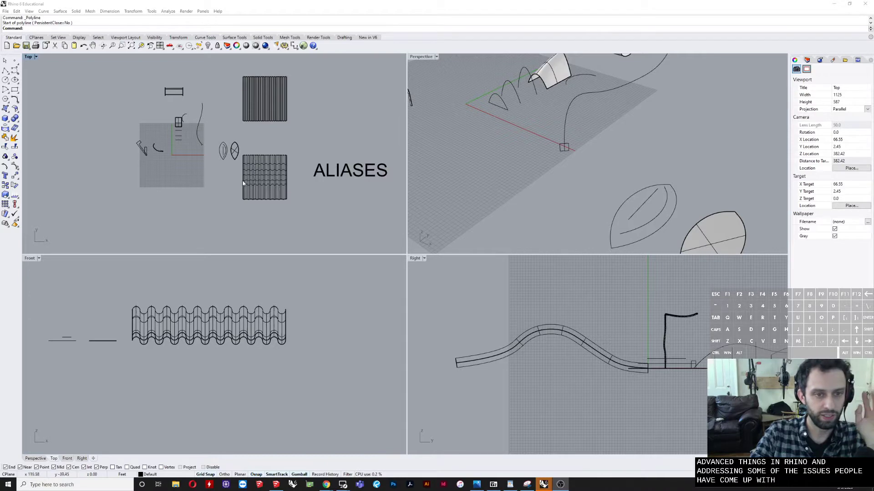
{"action": "right_click_drag", "start_coordinate": [231, 178], "coordinate": [247, 201]}
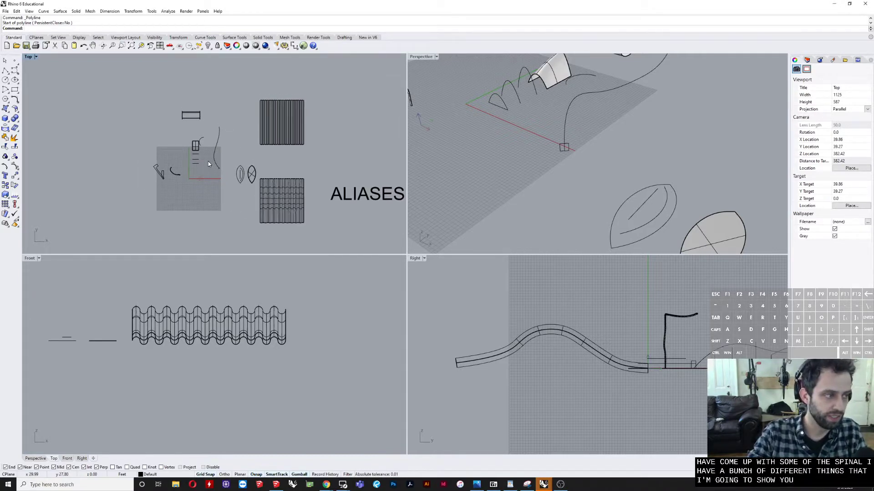
{"action": "scroll", "coordinate": [201, 170], "scroll_direction": "up", "scroll_amount": 5}
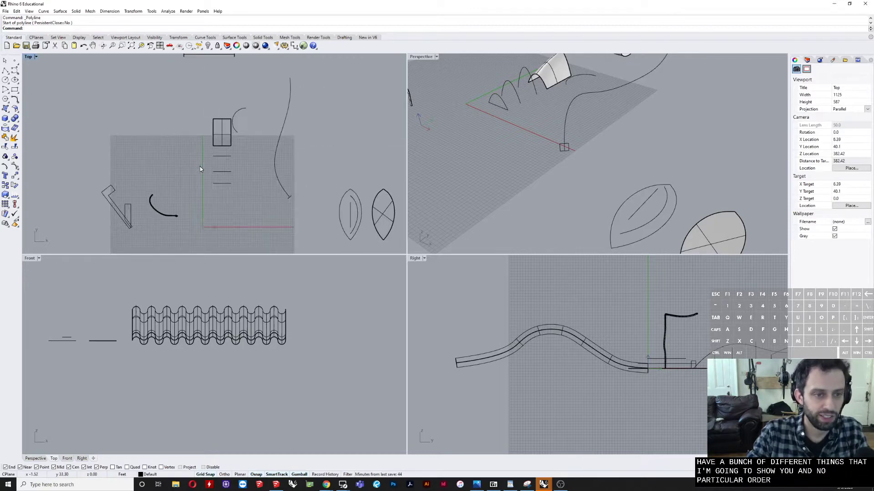
{"action": "right_click_drag", "start_coordinate": [200, 189], "coordinate": [228, 169]}
{"action": "scroll", "coordinate": [222, 171], "scroll_direction": "down", "scroll_amount": 2}
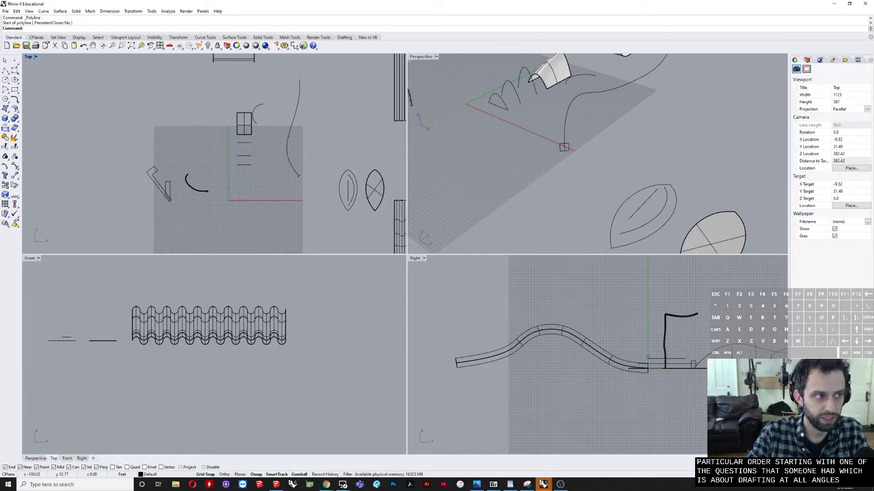
{"action": "scroll", "coordinate": [224, 203], "scroll_direction": "up", "scroll_amount": 2}
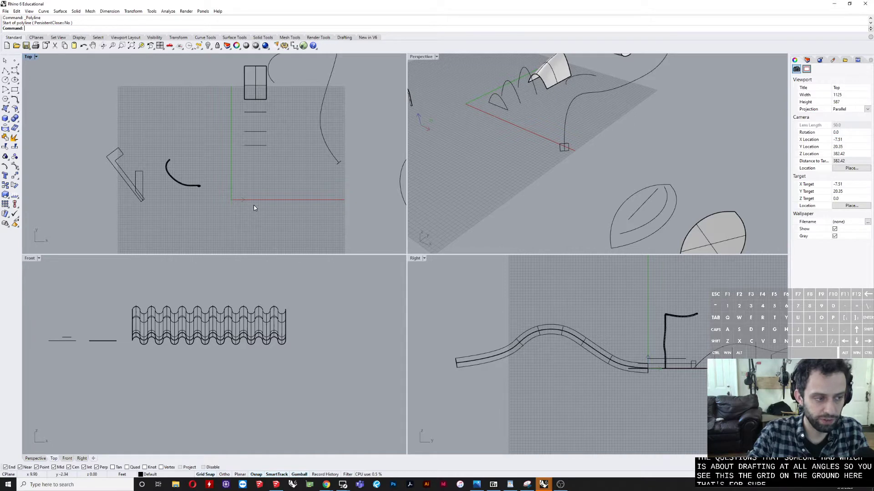
{"action": "right_click_drag", "start_coordinate": [236, 210], "coordinate": [225, 212]}
Step: With Ortho on, draw a closed L-shaped polyline about 11.5 ft wide and 19 ft tall beside the origin in the Top view
{"action": "left_click", "coordinate": [9, 76]}
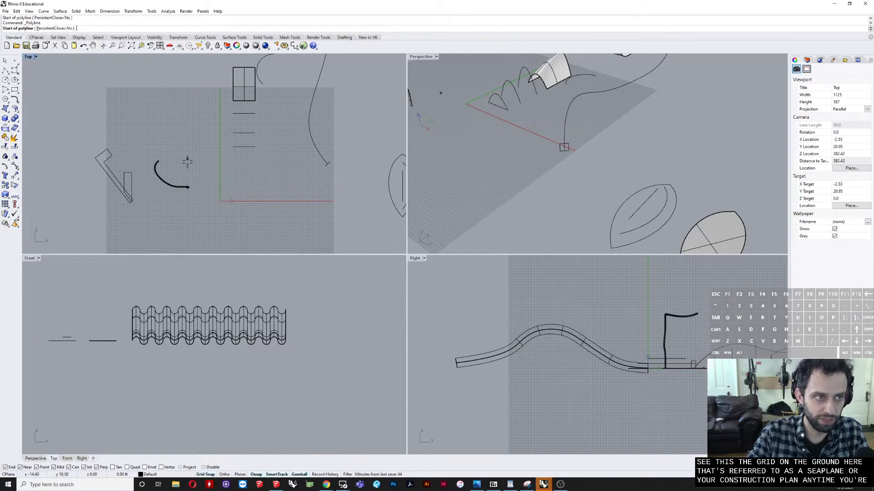
{"action": "scroll", "coordinate": [191, 196], "scroll_direction": "up", "scroll_amount": 3}
{"action": "left_click", "coordinate": [226, 211]}
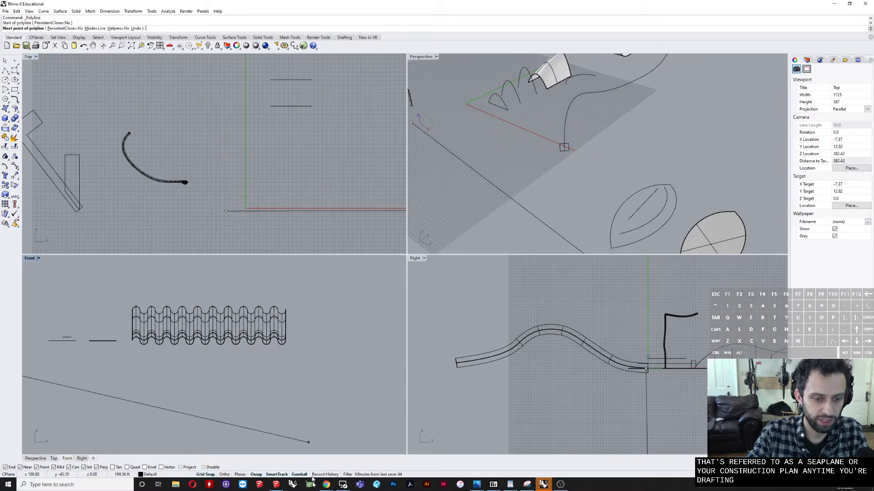
{"action": "left_click", "coordinate": [226, 474]}
{"action": "left_click", "coordinate": [228, 132]}
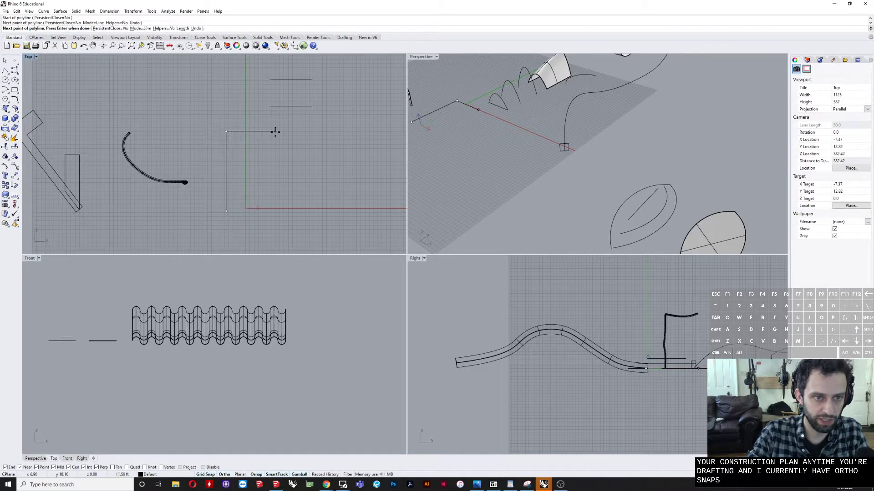
{"action": "left_click", "coordinate": [275, 132]}
{"action": "left_click", "coordinate": [273, 166]}
{"action": "left_click", "coordinate": [242, 166]}
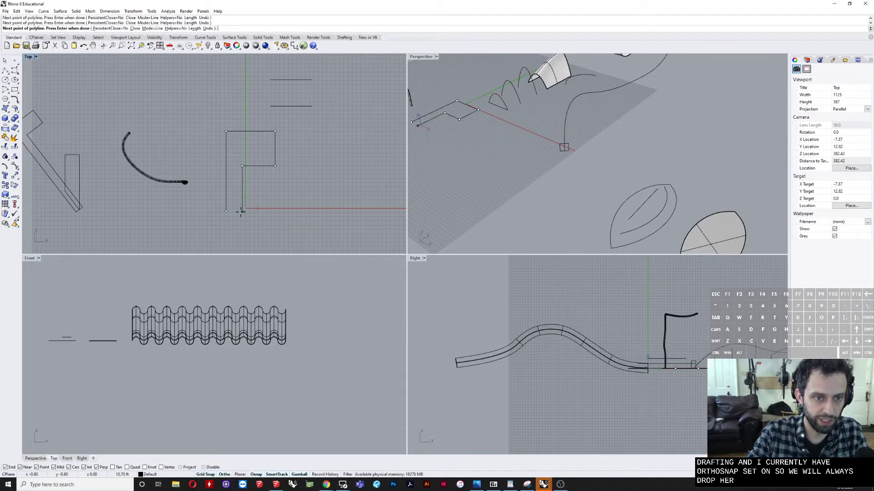
{"action": "left_click", "coordinate": [240, 211]}
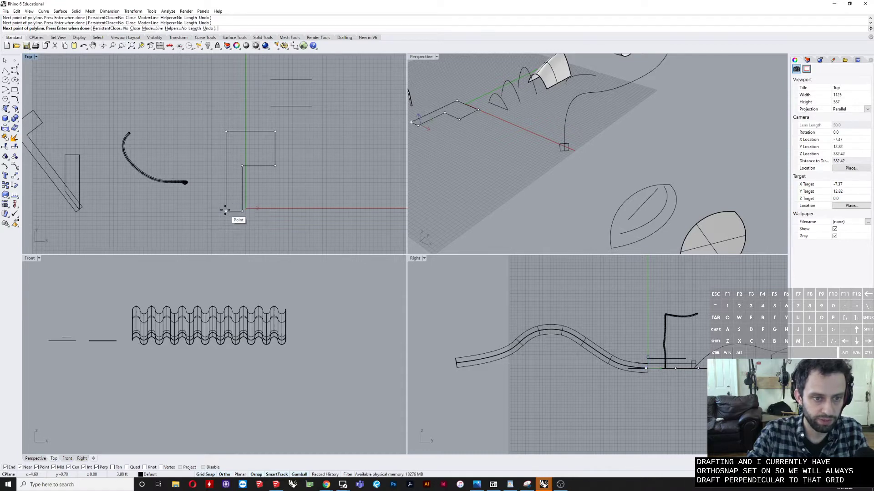
{"action": "left_click", "coordinate": [225, 210]}
{"action": "key", "text": "Return"}
Step: Examine the angled L-shaped outline and how it sits against the construction grid in the Top view
{"action": "right_click_drag", "start_coordinate": [227, 203], "coordinate": [313, 215]}
{"action": "scroll", "coordinate": [313, 215], "scroll_direction": "down", "scroll_amount": 2}
{"action": "scroll", "coordinate": [179, 183], "scroll_direction": "up", "scroll_amount": 6}
{"action": "key", "text": "Escape"}
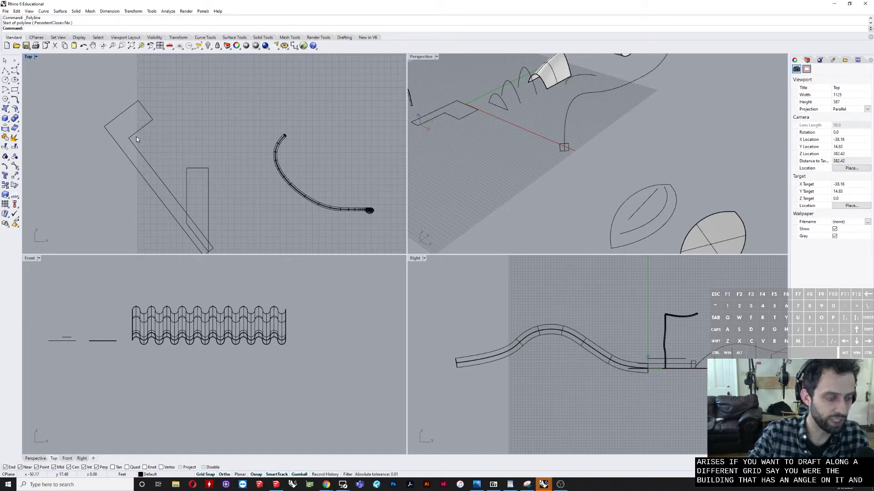
{"action": "scroll", "coordinate": [136, 137], "scroll_direction": "down", "scroll_amount": 2}
{"action": "right_click_drag", "start_coordinate": [158, 158], "coordinate": [134, 126]}
{"action": "scroll", "coordinate": [139, 128], "scroll_direction": "down", "scroll_amount": 2}
{"action": "right_click_drag", "start_coordinate": [243, 147], "coordinate": [211, 156]}
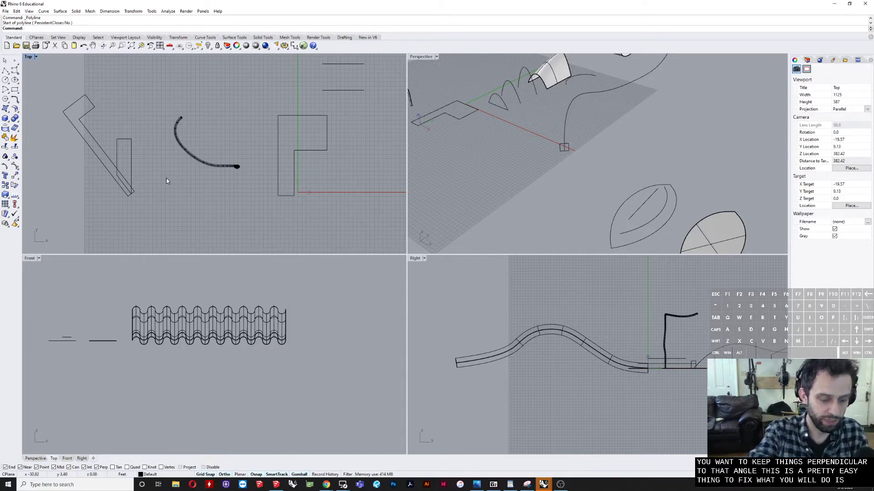
Step: Set the Top view's CPlane by 3Point, with its origin at the angled outline's lower corner and the X axis along its long outer edge
{"action": "type", "text": "CP"}
{"action": "key", "text": "Return"}
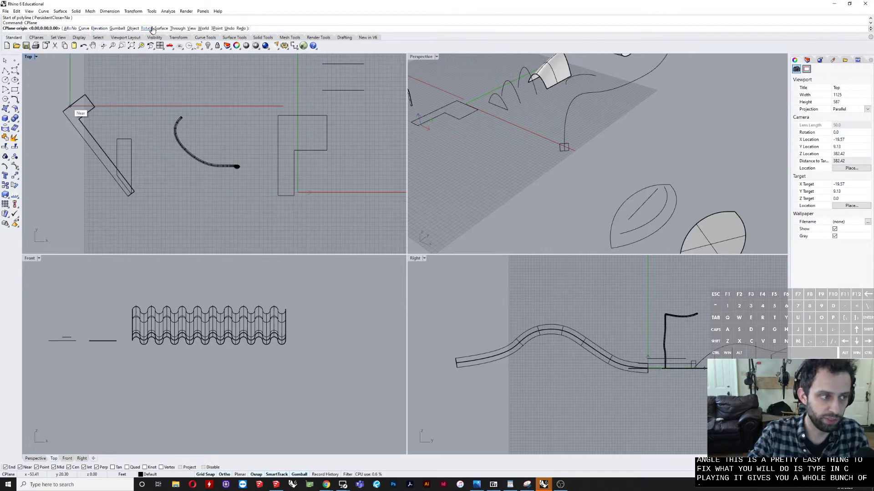
{"action": "left_click", "coordinate": [217, 30]}
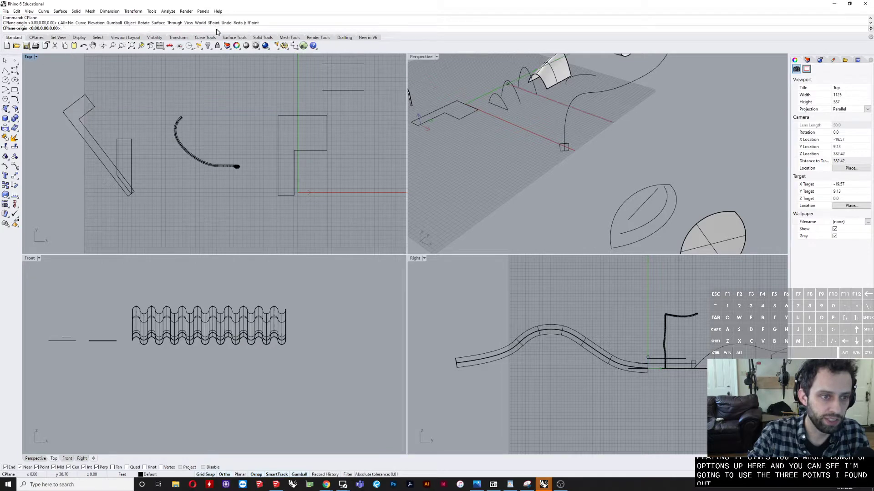
{"action": "scroll", "coordinate": [201, 191], "scroll_direction": "up", "scroll_amount": 4}
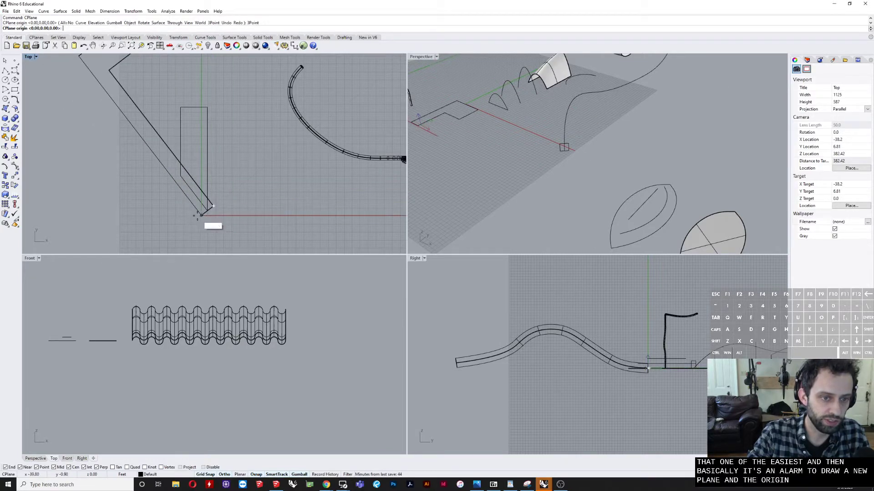
{"action": "scroll", "coordinate": [203, 210], "scroll_direction": "down", "scroll_amount": 2}
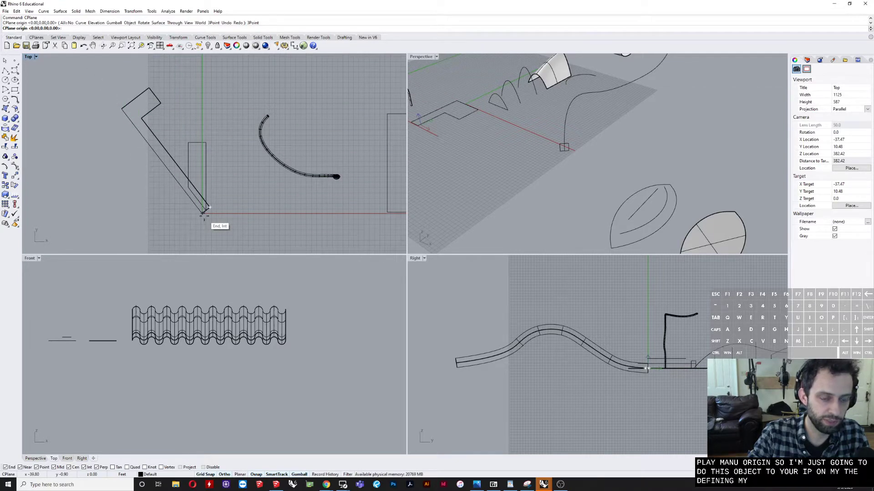
{"action": "left_click", "coordinate": [203, 211]}
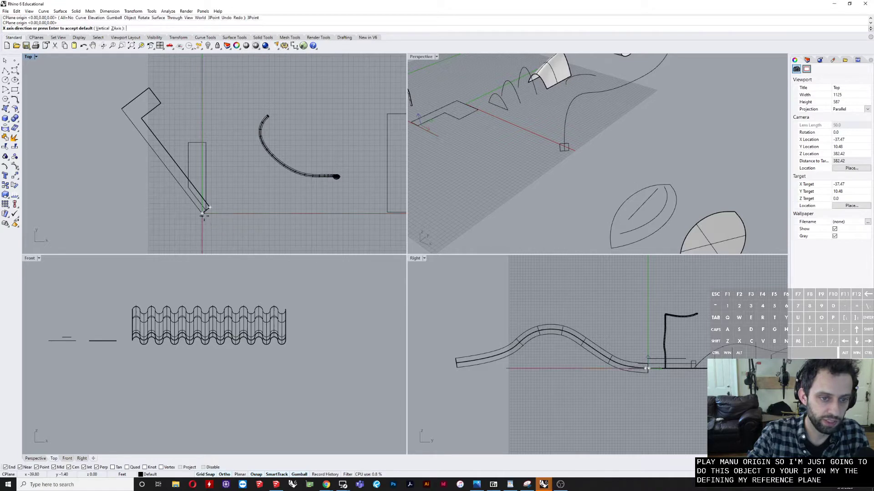
{"action": "left_click", "coordinate": [123, 109]}
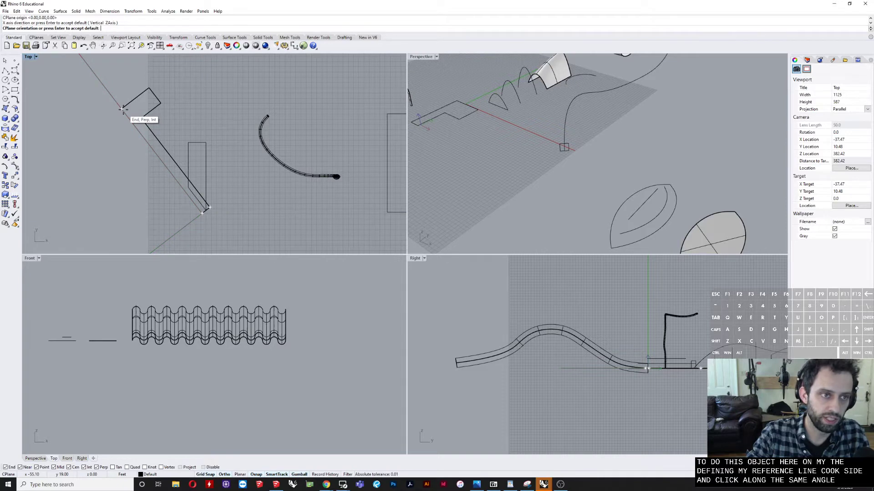
{"action": "key", "text": "Return"}
Step: Draw a closed L-shaped polyline square to the rotated construction plane, on the outer side of the angled outline
{"action": "scroll", "coordinate": [135, 119], "scroll_direction": "down", "scroll_amount": 3}
{"action": "right_click_drag", "start_coordinate": [215, 169], "coordinate": [252, 182]}
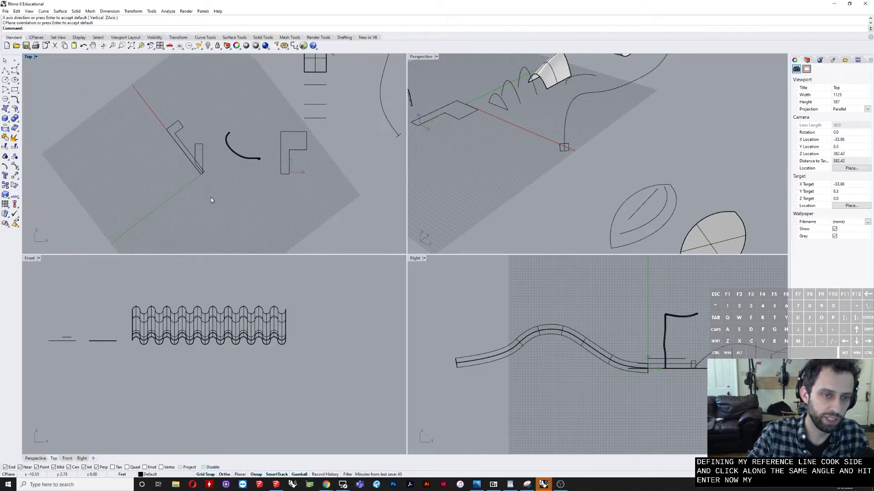
{"action": "left_click", "coordinate": [5, 71]}
{"action": "scroll", "coordinate": [153, 130], "scroll_direction": "up", "scroll_amount": 3}
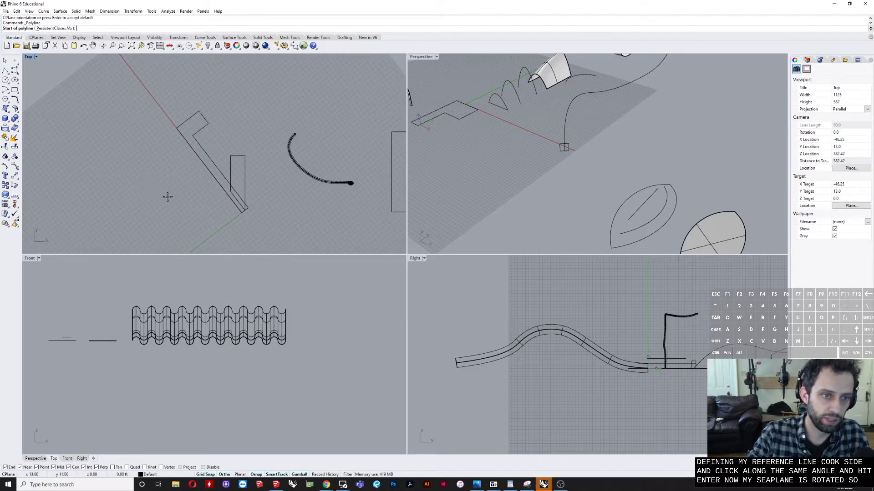
{"action": "left_click", "coordinate": [178, 212]}
{"action": "left_click", "coordinate": [139, 160]}
{"action": "left_click", "coordinate": [113, 181]}
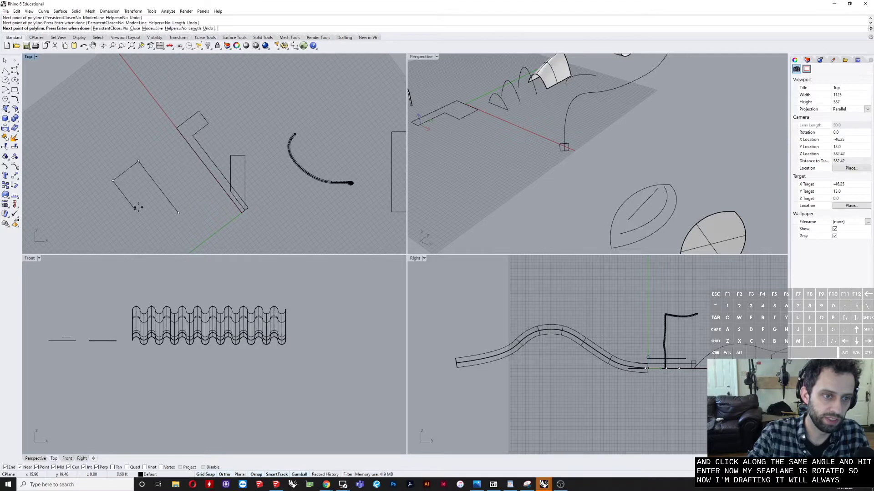
{"action": "left_click", "coordinate": [135, 209]}
{"action": "left_click", "coordinate": [149, 200]}
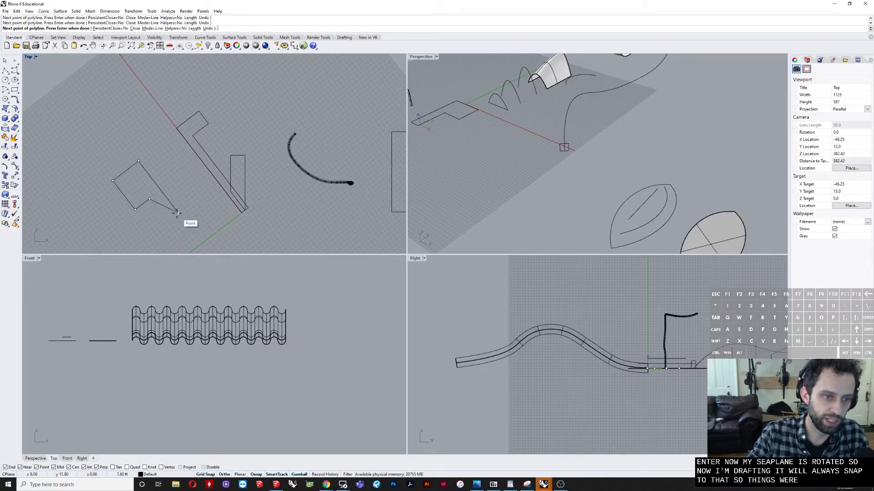
{"action": "left_click", "coordinate": [175, 213]}
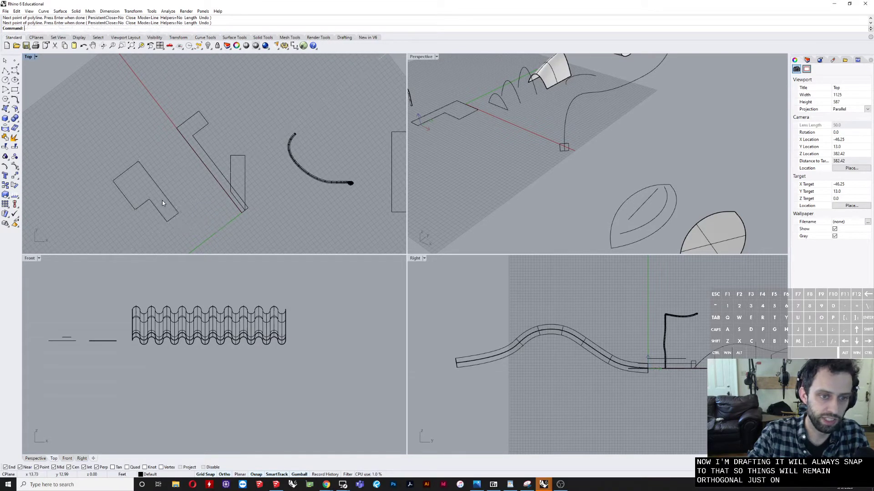
Step: Save the current rotated construction plane as a named CPlane called NAME THIS SOMETHING
{"action": "scroll", "coordinate": [145, 188], "scroll_direction": "down", "scroll_amount": 2}
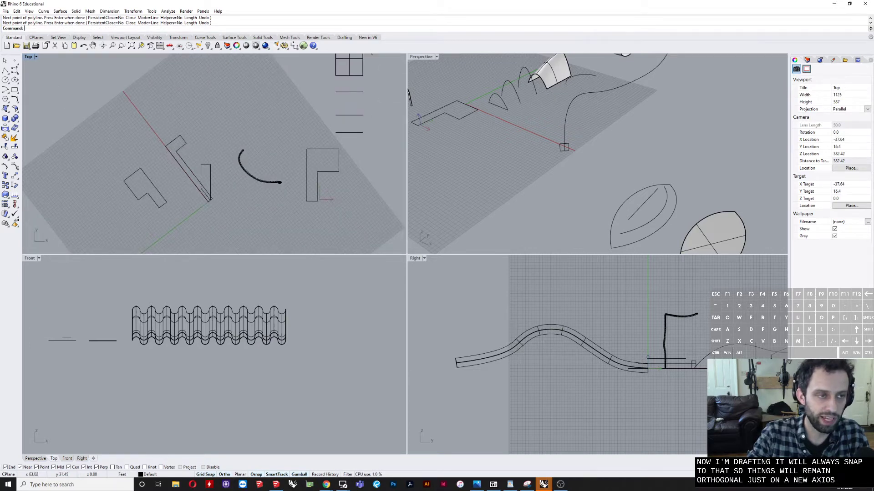
{"action": "left_click", "coordinate": [36, 57]}
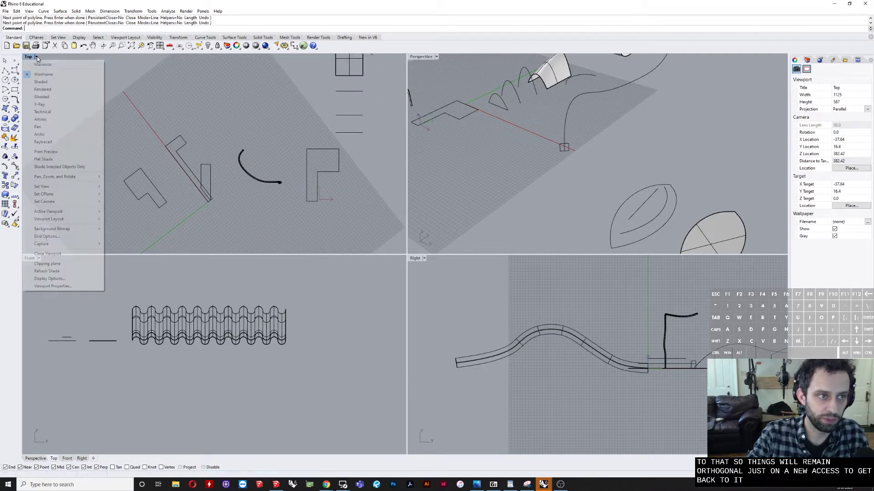
{"action": "mouse_move", "coordinate": [85, 195]}
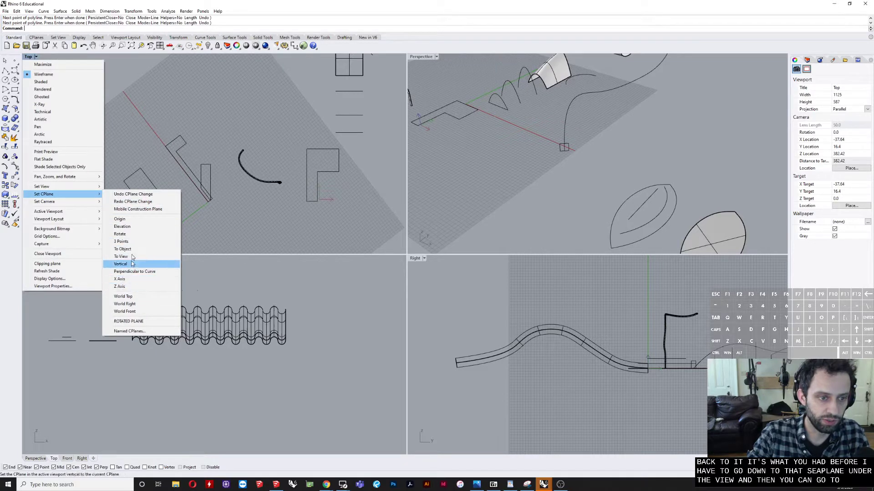
{"action": "left_click", "coordinate": [130, 331]}
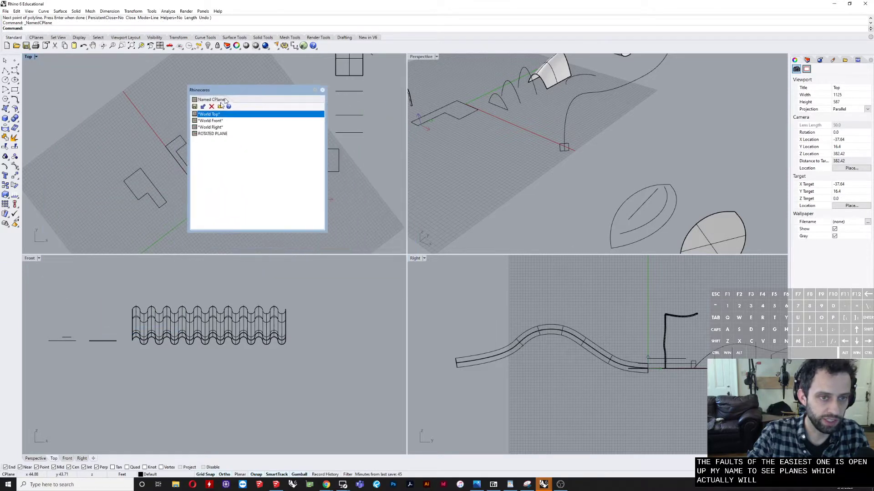
{"action": "left_click", "coordinate": [205, 133]}
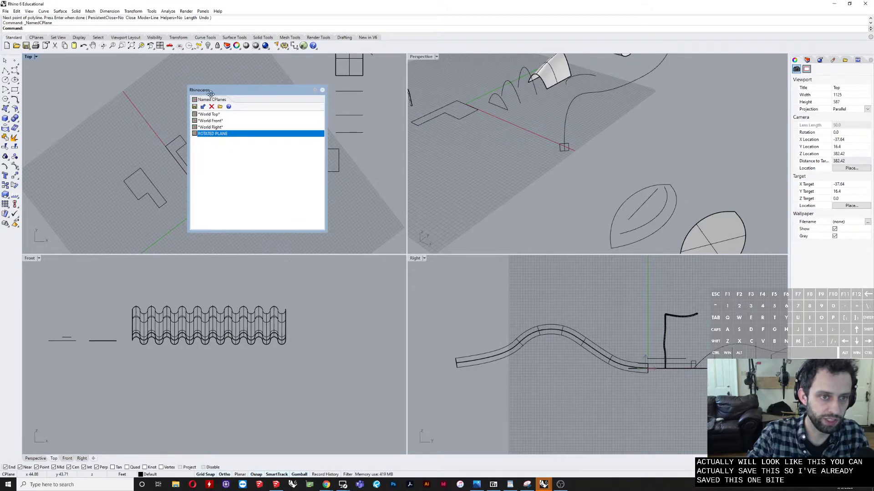
{"action": "left_click_drag", "start_coordinate": [214, 93], "coordinate": [255, 98]}
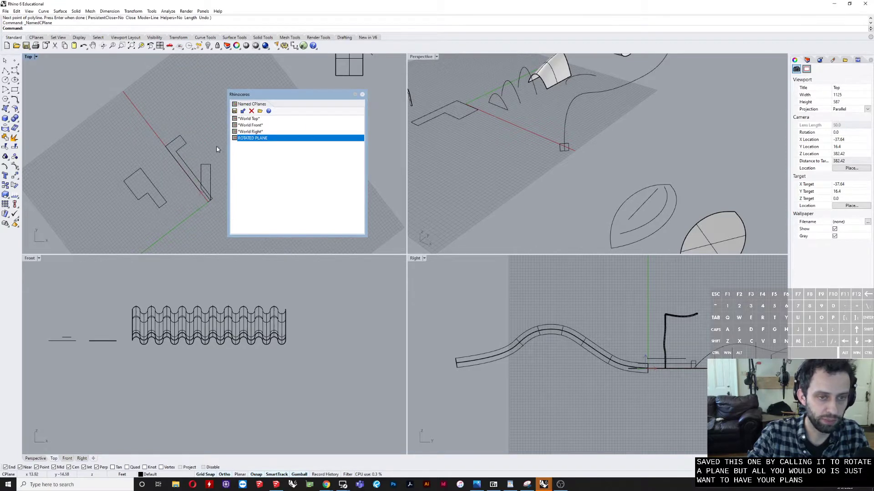
{"action": "left_click", "coordinate": [233, 112]}
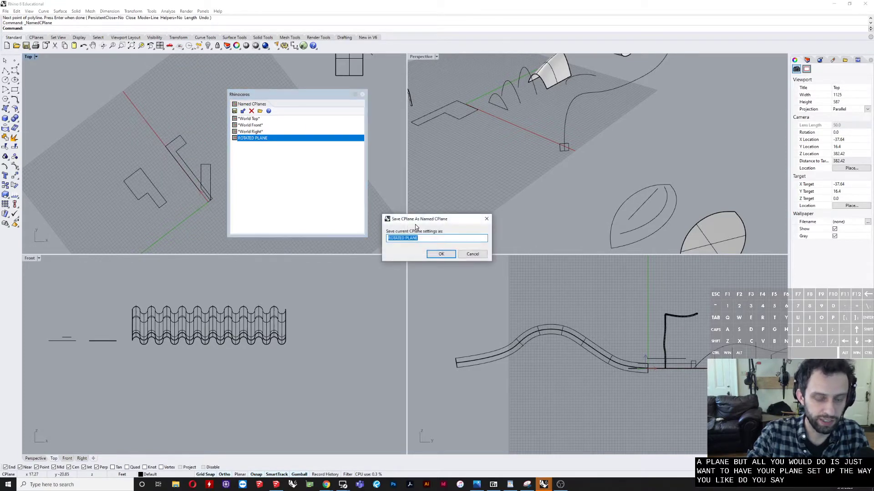
{"action": "type", "text": "NAME THIS S"}
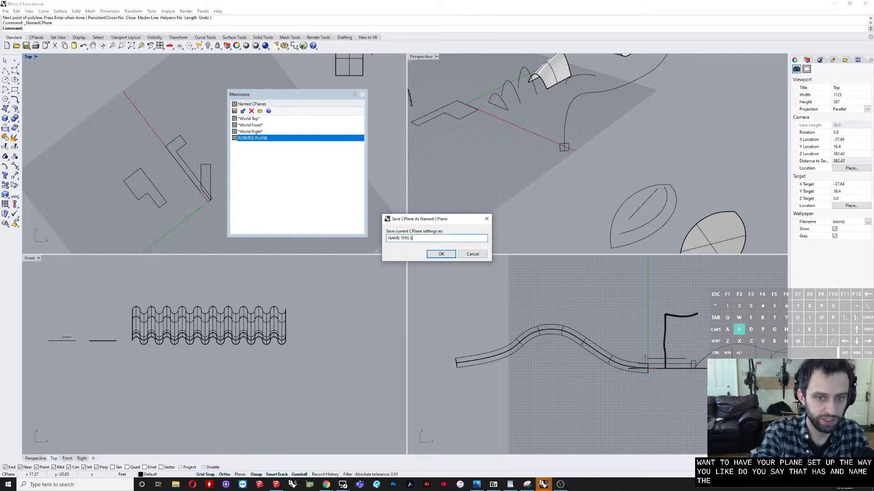
{"action": "type", "text": "OMETHING"}
{"action": "key", "text": "Return"}
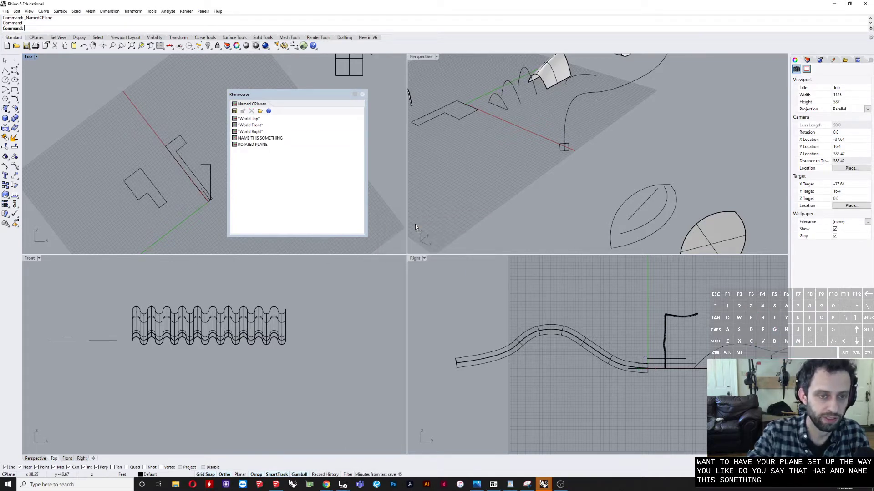
Step: Switch the Top view's construction plane to World Top, then to the saved ROTATED PLANE, and back to World Top
{"action": "double_click", "coordinate": [250, 119]}
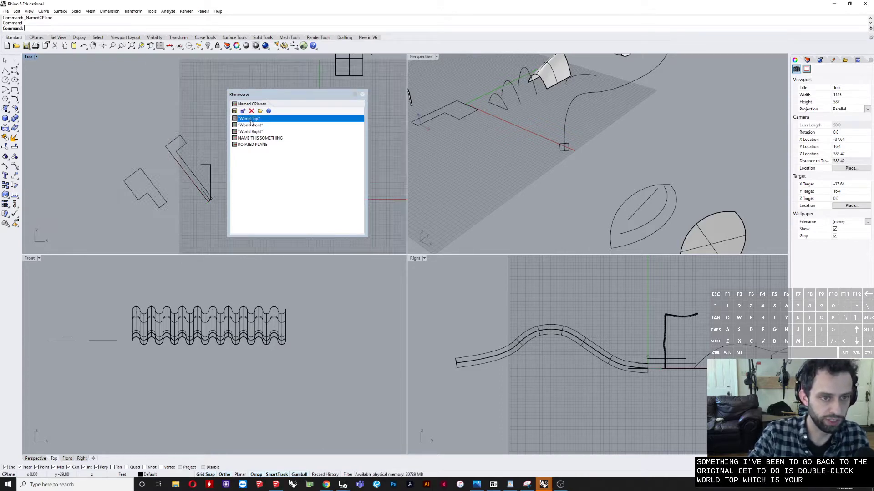
{"action": "double_click", "coordinate": [255, 145]}
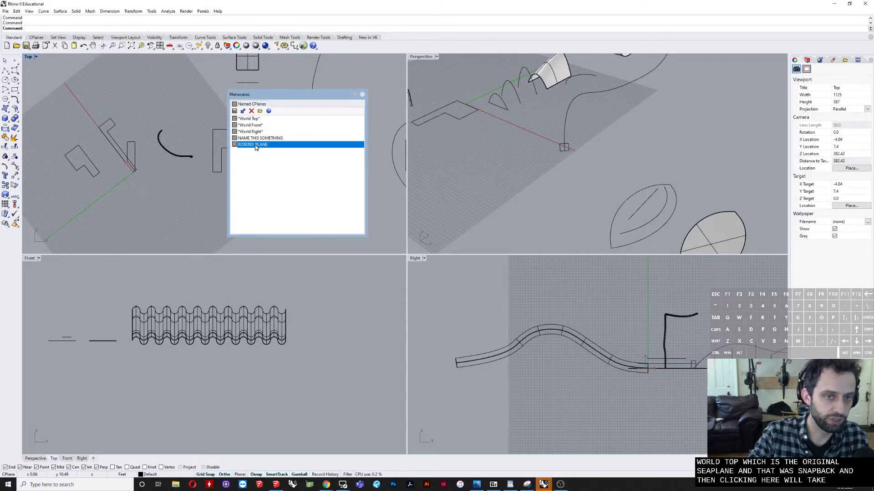
{"action": "double_click", "coordinate": [252, 119]}
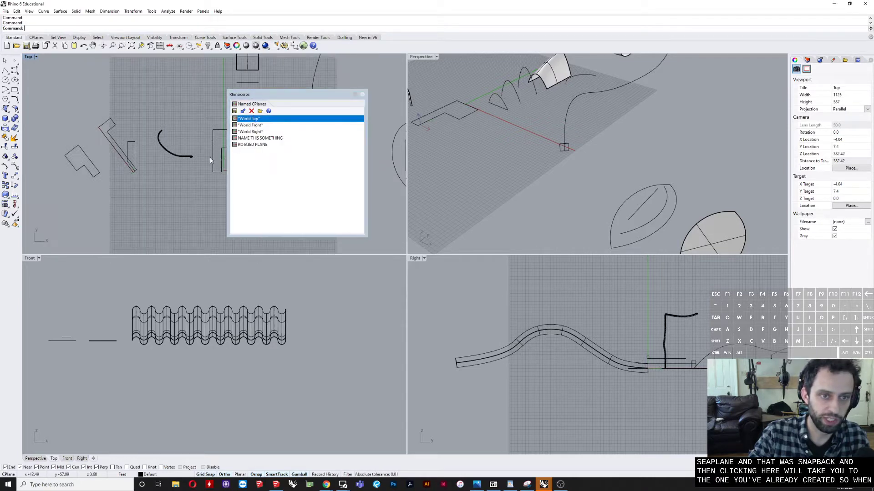
Step: Draw a closed four-sided polyline with vertical sides and a slanted lower edge, between the angled outline and the thick curve
{"action": "left_click", "coordinate": [4, 72]}
{"action": "scroll", "coordinate": [156, 147], "scroll_direction": "up", "scroll_amount": 2}
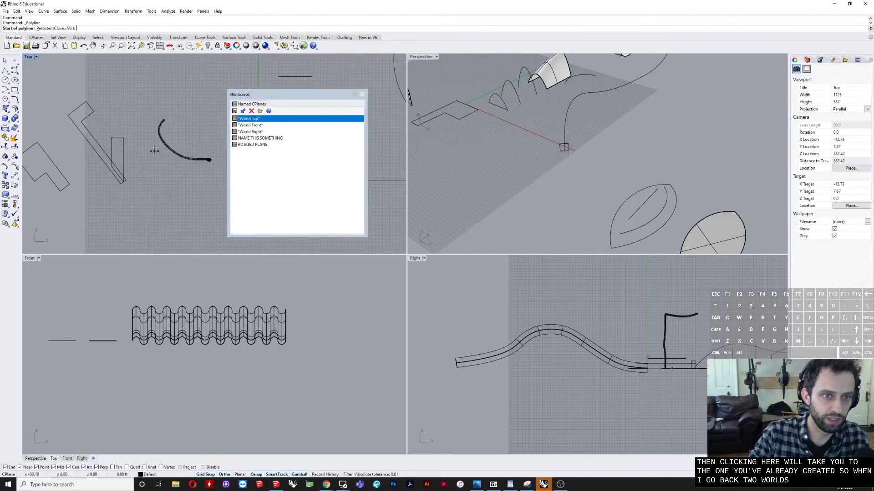
{"action": "left_click", "coordinate": [142, 208]}
{"action": "left_click", "coordinate": [141, 104]}
{"action": "left_click", "coordinate": [121, 104]}
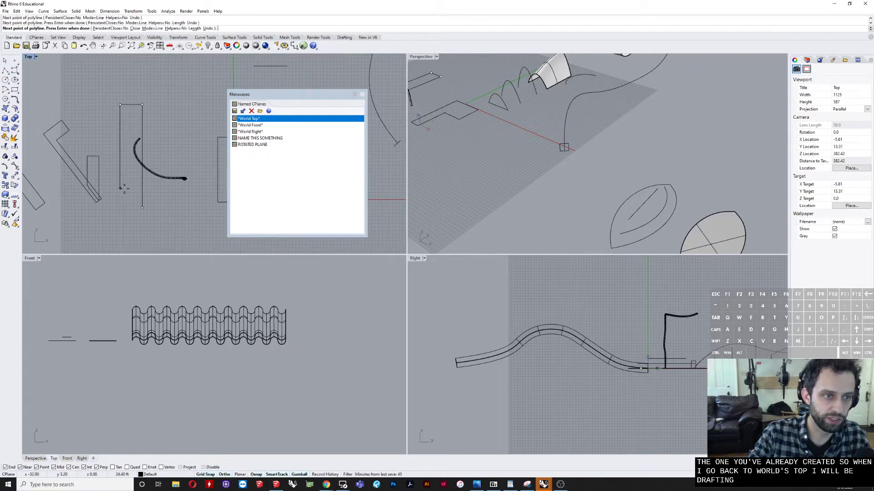
{"action": "left_click", "coordinate": [120, 188]}
{"action": "left_click", "coordinate": [142, 207]}
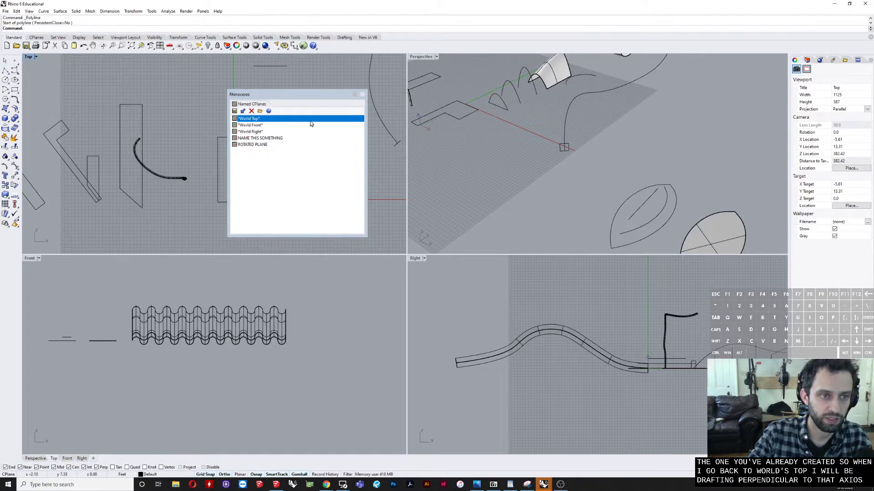
Step: Restore the saved ROTATED PLANE in the Top view and draw a closed polyline on it, overlapping the L-shaped outline
{"action": "double_click", "coordinate": [250, 146]}
{"action": "scroll", "coordinate": [195, 214], "scroll_direction": "down", "scroll_amount": 5}
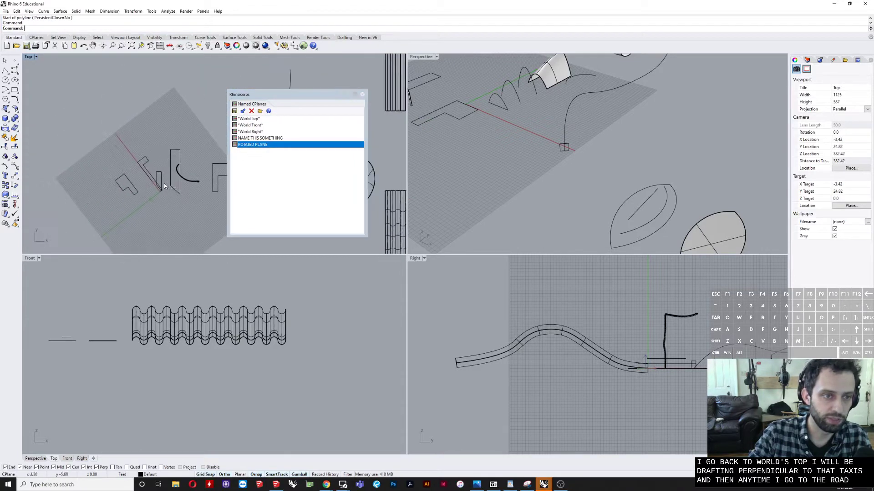
{"action": "scroll", "coordinate": [145, 220], "scroll_direction": "up", "scroll_amount": 5}
{"action": "right_click", "coordinate": [145, 221]}
{"action": "left_click", "coordinate": [145, 220]}
{"action": "left_click", "coordinate": [105, 168]}
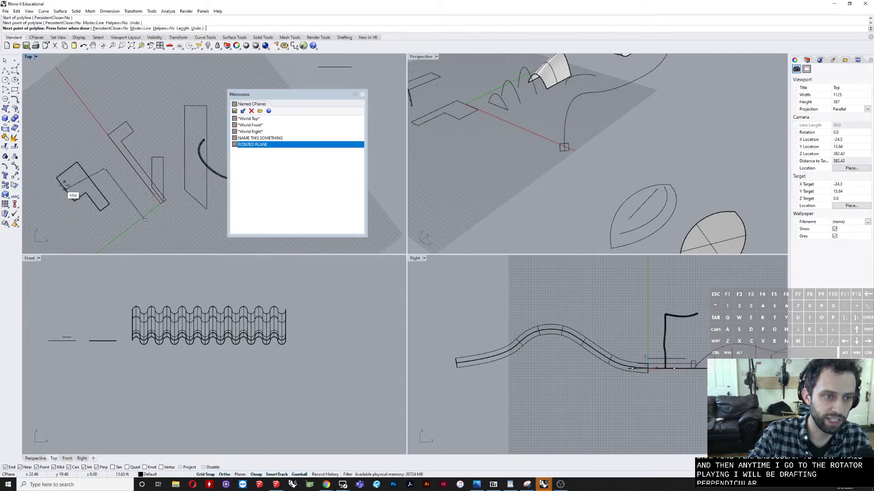
{"action": "left_click", "coordinate": [80, 188]}
{"action": "left_click", "coordinate": [111, 229]}
{"action": "left_click", "coordinate": [145, 221]}
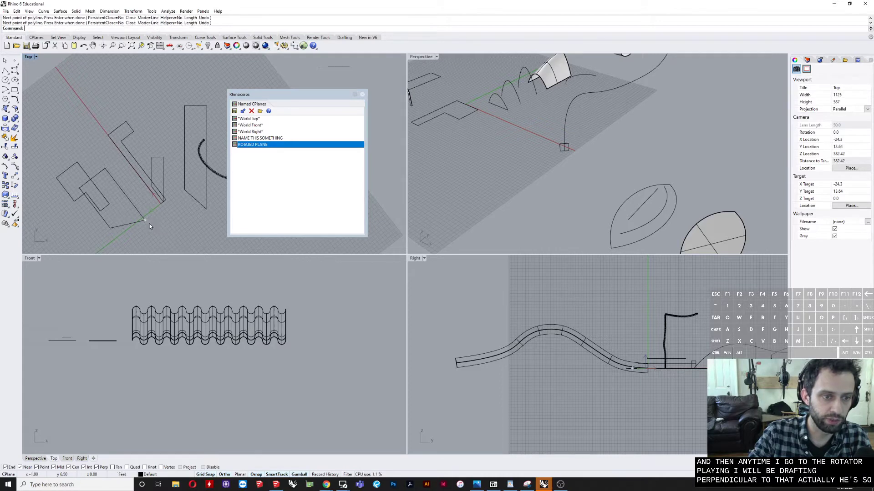
{"action": "right_click", "coordinate": [149, 222]}
{"action": "scroll", "coordinate": [168, 221], "scroll_direction": "down", "scroll_amount": 4}
{"action": "key", "text": "Escape"}
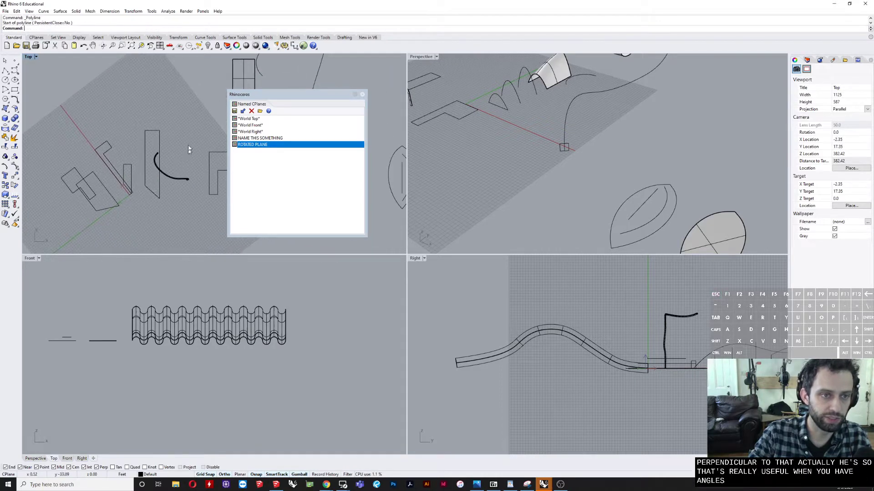
Step: Set the Top view's construction plane back to World Top
{"action": "double_click", "coordinate": [250, 119]}
{"action": "right_click_drag", "start_coordinate": [153, 129], "coordinate": [104, 118]}
{"action": "scroll", "coordinate": [104, 118], "scroll_direction": "down", "scroll_amount": 6}
{"action": "scroll", "coordinate": [140, 164], "scroll_direction": "up", "scroll_amount": 2}
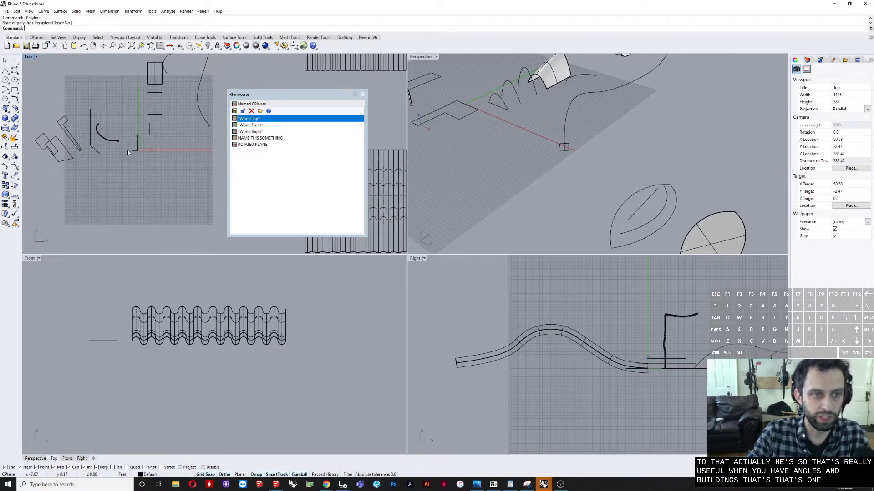
{"action": "right_click_drag", "start_coordinate": [191, 113], "coordinate": [188, 147]}
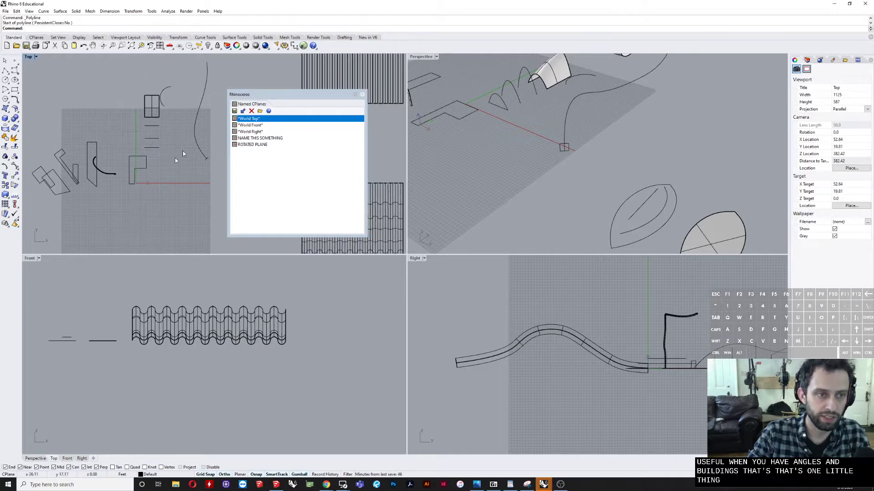
Step: Select the arched roof surface in the Perspective view and maximize that view
{"action": "scroll", "coordinate": [194, 128], "scroll_direction": "up", "scroll_amount": 2}
{"action": "scroll", "coordinate": [591, 127], "scroll_direction": "down", "scroll_amount": 6}
{"action": "right_click_drag", "start_coordinate": [590, 127], "coordinate": [600, 173], "text": "shift"}
{"action": "scroll", "coordinate": [581, 151], "scroll_direction": "up", "scroll_amount": 6}
{"action": "left_click", "coordinate": [586, 147]}
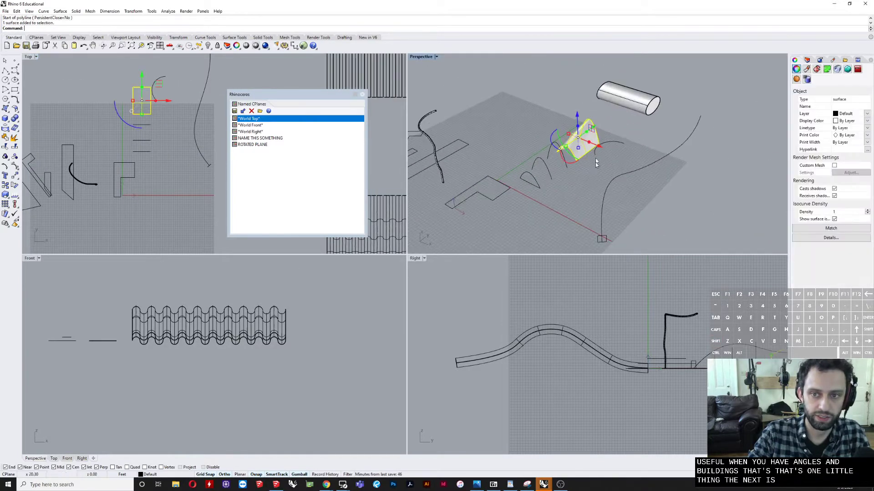
{"action": "scroll", "coordinate": [578, 166], "scroll_direction": "up", "scroll_amount": 2}
{"action": "double_click", "coordinate": [416, 57]}
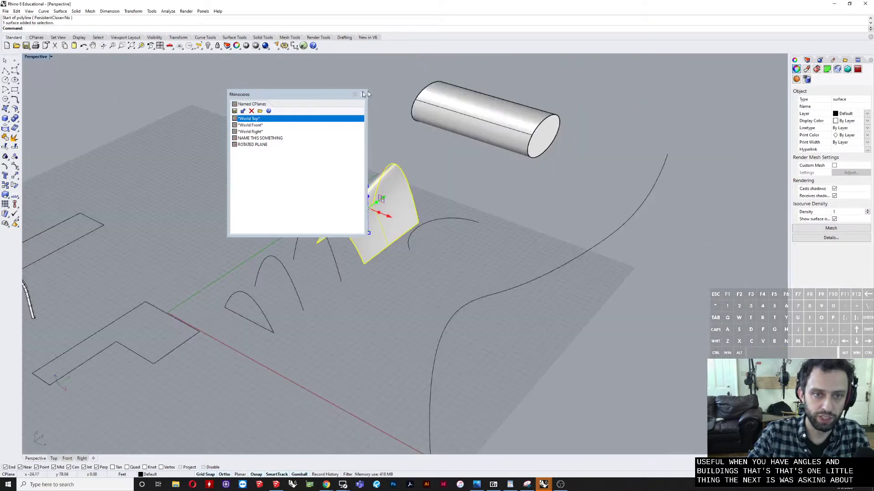
Step: Move the Named CPlanes window clear of the roof and examine the arched roof surface from several angles
{"action": "left_click_drag", "start_coordinate": [327, 94], "coordinate": [643, 81]}
{"action": "right_click_drag", "start_coordinate": [475, 175], "coordinate": [395, 191]}
{"action": "left_click", "coordinate": [416, 149]}
{"action": "scroll", "coordinate": [461, 195], "scroll_direction": "up", "scroll_amount": 4}
{"action": "right_click_drag", "start_coordinate": [461, 197], "coordinate": [370, 260]}
{"action": "left_click", "coordinate": [373, 232]}
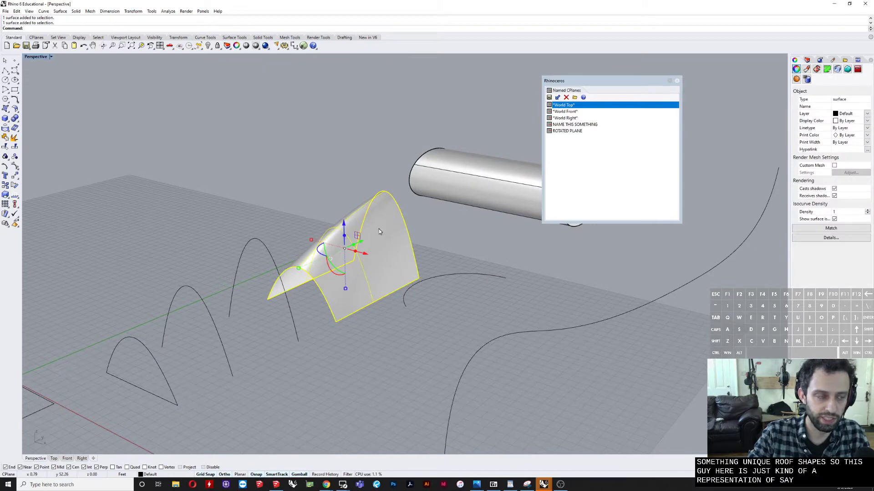
{"action": "right_click_drag", "start_coordinate": [379, 229], "coordinate": [394, 241]}
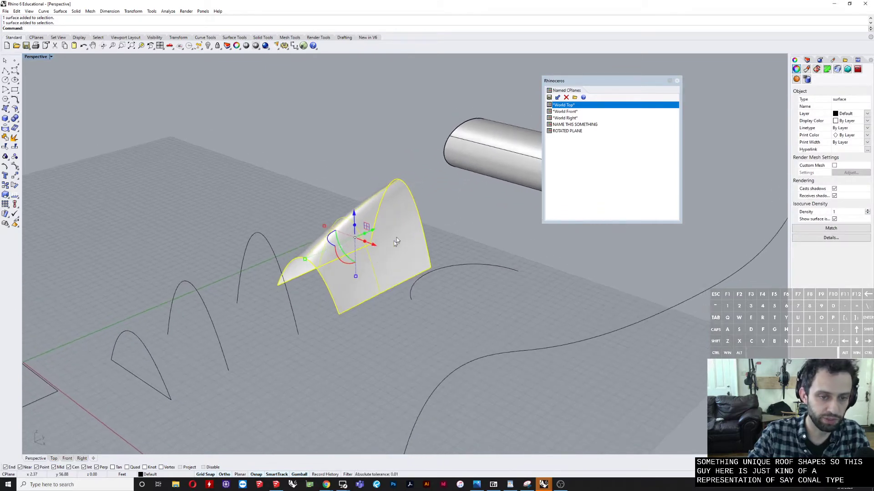
{"action": "scroll", "coordinate": [291, 298], "scroll_direction": "down", "scroll_amount": 5}
{"action": "scroll", "coordinate": [182, 350], "scroll_direction": "up", "scroll_amount": 4}
{"action": "left_click", "coordinate": [274, 307]}
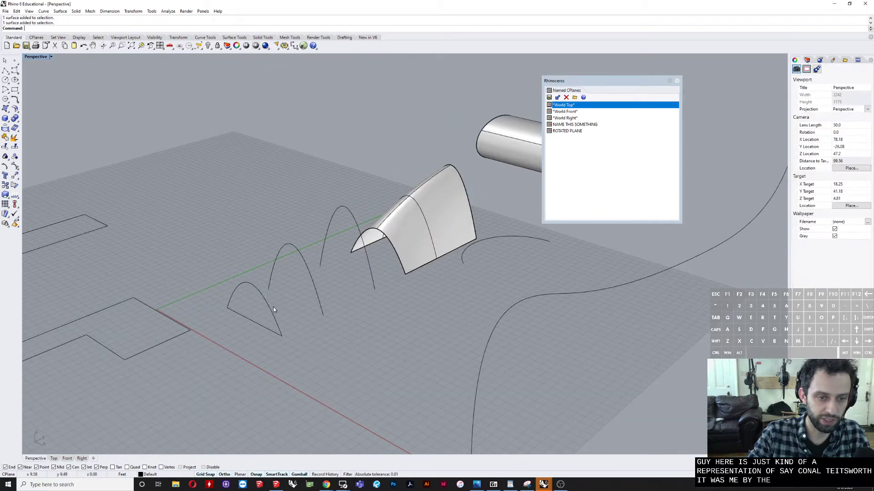
Step: Preview a Loft through the three free-standing arch curves
{"action": "scroll", "coordinate": [273, 310], "scroll_direction": "up", "scroll_amount": 3}
{"action": "left_click", "coordinate": [273, 315]}
{"action": "left_click", "coordinate": [358, 253], "text": "shift"}
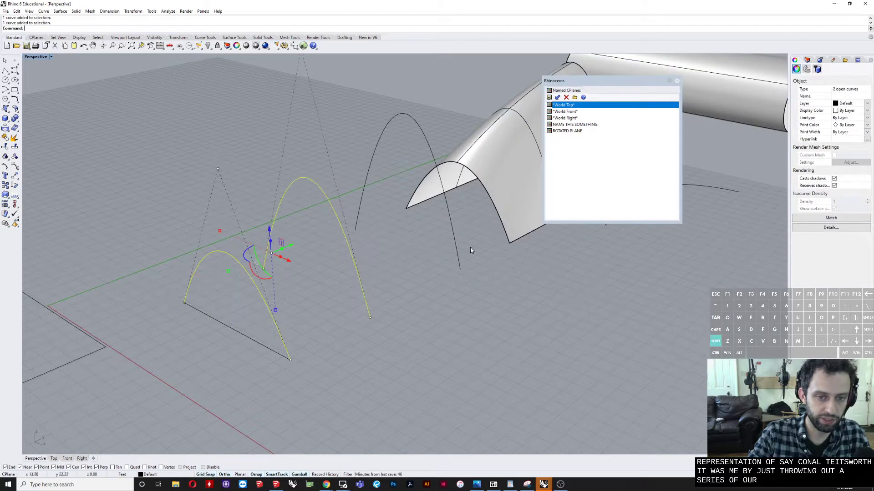
{"action": "left_click", "coordinate": [449, 257], "text": "shift"}
{"action": "scroll", "coordinate": [424, 267], "scroll_direction": "down", "scroll_amount": 3}
{"action": "type", "text": "Loft"}
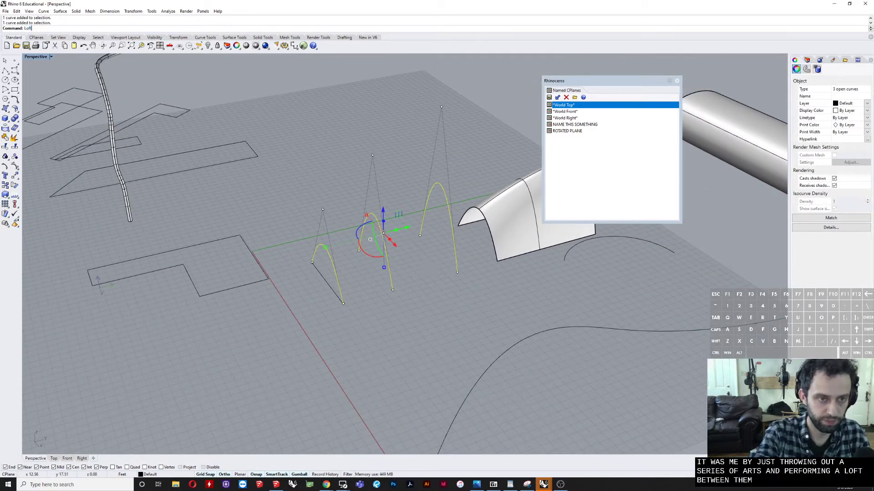
{"action": "key", "text": "Return"}
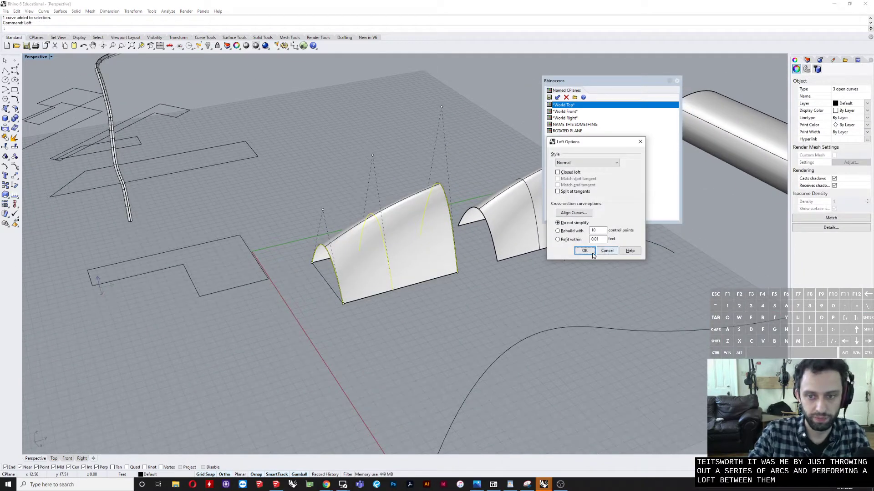
Step: Try the Loose, Tight, Straight sections and Normal loft styles on the three arches and cancel the loft
{"action": "left_click", "coordinate": [577, 163]}
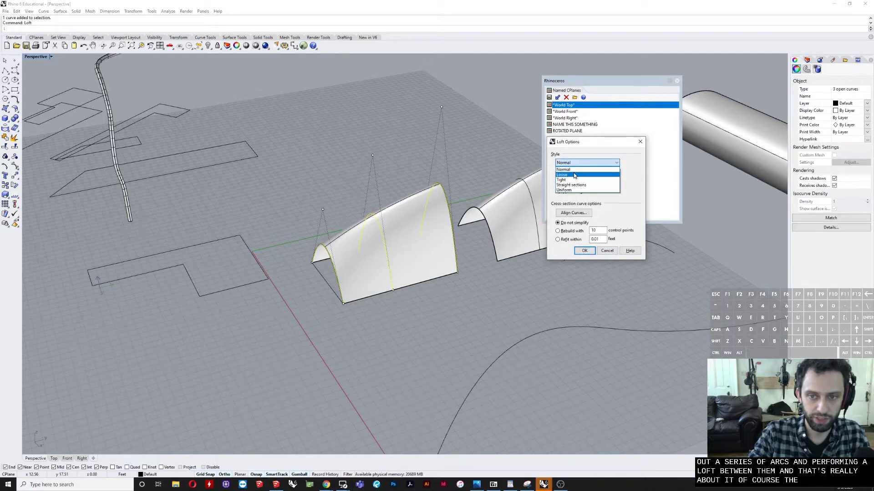
{"action": "left_click", "coordinate": [564, 175]}
{"action": "left_click", "coordinate": [577, 163]}
{"action": "left_click", "coordinate": [573, 180]}
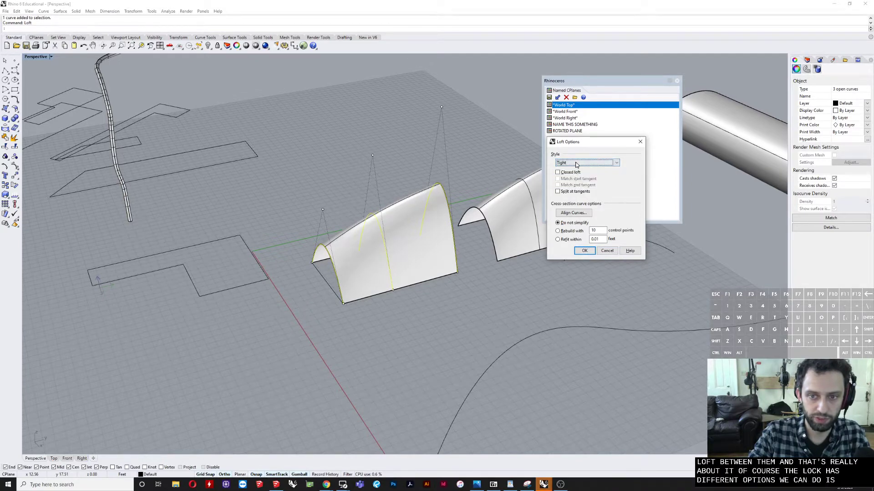
{"action": "left_click", "coordinate": [576, 164]}
{"action": "left_click", "coordinate": [577, 180]}
{"action": "left_click", "coordinate": [580, 163]}
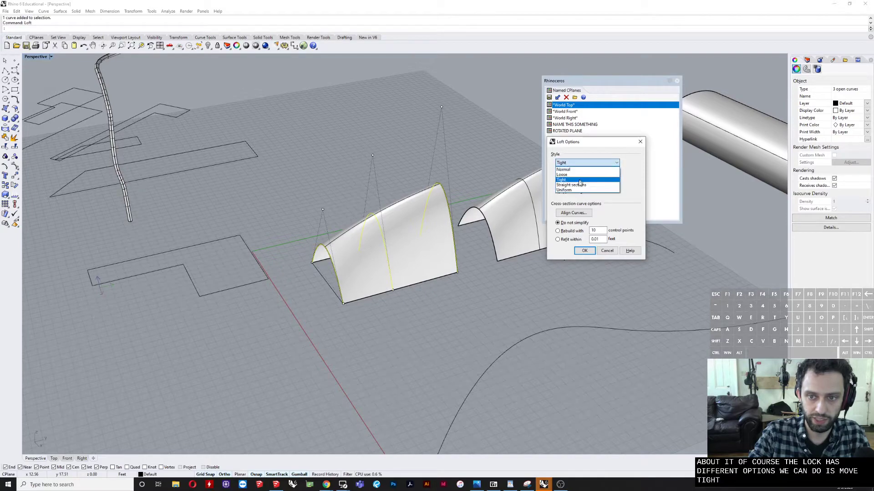
{"action": "left_click", "coordinate": [572, 185]}
{"action": "left_click", "coordinate": [587, 163]}
{"action": "left_click", "coordinate": [564, 169]}
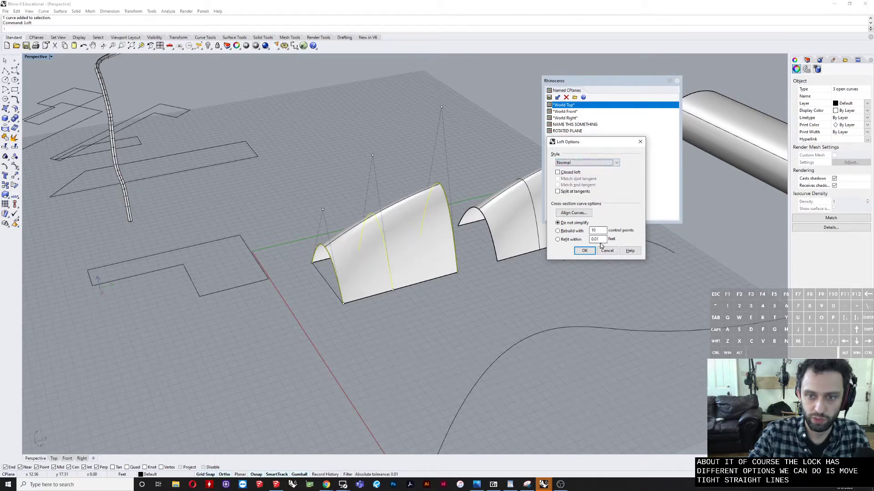
{"action": "left_click", "coordinate": [605, 249]}
Step: Shift the middle arch toward the smallest arch and copy it into the gap before the tallest arch
{"action": "right_click_drag", "start_coordinate": [519, 289], "coordinate": [370, 223]}
{"action": "left_click", "coordinate": [318, 258]}
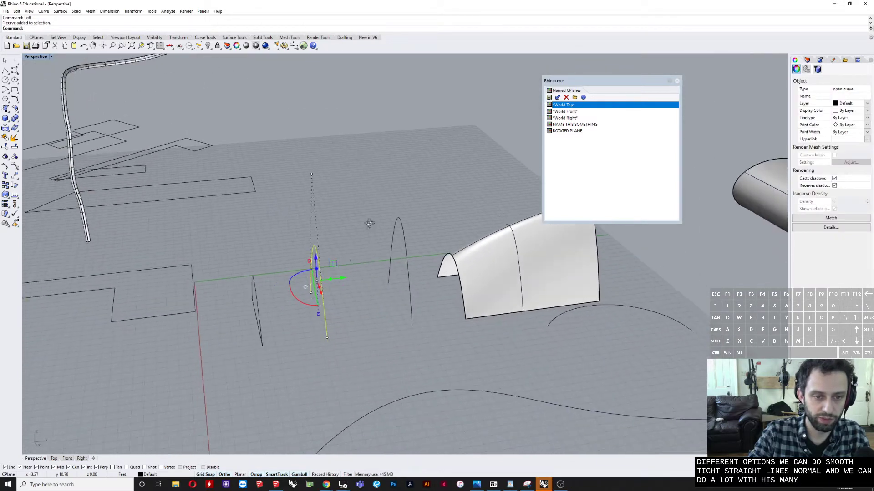
{"action": "right_click_drag", "start_coordinate": [246, 345], "coordinate": [273, 307]}
{"action": "left_click_drag", "start_coordinate": [380, 250], "coordinate": [356, 255]}
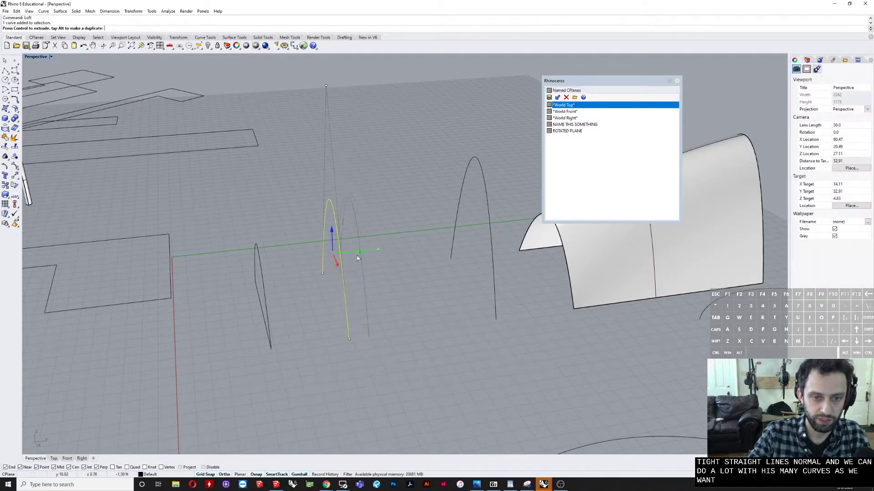
{"action": "type", "text": "co"}
{"action": "key", "text": "Return"}
{"action": "left_click", "coordinate": [388, 358]}
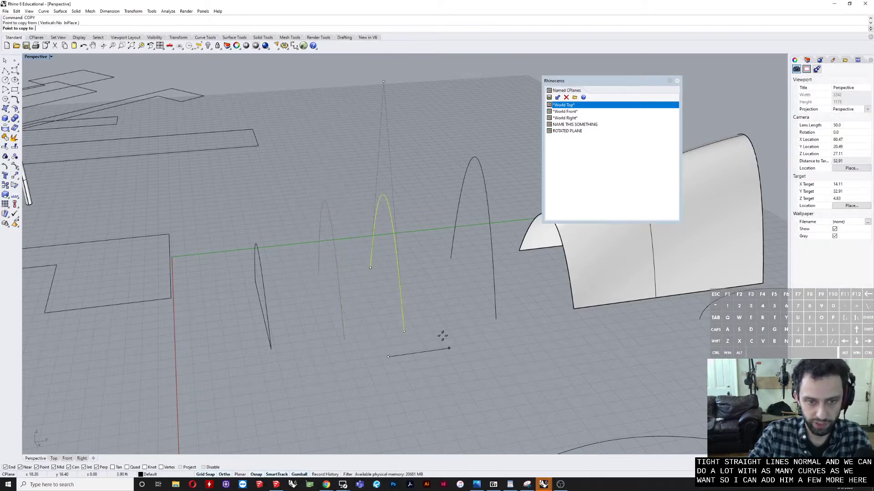
{"action": "left_click", "coordinate": [449, 331]}
{"action": "key", "text": "Return"}
Step: Lower the top control point of the copied arch to flatten it below the neighbouring arches
{"action": "left_click", "coordinate": [394, 81]}
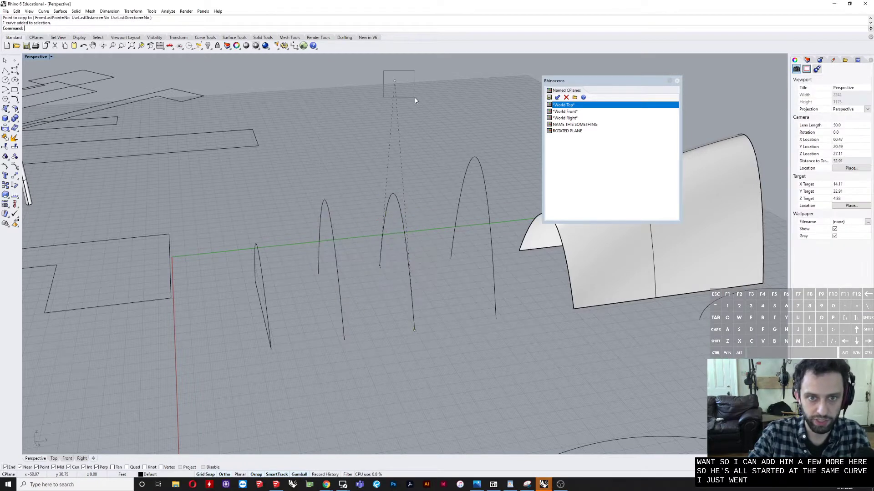
{"action": "right_click_drag", "start_coordinate": [400, 78], "coordinate": [396, 100]}
{"action": "left_click_drag", "start_coordinate": [405, 111], "coordinate": [406, 188]}
{"action": "key", "text": "Escape"}
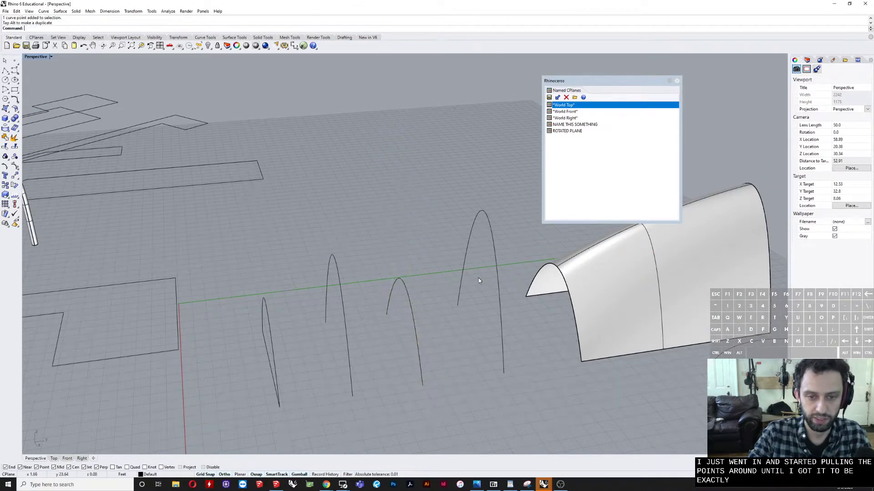
{"action": "left_click", "coordinate": [460, 290]}
{"action": "key", "text": "Escape"}
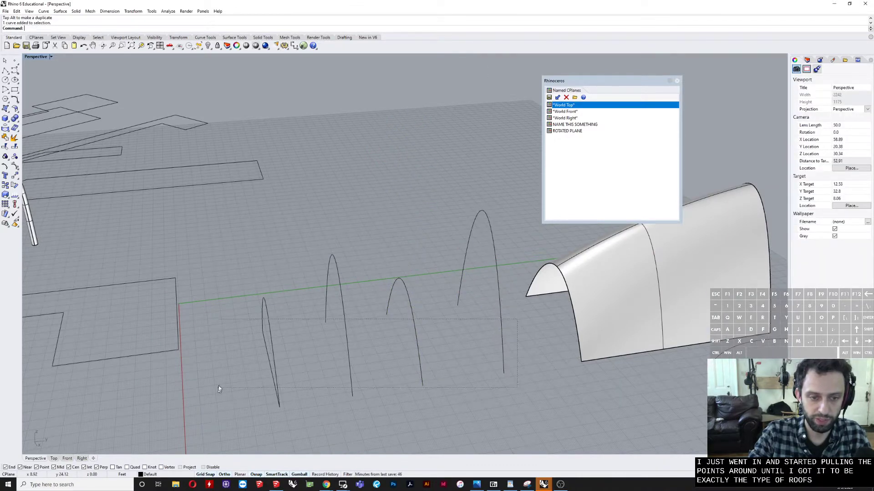
Step: Try a Normal-style Loft through the four arch curves and undo it after checking the surface's base edge
{"action": "left_click_drag", "start_coordinate": [259, 334], "coordinate": [267, 329]}
{"action": "type", "text": "loft"}
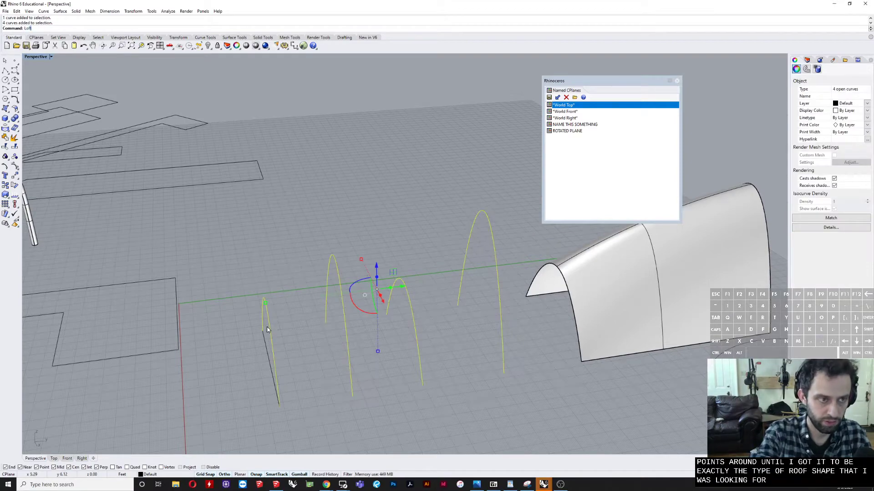
{"action": "key", "text": "Return"}
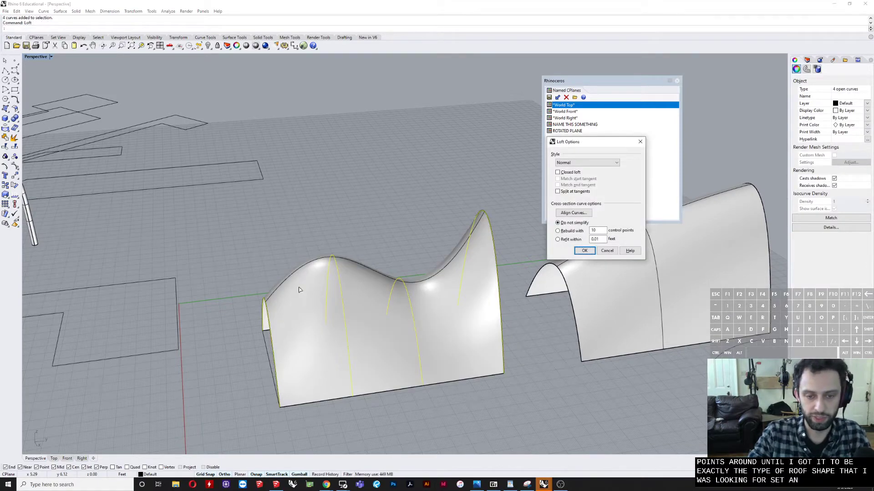
{"action": "mouse_move", "coordinate": [299, 290]}
{"action": "right_mouse_down"}
{"action": "mouse_move", "coordinate": [337, 257]}
{"action": "mouse_move", "coordinate": [312, 281]}
{"action": "right_mouse_up"}
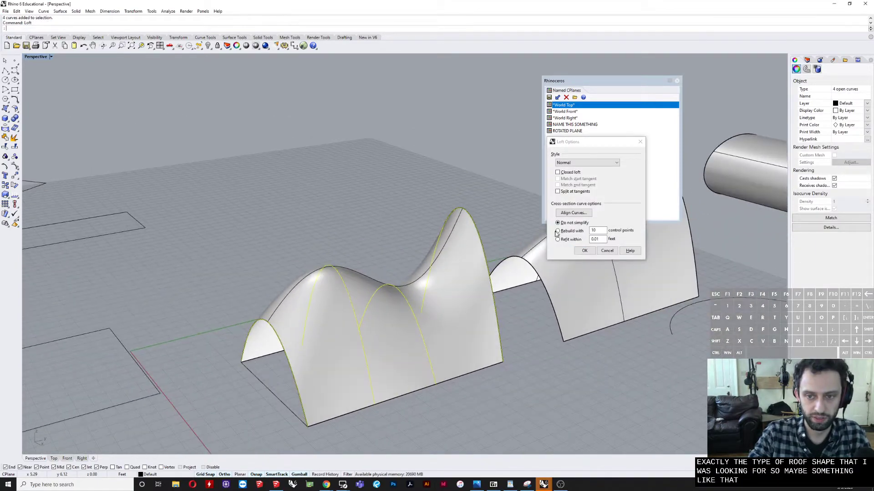
{"action": "left_click", "coordinate": [584, 251]}
{"action": "right_click_drag", "start_coordinate": [495, 364], "coordinate": [415, 347]}
{"action": "key", "text": "Escape"}
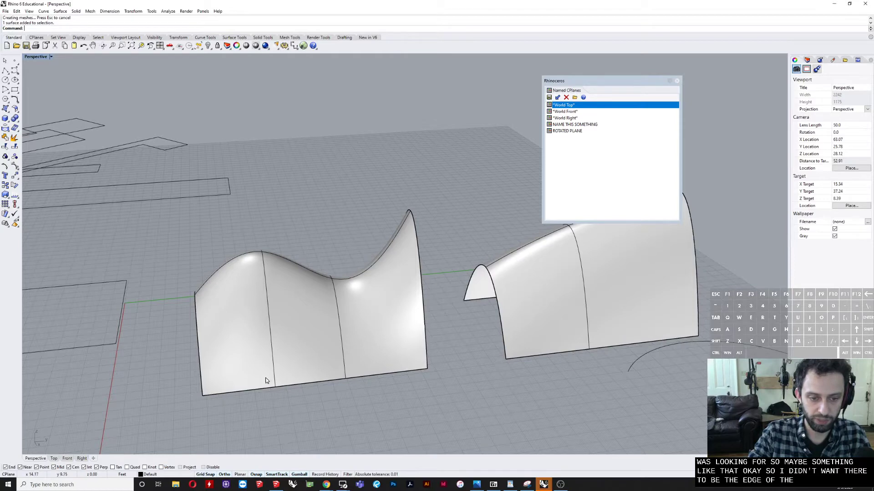
{"action": "right_click_drag", "start_coordinate": [362, 374], "coordinate": [178, 408]}
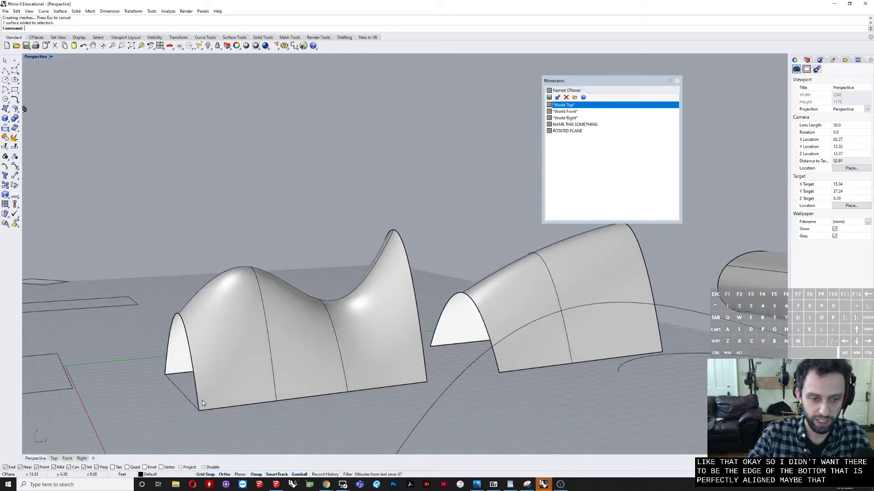
{"action": "key", "text": "ctrl+z"}
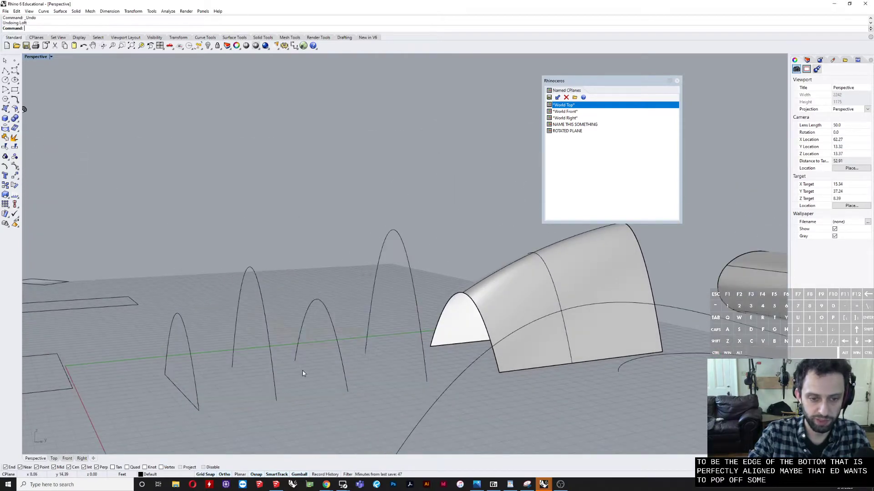
Step: Raise the two inner arch curves vertically off the ground plane
{"action": "left_click", "coordinate": [345, 375]}
{"action": "left_click_drag", "start_coordinate": [318, 312], "coordinate": [320, 276]}
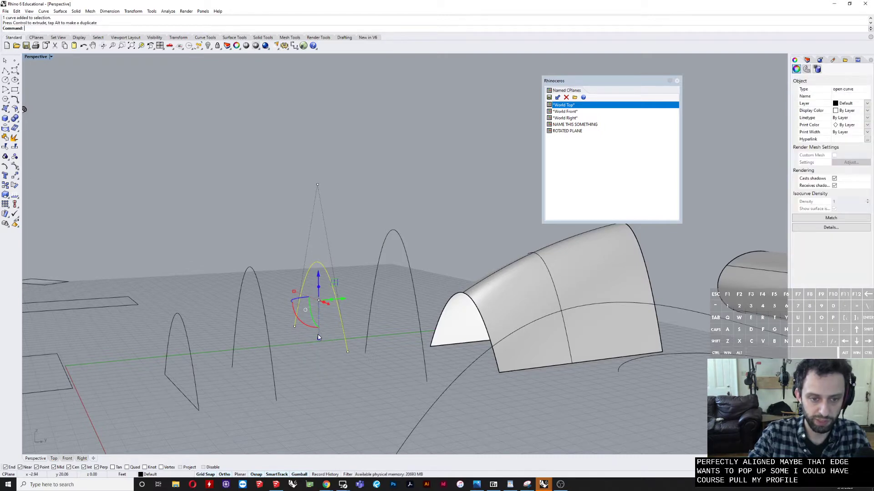
{"action": "left_click", "coordinate": [266, 349]}
{"action": "left_click_drag", "start_coordinate": [253, 300], "coordinate": [252, 263]}
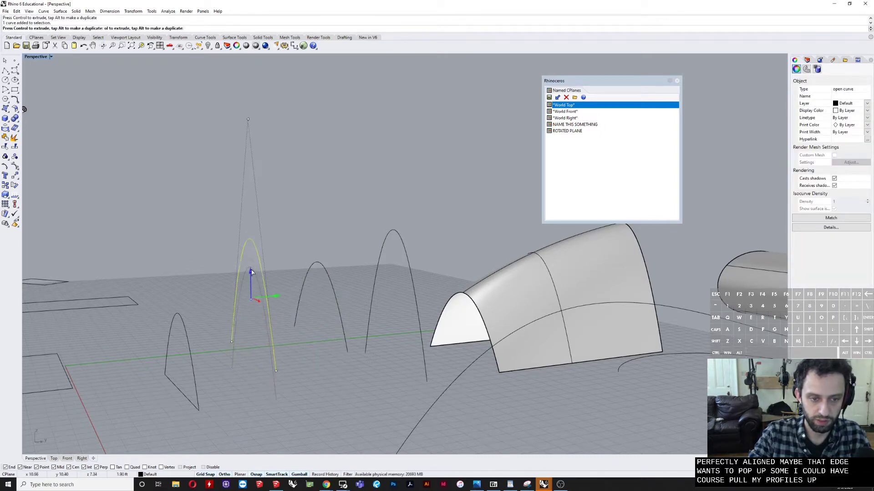
Step: Raise the inner arch beside the smallest one slightly and preview a Normal-style Loft through the four arches without creating it
{"action": "left_click_drag", "start_coordinate": [252, 346], "coordinate": [253, 329]}
{"action": "key", "text": "Escape"}
{"action": "right_click_drag", "start_coordinate": [233, 414], "coordinate": [352, 300]}
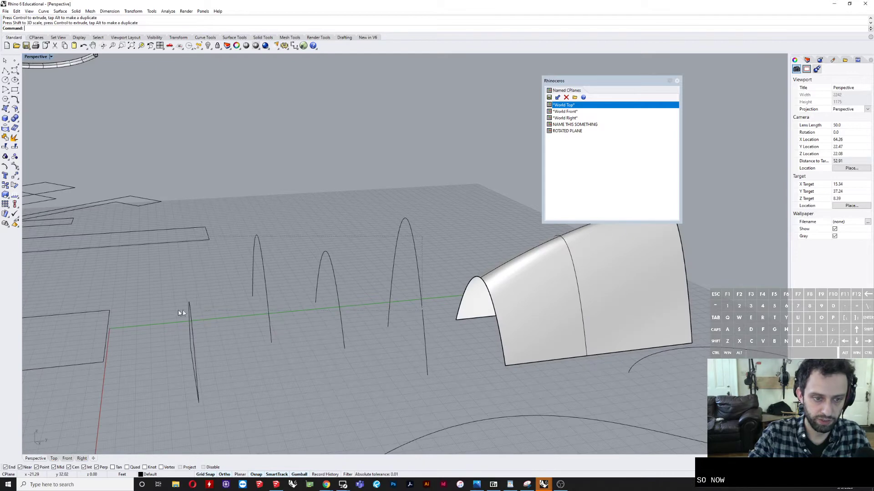
{"action": "left_click_drag", "start_coordinate": [182, 316], "coordinate": [183, 316]}
{"action": "left_click_drag", "start_coordinate": [202, 218], "coordinate": [172, 258], "text": "ctrl"}
{"action": "key", "text": "Return"}
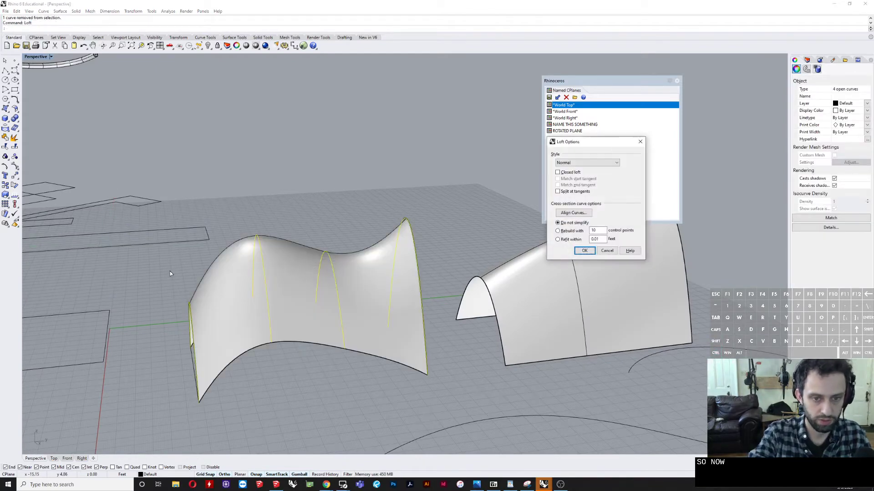
{"action": "left_click", "coordinate": [611, 253]}
Step: Move the closed elliptical extrusion across to the lofted roof surface so the two objects overlap
{"action": "scroll", "coordinate": [575, 259], "scroll_direction": "down", "scroll_amount": 7}
{"action": "right_click_drag", "start_coordinate": [575, 260], "coordinate": [464, 301], "text": "shift"}
{"action": "scroll", "coordinate": [480, 278], "scroll_direction": "up", "scroll_amount": 7}
{"action": "left_click_drag", "start_coordinate": [480, 281], "coordinate": [473, 283]}
{"action": "right_click_drag", "start_coordinate": [550, 351], "coordinate": [523, 330]}
{"action": "scroll", "coordinate": [311, 324], "scroll_direction": "down", "scroll_amount": 6}
{"action": "right_click_drag", "start_coordinate": [405, 306], "coordinate": [438, 290]}
{"action": "left_click", "coordinate": [674, 258]}
{"action": "right_click_drag", "start_coordinate": [674, 258], "coordinate": [623, 272], "text": "shift"}
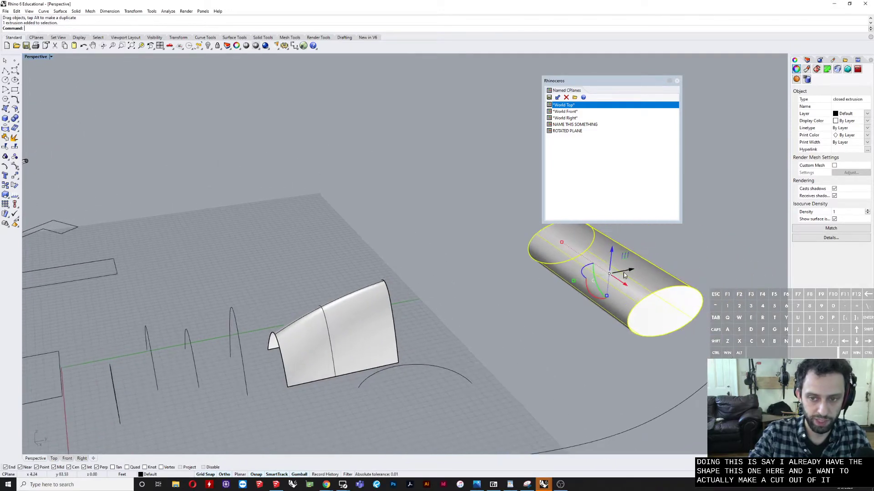
{"action": "left_click_drag", "start_coordinate": [634, 271], "coordinate": [360, 407]}
{"action": "scroll", "coordinate": [359, 407], "scroll_direction": "up", "scroll_amount": 3}
{"action": "right_click_drag", "start_coordinate": [359, 406], "coordinate": [315, 306]}
Step: Stretch and reposition the elliptical extrusion so it passes through the lower sides of the roof surface
{"action": "left_click_drag", "start_coordinate": [263, 305], "coordinate": [255, 304]}
{"action": "right_click_drag", "start_coordinate": [275, 321], "coordinate": [268, 297]}
{"action": "right_click_drag", "start_coordinate": [365, 324], "coordinate": [339, 319], "text": "shift"}
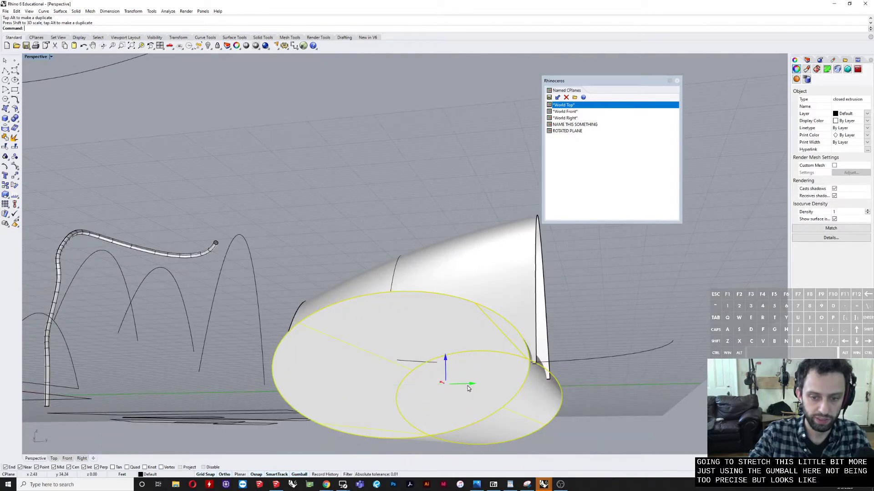
{"action": "left_click_drag", "start_coordinate": [468, 386], "coordinate": [466, 386]}
{"action": "right_click_drag", "start_coordinate": [467, 388], "coordinate": [521, 363]}
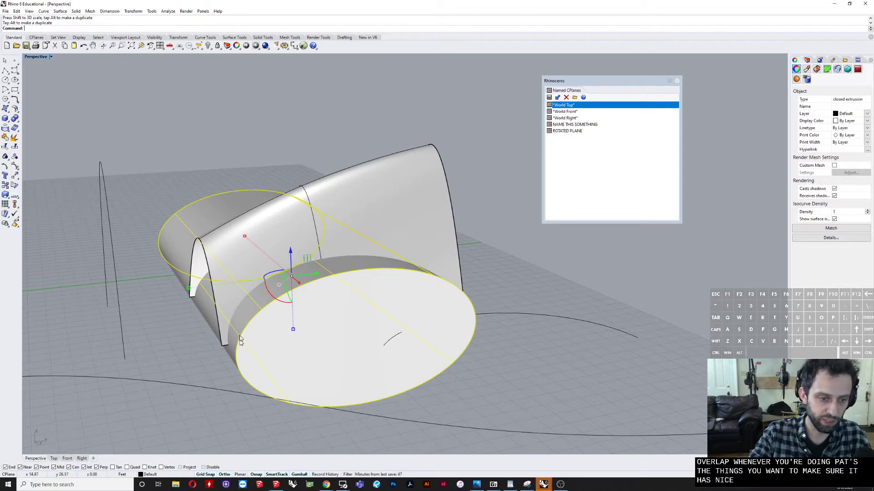
Step: Try a BooleanDifference subtracting the elliptical extrusion from the roof surface, and undo it
{"action": "left_click", "coordinate": [241, 291]}
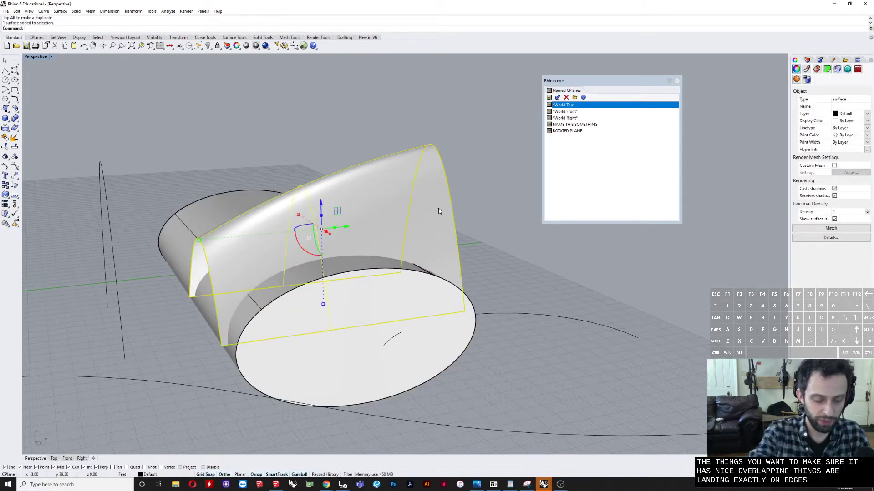
{"action": "type", "text": "Bo"}
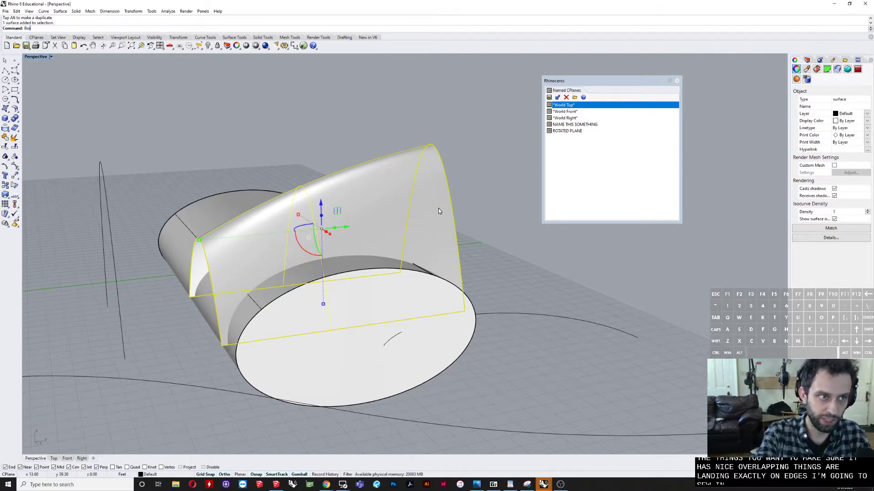
{"action": "type", "text": "oleanDifference"}
{"action": "key", "text": "Return"}
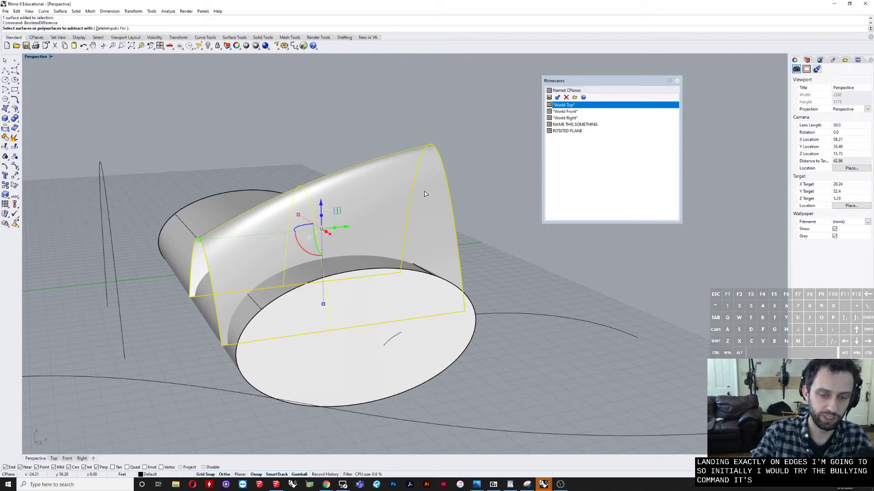
{"action": "left_click", "coordinate": [432, 364]}
{"action": "key", "text": "Return"}
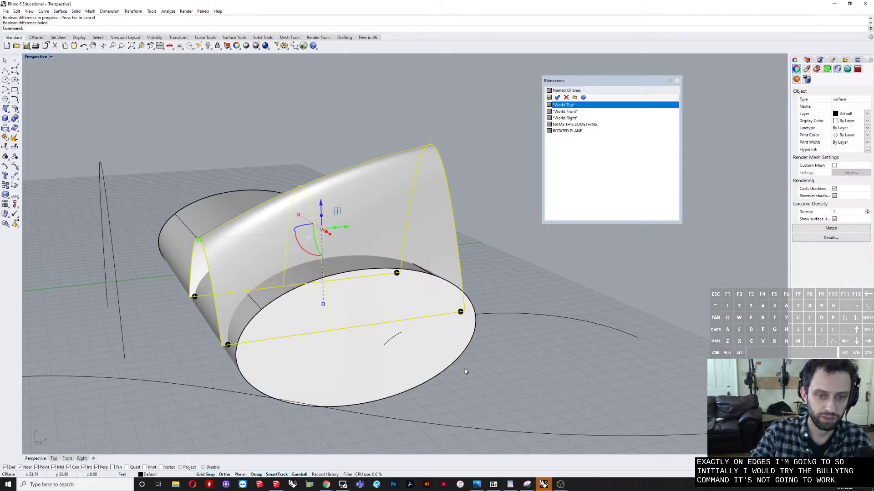
{"action": "left_click", "coordinate": [413, 167]}
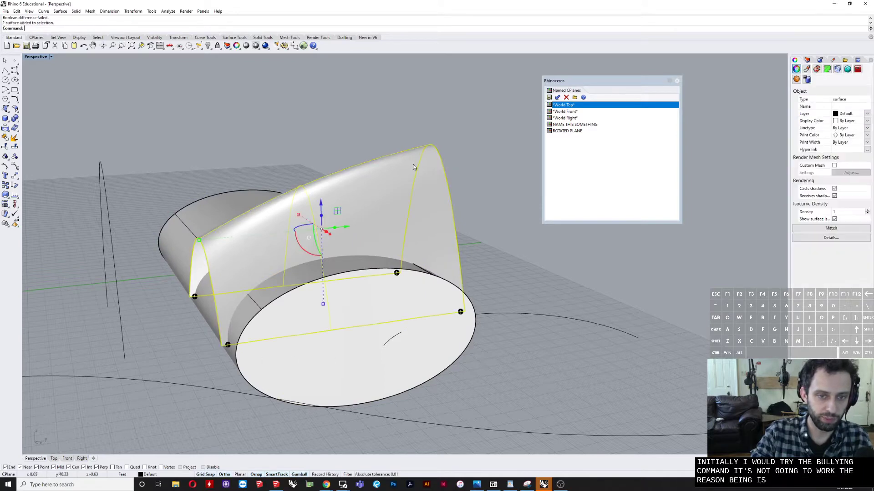
{"action": "key", "text": "ctrl+z"}
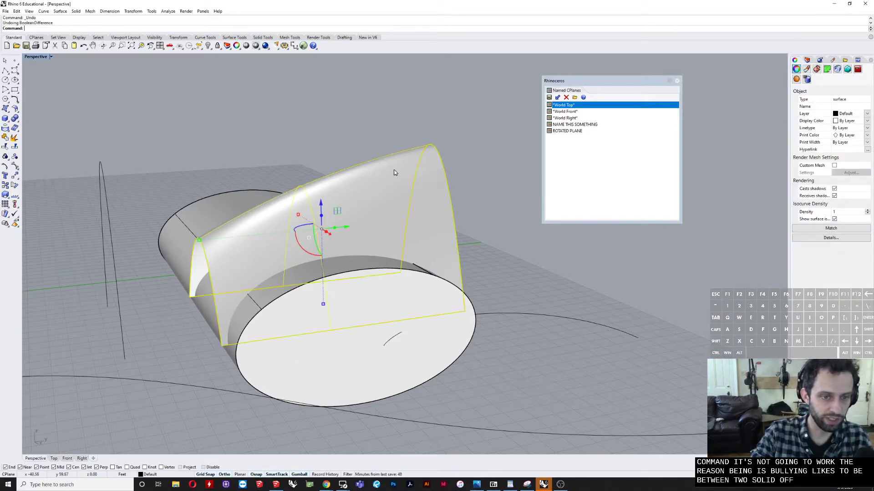
Step: Split the lofted roof surface using the elliptical extrusion as the cutting object
{"action": "left_click", "coordinate": [385, 193]}
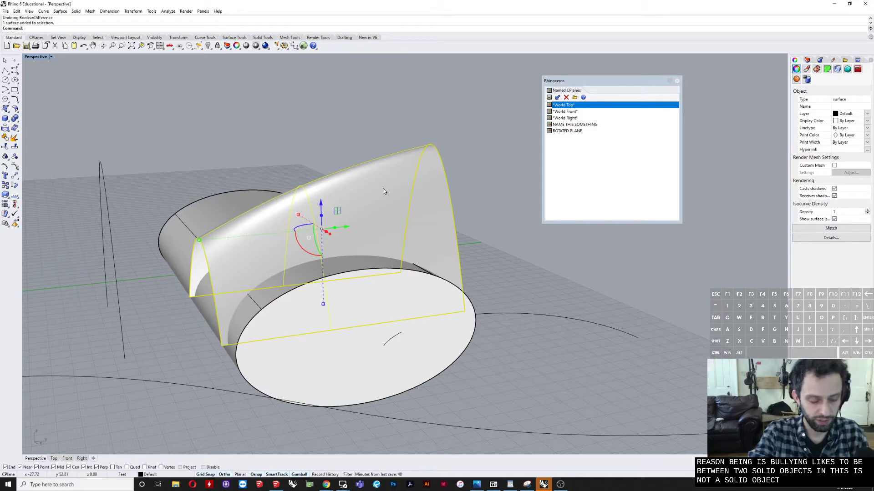
{"action": "type", "text": "sp"}
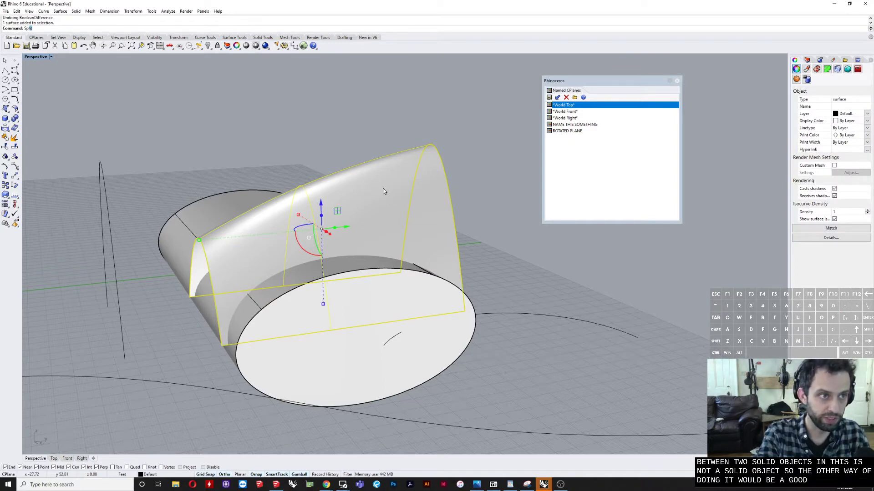
{"action": "key", "text": "Return"}
{"action": "left_click", "coordinate": [451, 361]}
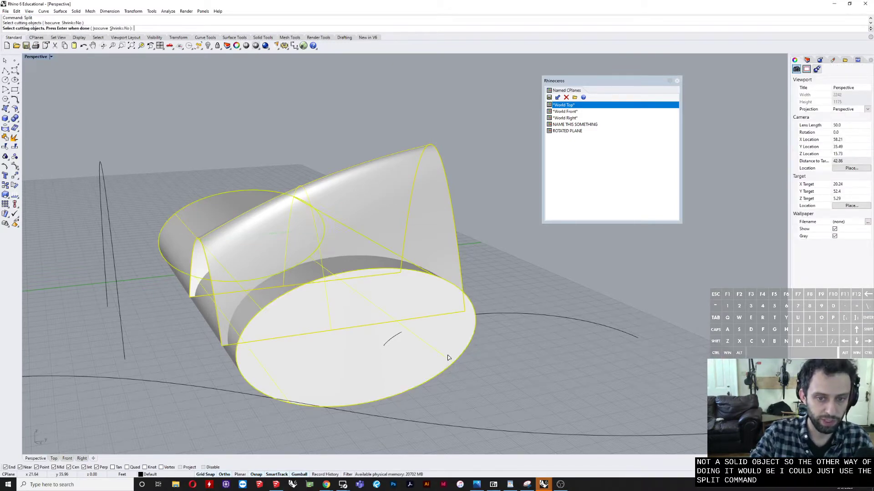
{"action": "right_click", "coordinate": [447, 356]}
Step: Move the elliptical extrusion away from the roof and delete the surface piece inside the arched cut
{"action": "left_click", "coordinate": [430, 343]}
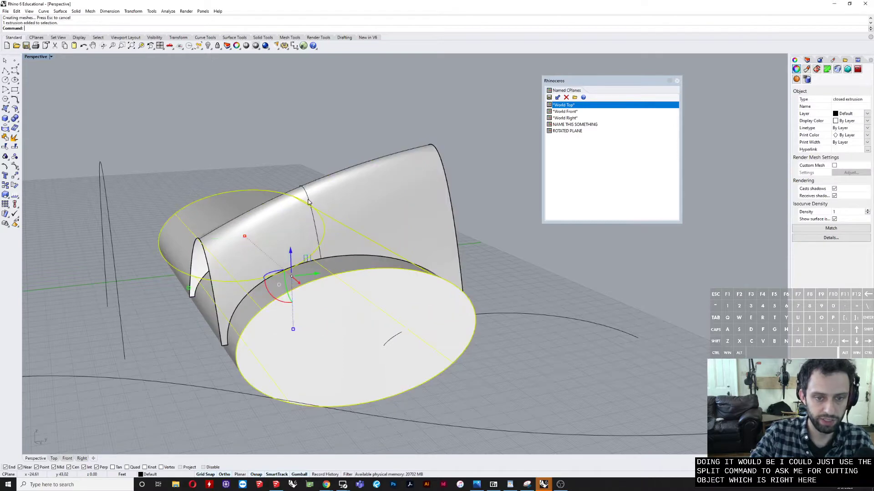
{"action": "left_click_drag", "start_coordinate": [315, 272], "coordinate": [655, 236]}
{"action": "left_click", "coordinate": [295, 304]}
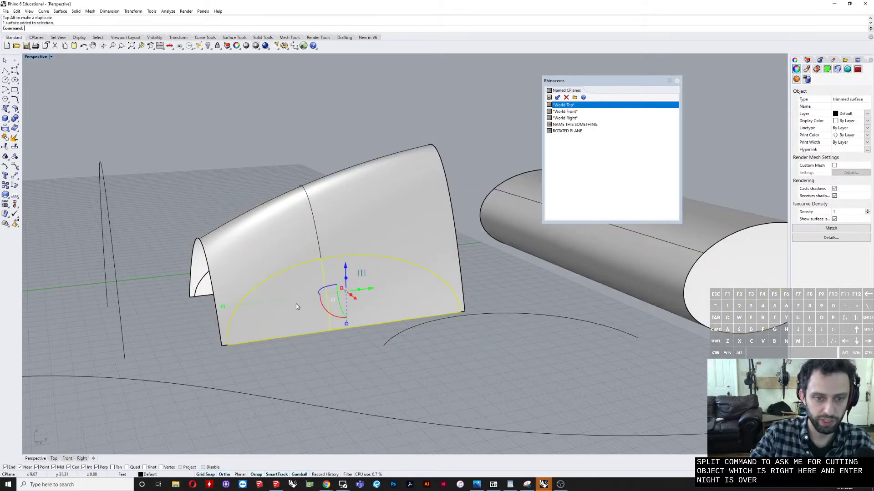
{"action": "key", "text": "Delete"}
{"action": "mouse_move", "coordinate": [296, 304]}
{"action": "right_mouse_down"}
{"action": "mouse_move", "coordinate": [444, 319]}
{"action": "mouse_move", "coordinate": [284, 313]}
{"action": "right_mouse_up"}
{"action": "scroll", "coordinate": [293, 315], "scroll_direction": "down", "scroll_amount": 5}
{"action": "scroll", "coordinate": [378, 240], "scroll_direction": "up", "scroll_amount": 5}
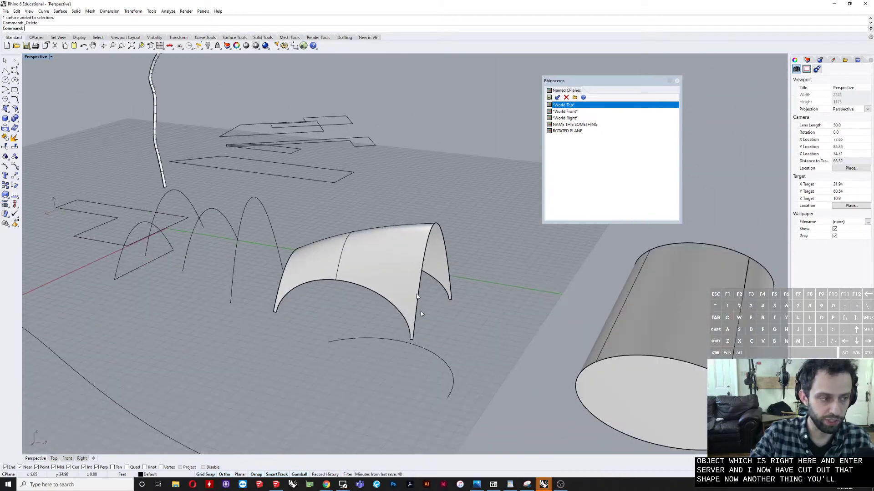
Step: Offset the trimmed roof surface outward by a distance of 1 as a solid with OffsetSrf, flipping all directions
{"action": "left_click", "coordinate": [408, 254]}
{"action": "scroll", "coordinate": [409, 254], "scroll_direction": "up", "scroll_amount": 2}
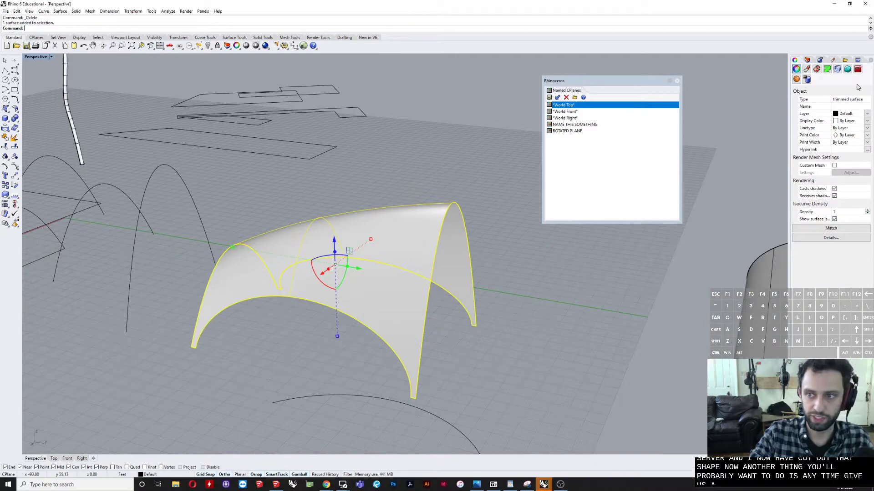
{"action": "right_click_drag", "start_coordinate": [565, 255], "coordinate": [319, 334]}
{"action": "scroll", "coordinate": [377, 281], "scroll_direction": "up", "scroll_amount": 5}
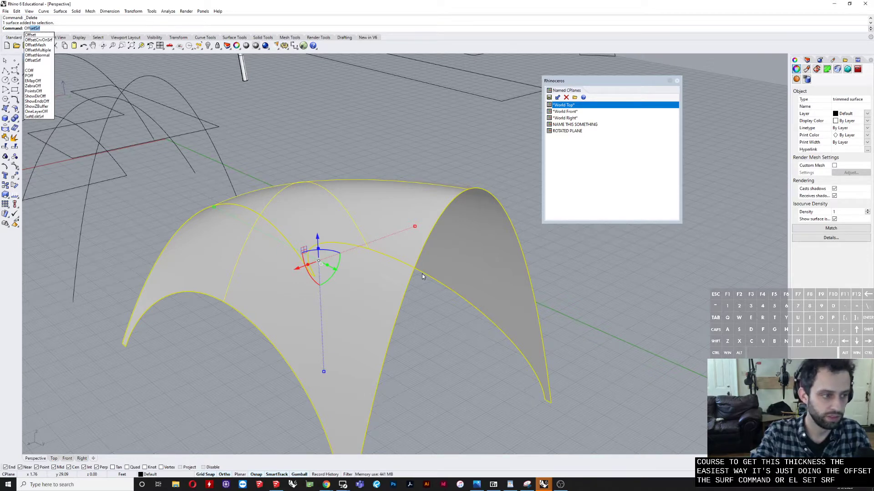
{"action": "key", "text": "Return"}
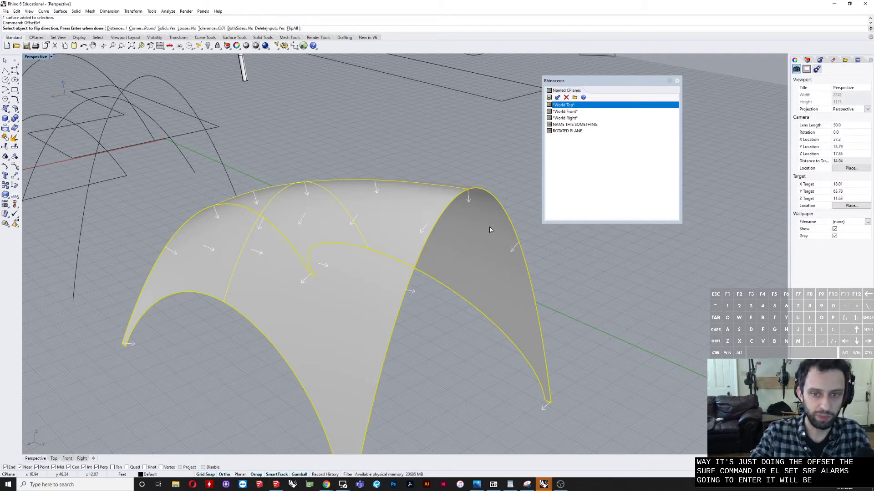
{"action": "left_click", "coordinate": [292, 29]}
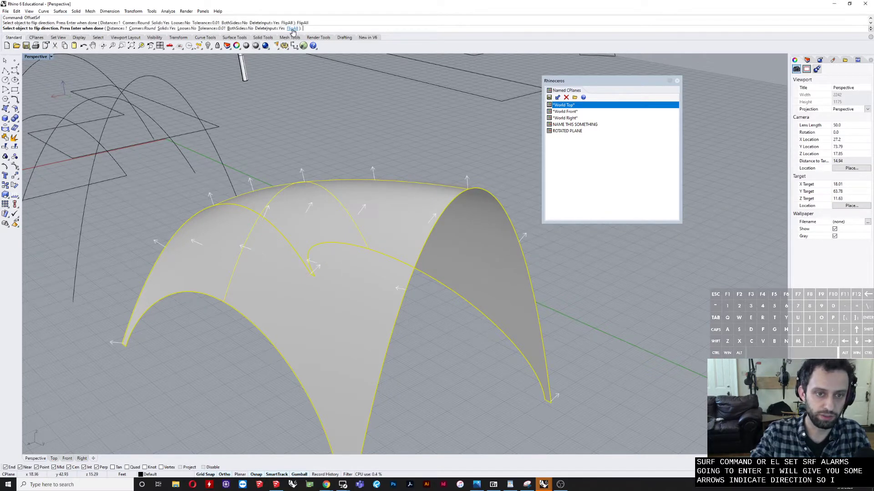
{"action": "left_click", "coordinate": [116, 29]}
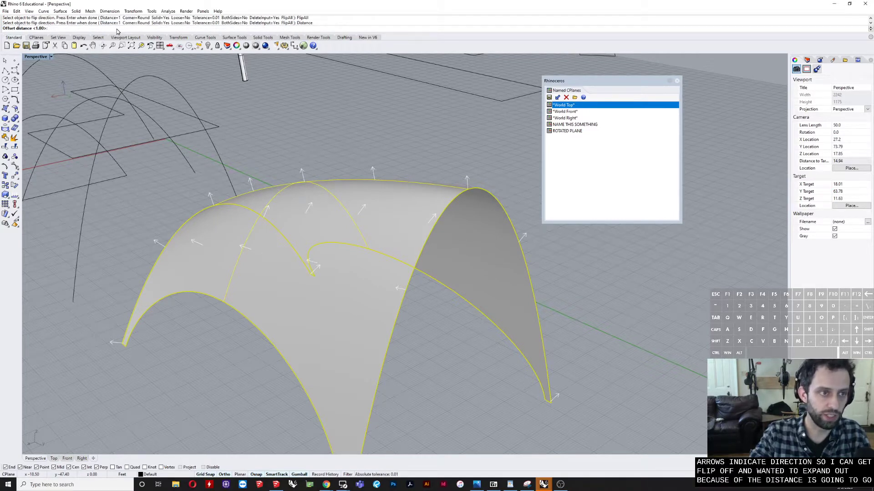
{"action": "key", "text": "Return"}
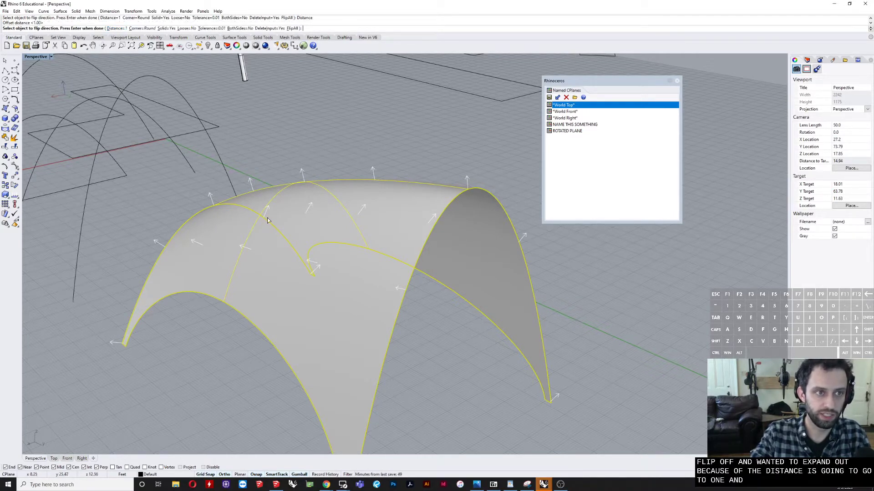
{"action": "scroll", "coordinate": [313, 144], "scroll_direction": "down", "scroll_amount": 2}
{"action": "key", "text": "Return"}
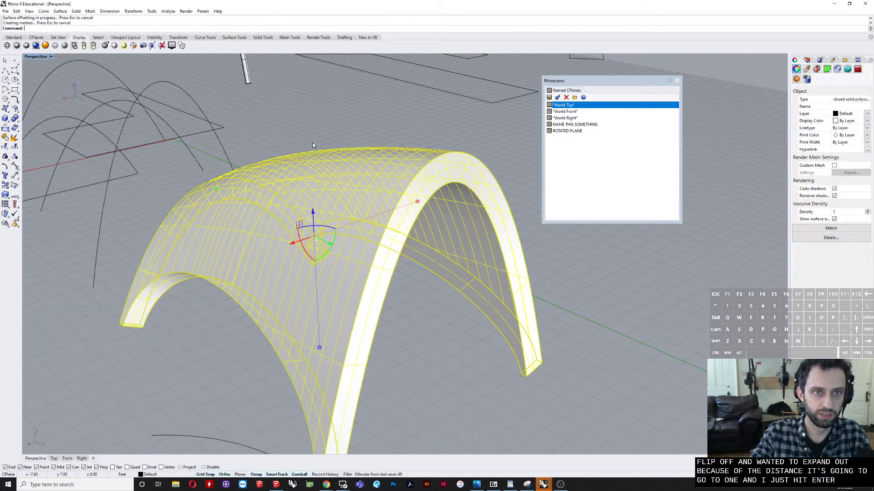
Step: Examine the thickened roof shell from several sides, and the existing winding sweep curve with its small profile
{"action": "right_click_drag", "start_coordinate": [347, 150], "coordinate": [276, 222]}
{"action": "key", "text": "Caps_Lock"}
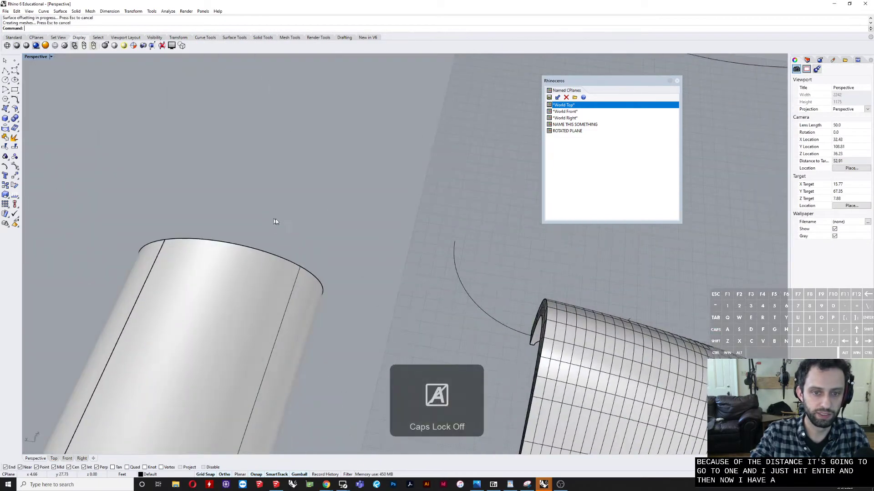
{"action": "scroll", "coordinate": [414, 232], "scroll_direction": "down", "scroll_amount": 9}
{"action": "right_click_drag", "start_coordinate": [415, 234], "coordinate": [469, 303]}
{"action": "scroll", "coordinate": [478, 262], "scroll_direction": "up", "scroll_amount": 8}
{"action": "left_click", "coordinate": [427, 263]}
{"action": "left_click", "coordinate": [522, 273]}
{"action": "scroll", "coordinate": [414, 322], "scroll_direction": "up", "scroll_amount": 7}
{"action": "right_click_drag", "start_coordinate": [411, 322], "coordinate": [394, 332]}
{"action": "scroll", "coordinate": [391, 332], "scroll_direction": "down", "scroll_amount": 8}
{"action": "right_click_drag", "start_coordinate": [337, 314], "coordinate": [423, 318], "text": "shift"}
{"action": "scroll", "coordinate": [383, 327], "scroll_direction": "down", "scroll_amount": 10}
{"action": "scroll", "coordinate": [472, 324], "scroll_direction": "up", "scroll_amount": 2}
{"action": "scroll", "coordinate": [473, 325], "scroll_direction": "up", "scroll_amount": 4}
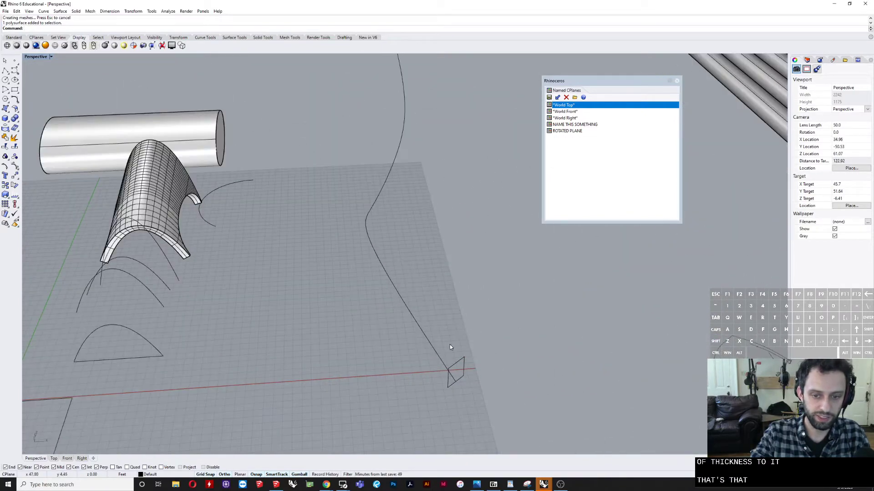
{"action": "right_click_drag", "start_coordinate": [438, 347], "coordinate": [425, 366]}
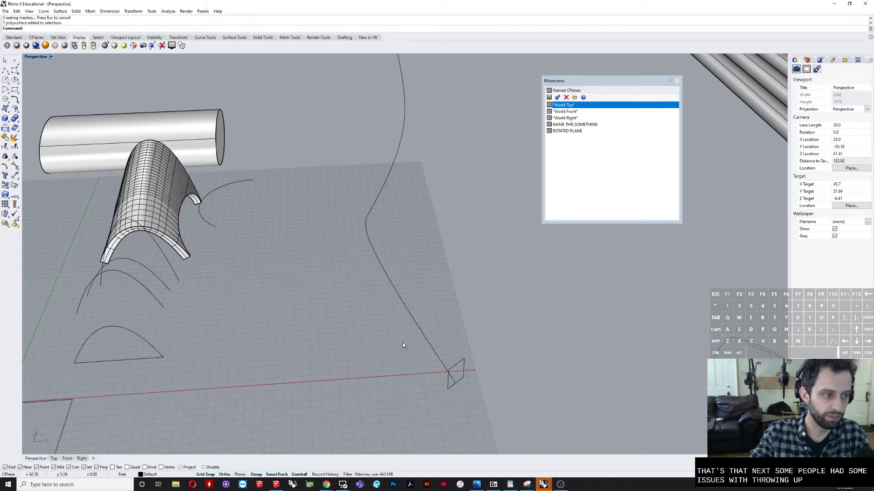
{"action": "right_click_drag", "start_coordinate": [127, 357], "coordinate": [245, 293]}
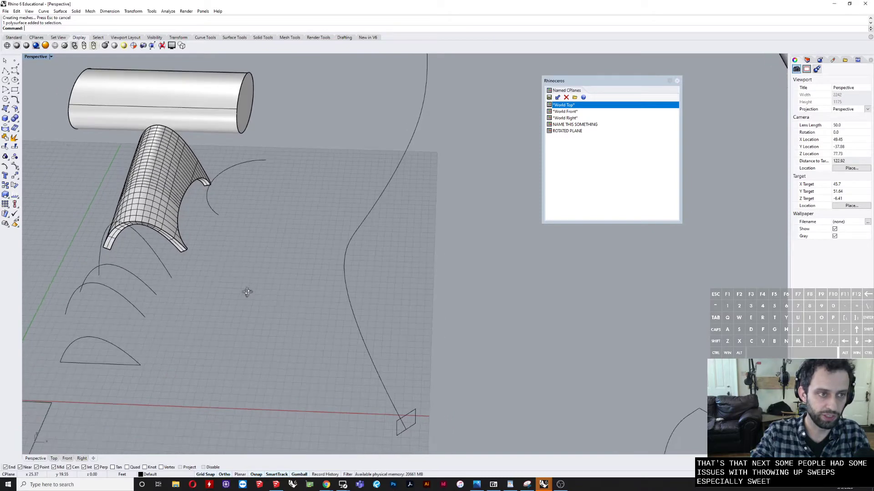
Step: Draw a winding degree-3 control-point curve in the Top view, alongside the existing S-shaped sweep curve
{"action": "left_click", "coordinate": [15, 70]}
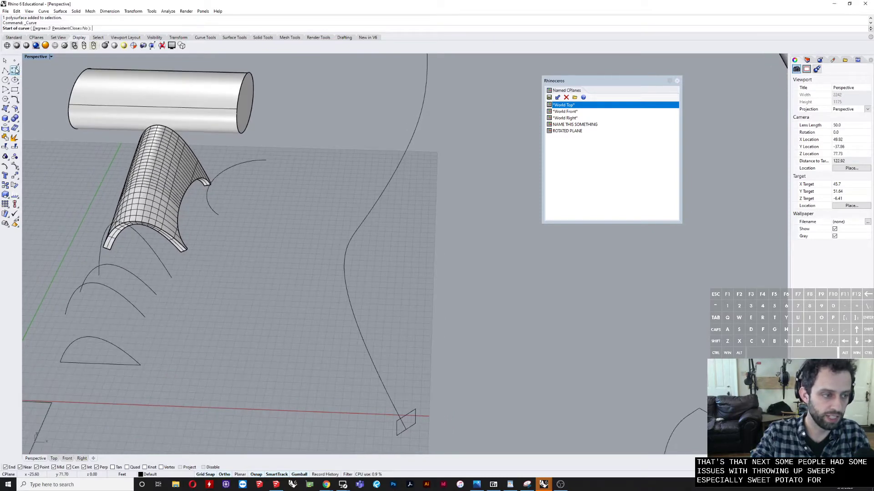
{"action": "scroll", "coordinate": [223, 269], "scroll_direction": "down", "scroll_amount": 2}
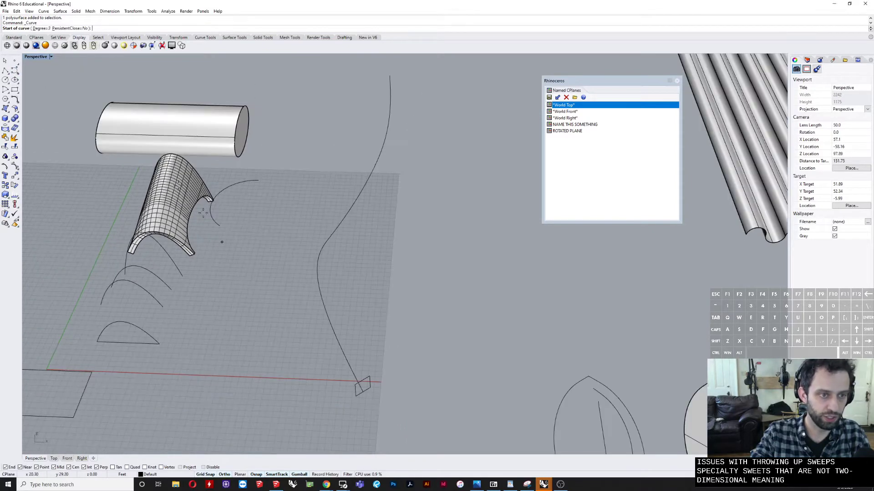
{"action": "double_click", "coordinate": [31, 57]}
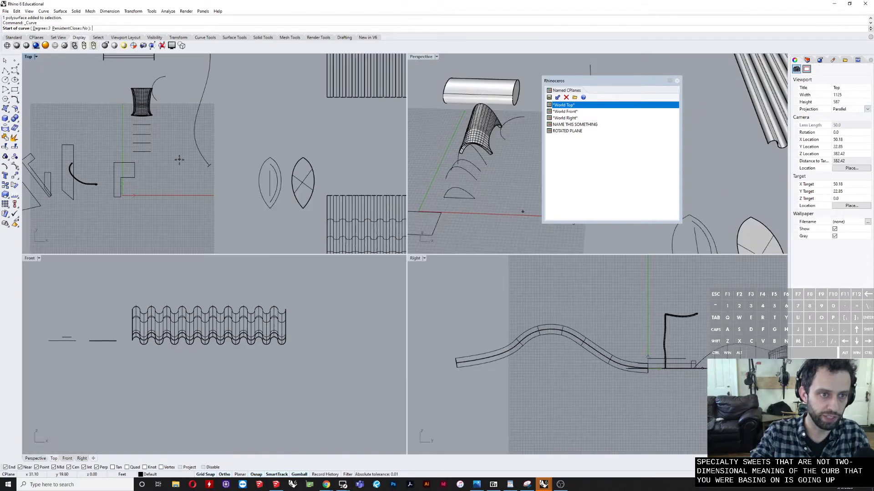
{"action": "scroll", "coordinate": [200, 230], "scroll_direction": "up", "scroll_amount": 6}
{"action": "right_click_drag", "start_coordinate": [200, 228], "coordinate": [158, 208]}
{"action": "left_click", "coordinate": [171, 228]}
{"action": "left_click", "coordinate": [159, 196], "text": "shift"}
{"action": "right_click_drag", "start_coordinate": [158, 165], "coordinate": [162, 210], "text": "shift"}
{"action": "left_click", "coordinate": [161, 184], "text": "shift"}
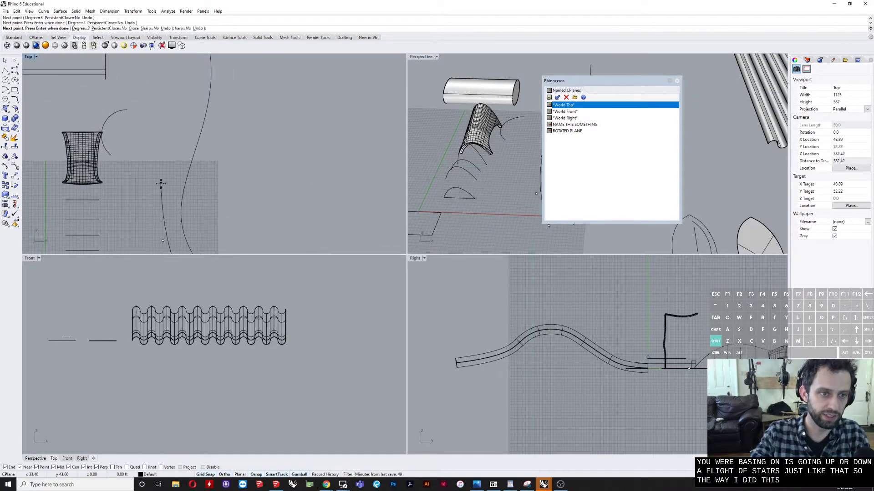
{"action": "left_click", "coordinate": [182, 147], "text": "shift"}
{"action": "right_click_drag", "start_coordinate": [143, 148], "coordinate": [143, 171], "text": "shift"}
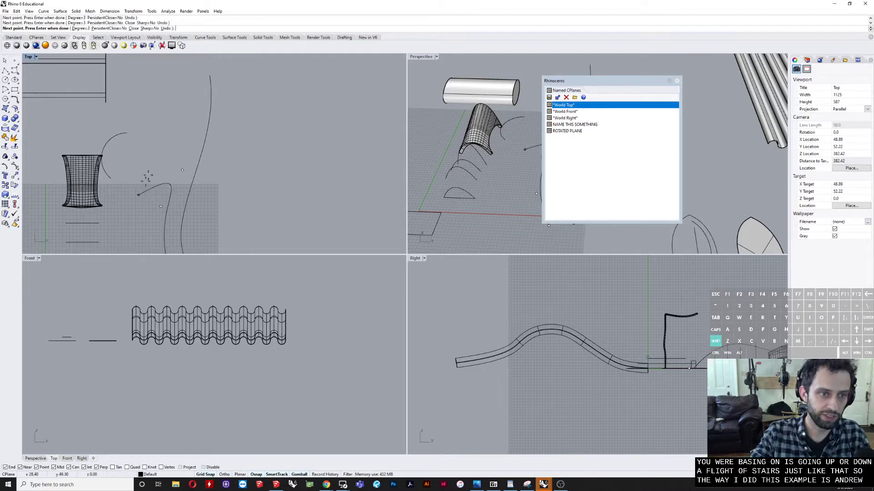
{"action": "left_click", "coordinate": [161, 98], "text": "shift"}
{"action": "left_click", "coordinate": [161, 83], "text": "shift"}
{"action": "left_click", "coordinate": [180, 68]}
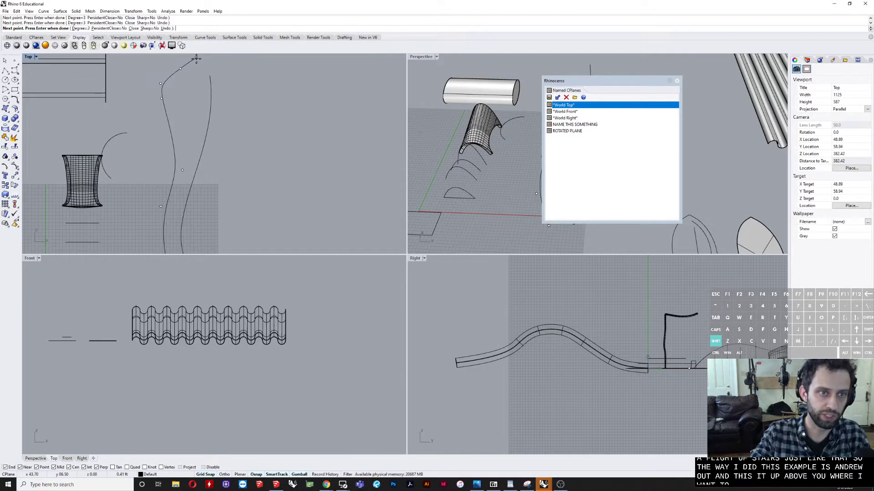
{"action": "right_click", "coordinate": [196, 59]}
{"action": "left_click", "coordinate": [165, 110]}
{"action": "scroll", "coordinate": [320, 159], "scroll_direction": "down", "scroll_amount": 6}
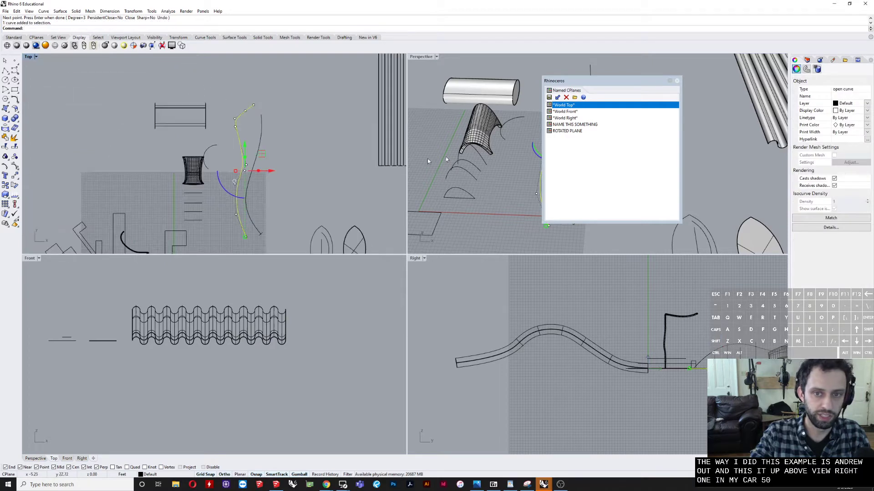
Step: Move the Named CPlanes window out of the way and turn on the new winding curve's control points with PointsOn
{"action": "scroll", "coordinate": [512, 145], "scroll_direction": "down", "scroll_amount": 7}
{"action": "left_click_drag", "start_coordinate": [576, 79], "coordinate": [0, 102]}
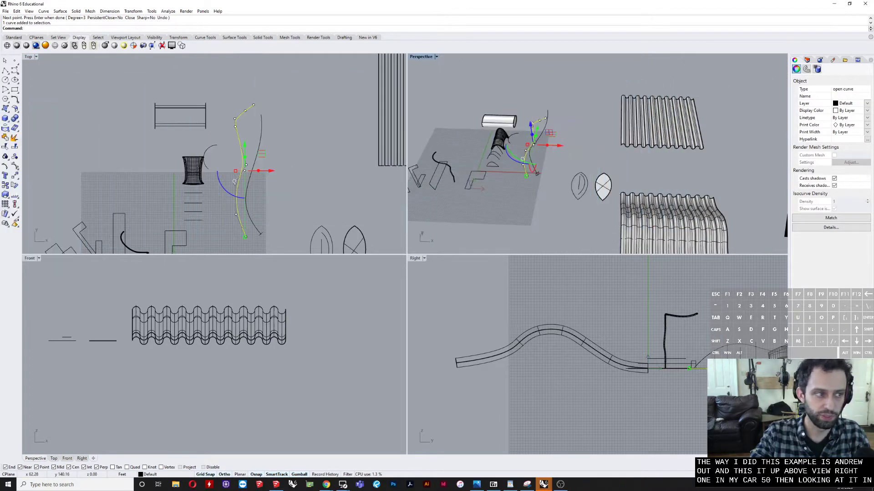
{"action": "scroll", "coordinate": [615, 128], "scroll_direction": "up", "scroll_amount": 4}
{"action": "right_click_drag", "start_coordinate": [615, 129], "coordinate": [634, 184]}
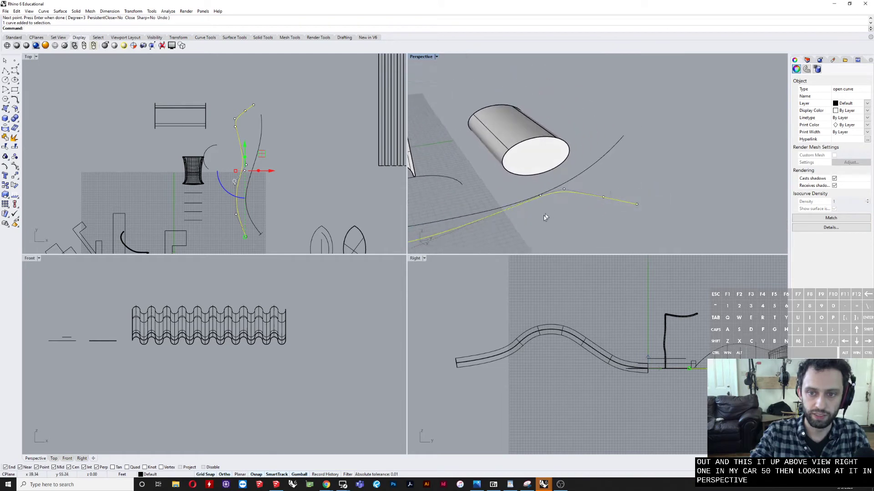
{"action": "left_click_drag", "start_coordinate": [544, 214], "coordinate": [665, 185]}
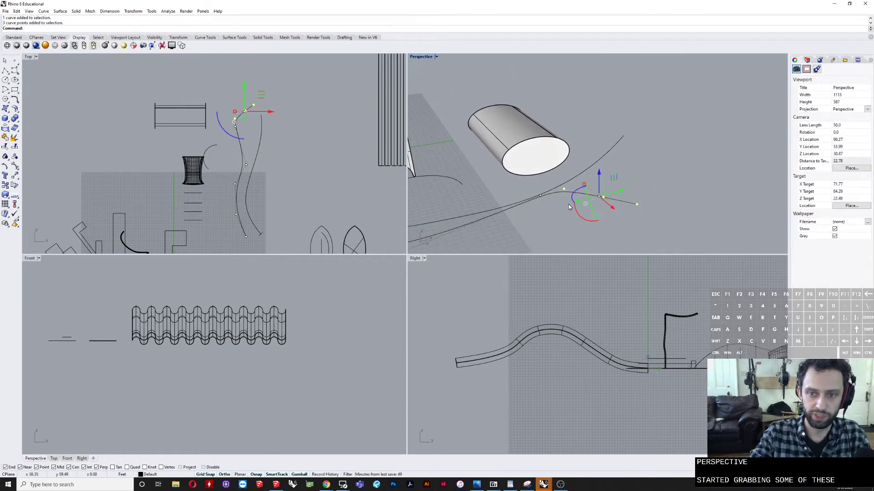
{"action": "left_click", "coordinate": [568, 207]}
{"action": "left_click", "coordinate": [580, 194]}
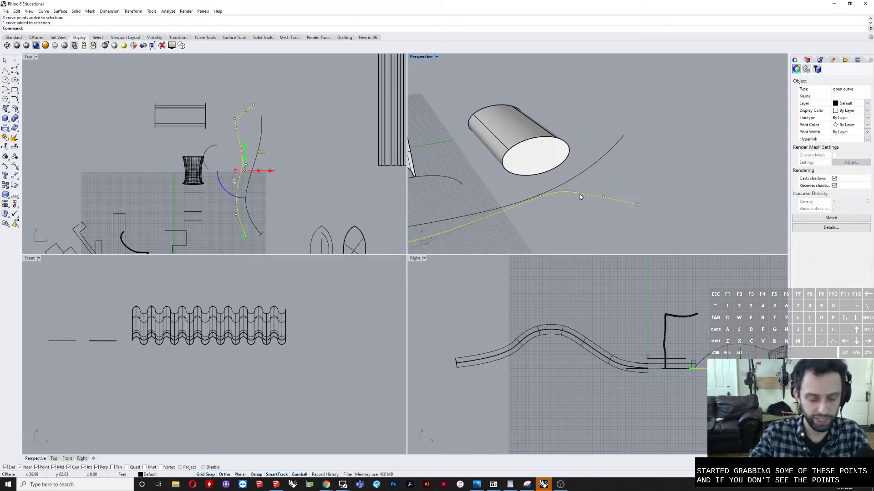
{"action": "type", "text": "PointsOn"}
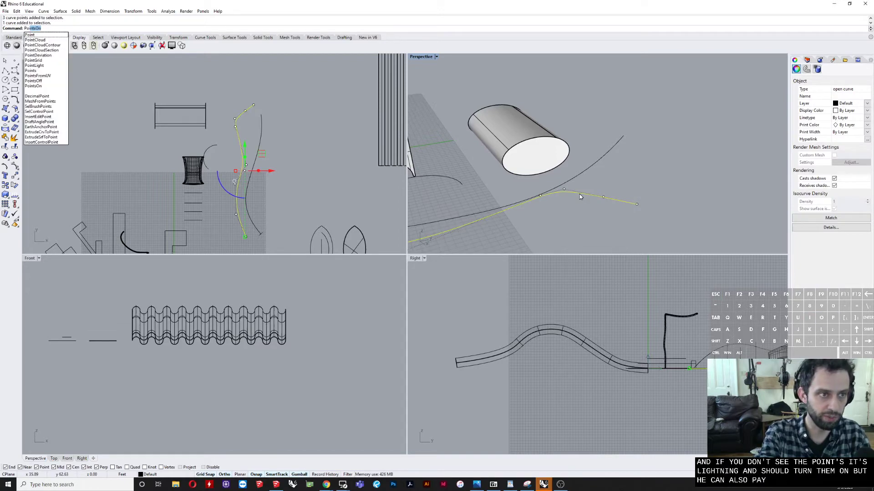
{"action": "key", "text": "Return"}
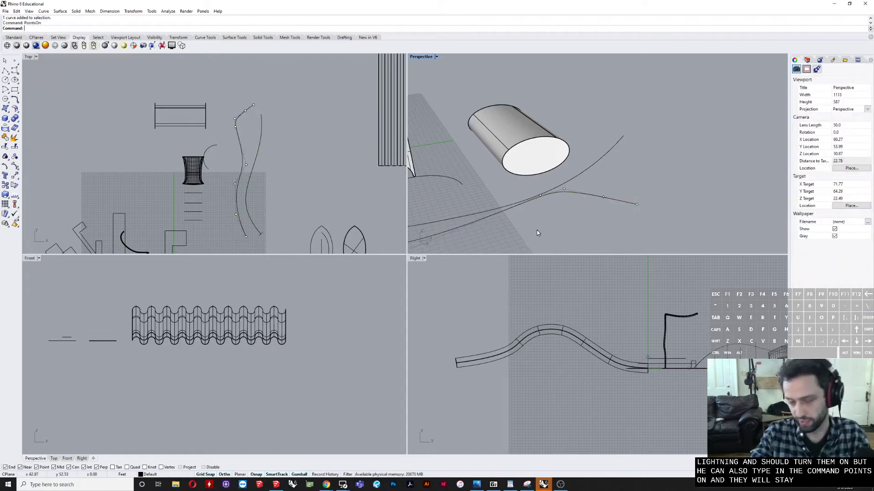
Step: Raise the four control points at the far end of the new curve vertically above the grid
{"action": "left_click_drag", "start_coordinate": [584, 196], "coordinate": [640, 184]}
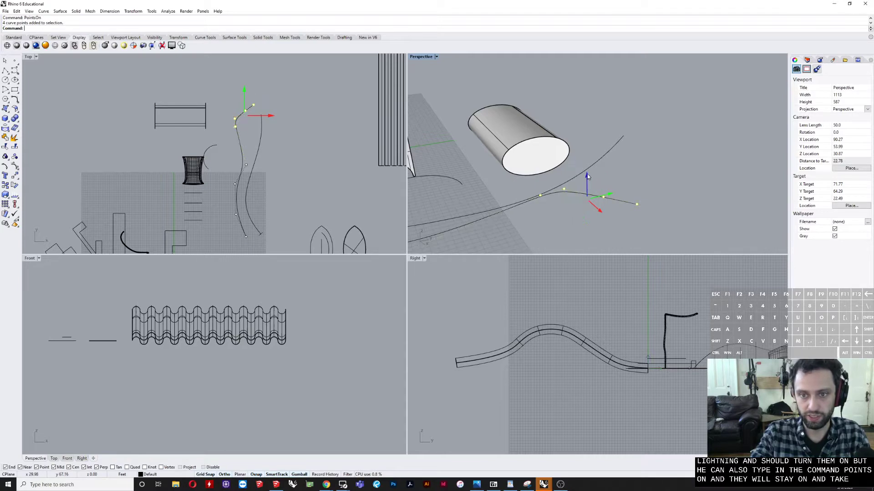
{"action": "left_click_drag", "start_coordinate": [587, 174], "coordinate": [596, 98]}
{"action": "right_click_drag", "start_coordinate": [512, 194], "coordinate": [548, 160]}
{"action": "right_click_drag", "start_coordinate": [495, 176], "coordinate": [620, 97], "text": "shift"}
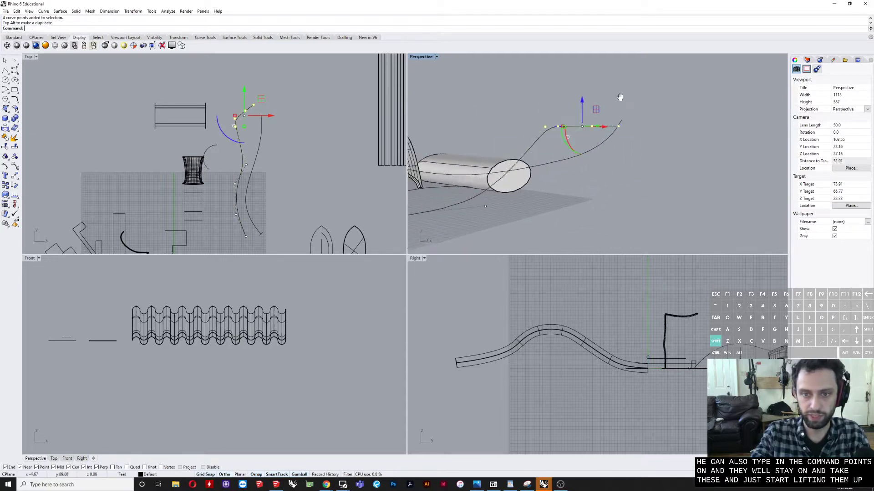
Step: Raise the two middle control points of the new curve by a smaller amount than its far end
{"action": "scroll", "coordinate": [615, 114], "scroll_direction": "down", "scroll_amount": 4}
{"action": "right_click_drag", "start_coordinate": [481, 180], "coordinate": [551, 181]}
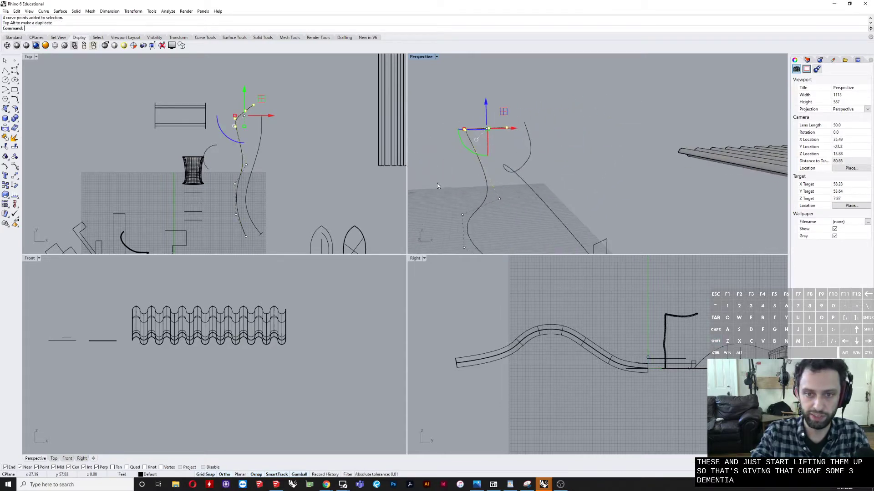
{"action": "left_click_drag", "start_coordinate": [436, 183], "coordinate": [514, 220]}
{"action": "left_click_drag", "start_coordinate": [481, 180], "coordinate": [481, 151]}
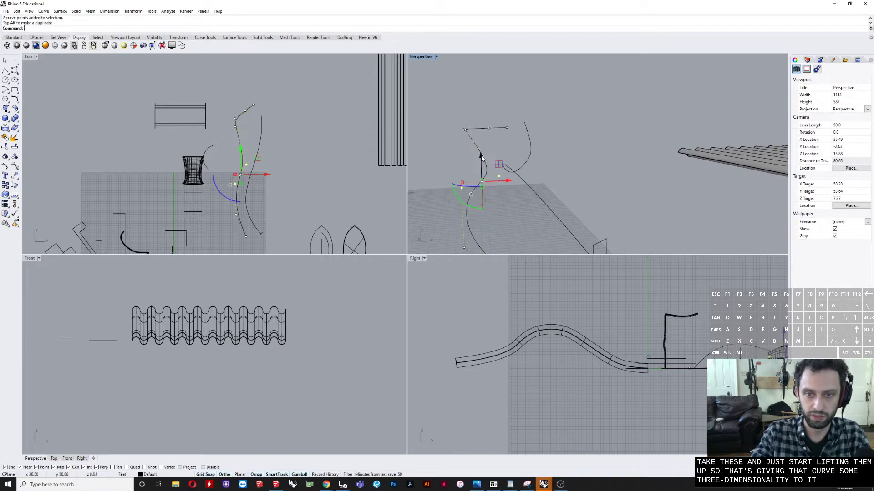
{"action": "right_click_drag", "start_coordinate": [523, 176], "coordinate": [486, 177]}
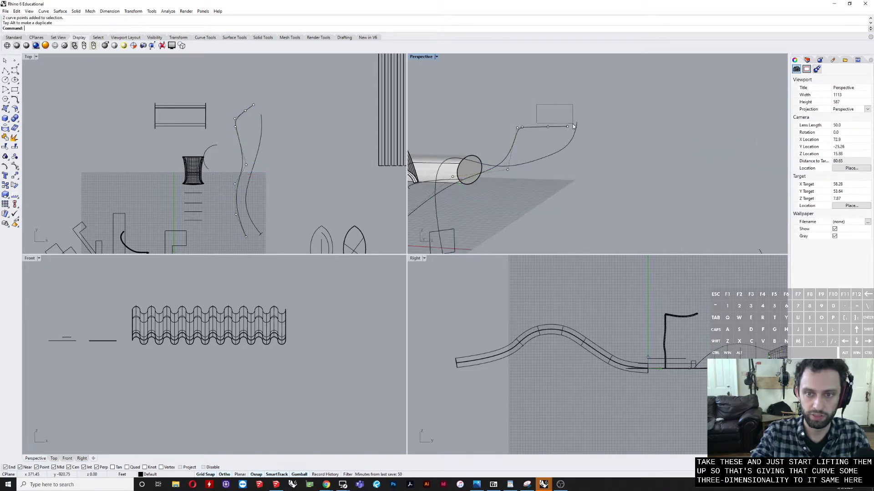
Step: Shift individual control points at the raised end of the new curve to different heights
{"action": "left_click", "coordinate": [568, 127]}
{"action": "left_click_drag", "start_coordinate": [567, 105], "coordinate": [516, 112]}
{"action": "left_click", "coordinate": [514, 112]}
{"action": "left_click", "coordinate": [516, 129]}
{"action": "left_click", "coordinate": [489, 101]}
{"action": "right_click_drag", "start_coordinate": [489, 102], "coordinate": [480, 118]}
Step: Enlarge the Perspective view and examine the existing sweep rail curve and the small rectangle profile at its end
{"action": "scroll", "coordinate": [498, 135], "scroll_direction": "up", "scroll_amount": 5}
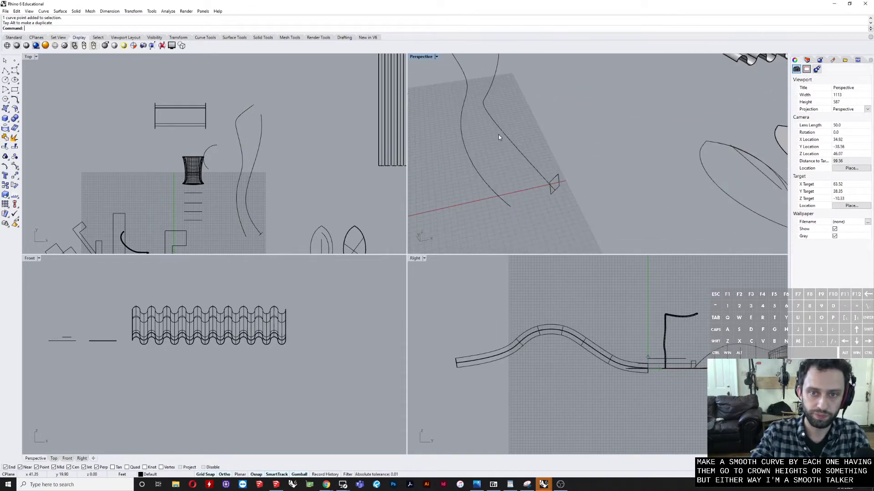
{"action": "double_click", "coordinate": [424, 57]}
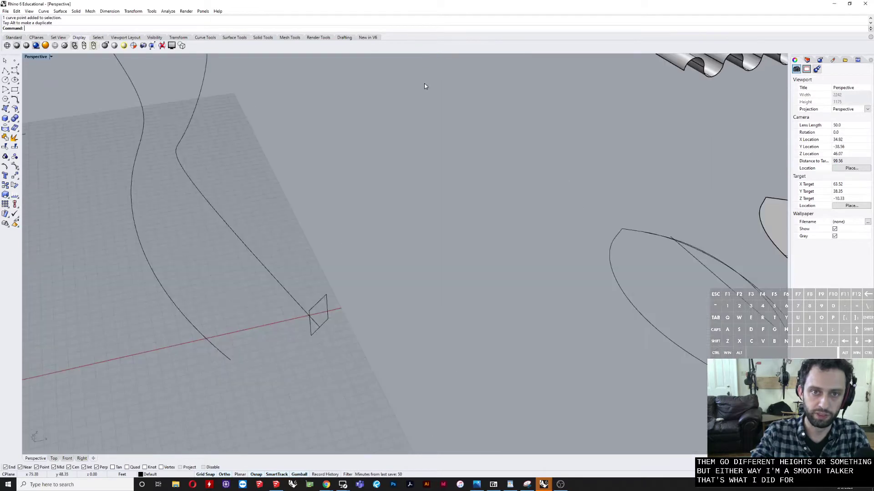
{"action": "right_click_drag", "start_coordinate": [425, 84], "coordinate": [351, 211]}
{"action": "left_click", "coordinate": [313, 244]}
{"action": "right_click_drag", "start_coordinate": [313, 244], "coordinate": [330, 234]}
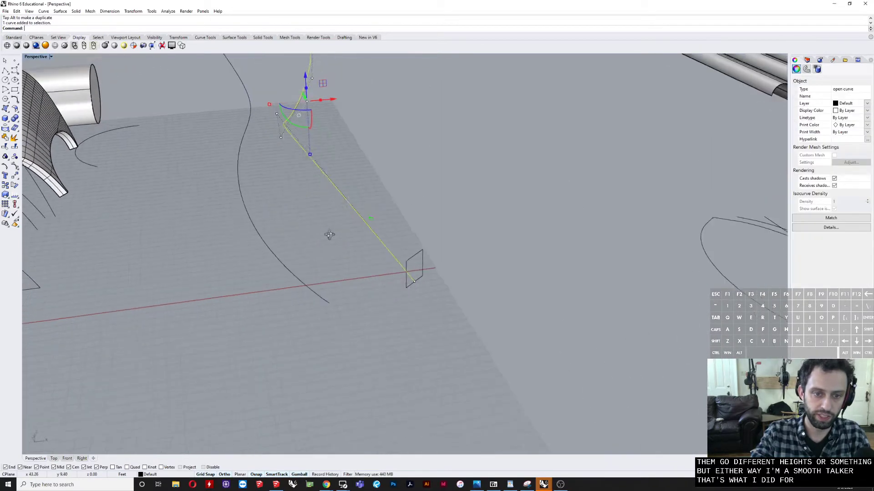
{"action": "scroll", "coordinate": [428, 269], "scroll_direction": "up", "scroll_amount": 5}
{"action": "left_click", "coordinate": [431, 265]}
{"action": "right_click_drag", "start_coordinate": [432, 265], "coordinate": [433, 244]}
{"action": "left_click", "coordinate": [370, 320]}
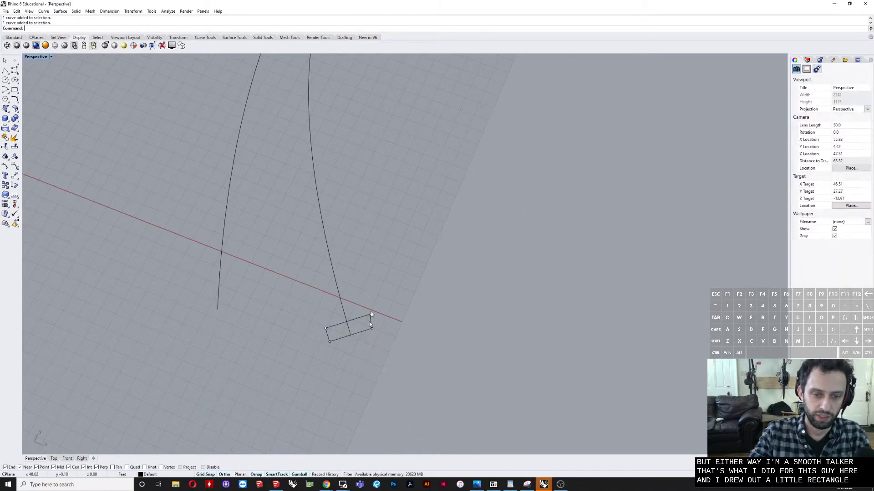
{"action": "right_click_drag", "start_coordinate": [369, 321], "coordinate": [463, 246]}
{"action": "key", "text": "Escape"}
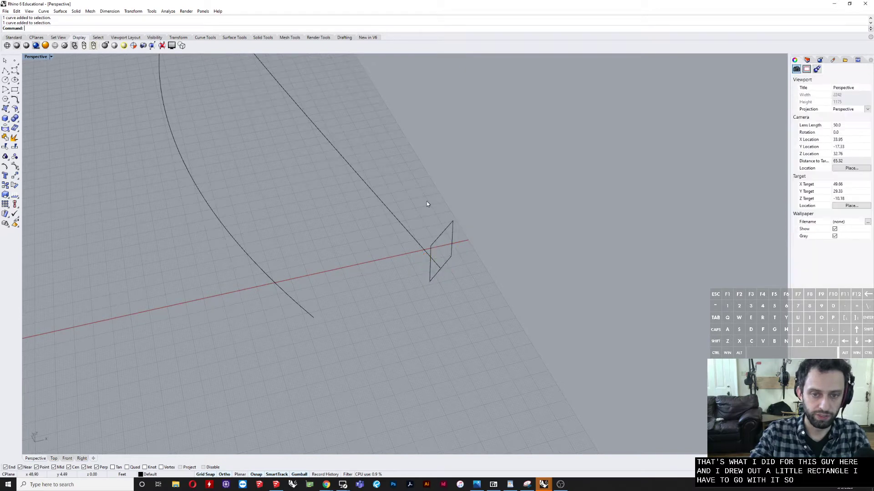
{"action": "type", "text": "sw"}
{"action": "key", "text": "Return"}
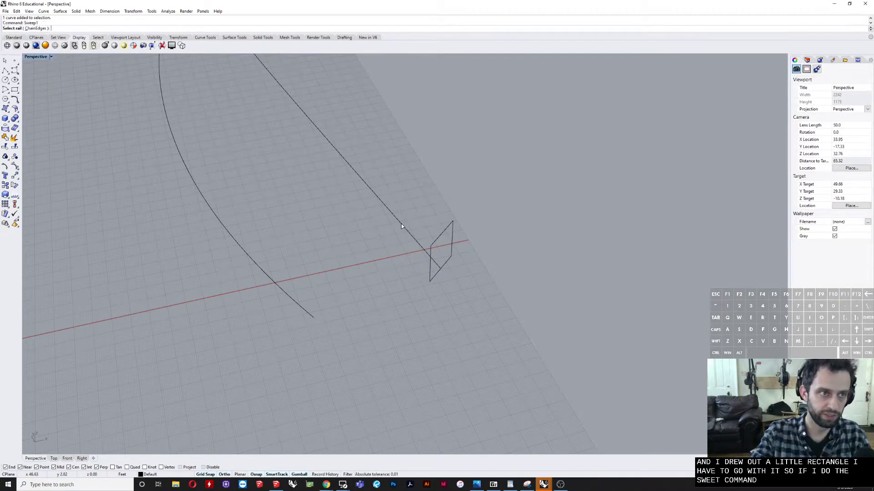
{"action": "left_click", "coordinate": [389, 202]}
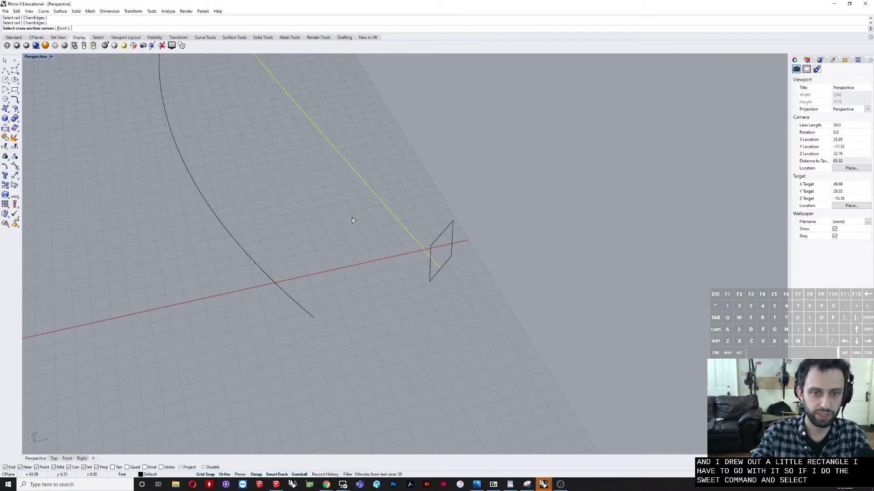
{"action": "key", "text": "Escape"}
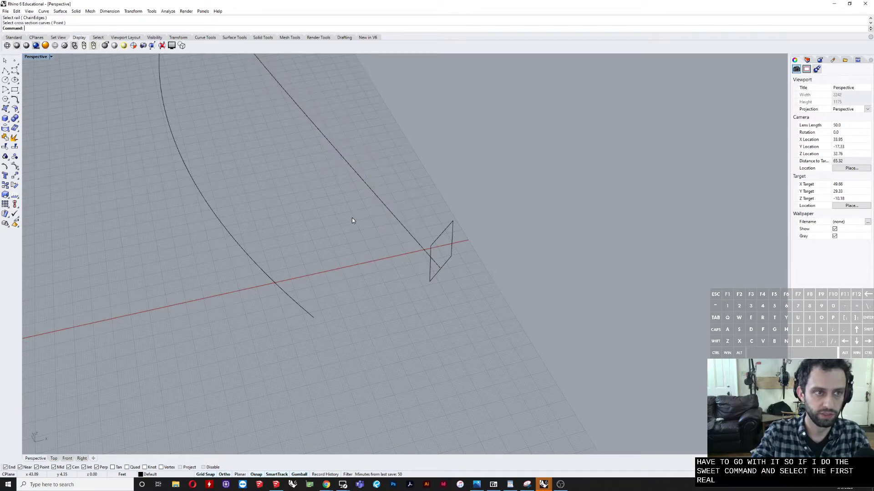
{"action": "left_click_drag", "start_coordinate": [416, 178], "coordinate": [342, 205]}
{"action": "right_click", "coordinate": [340, 196]}
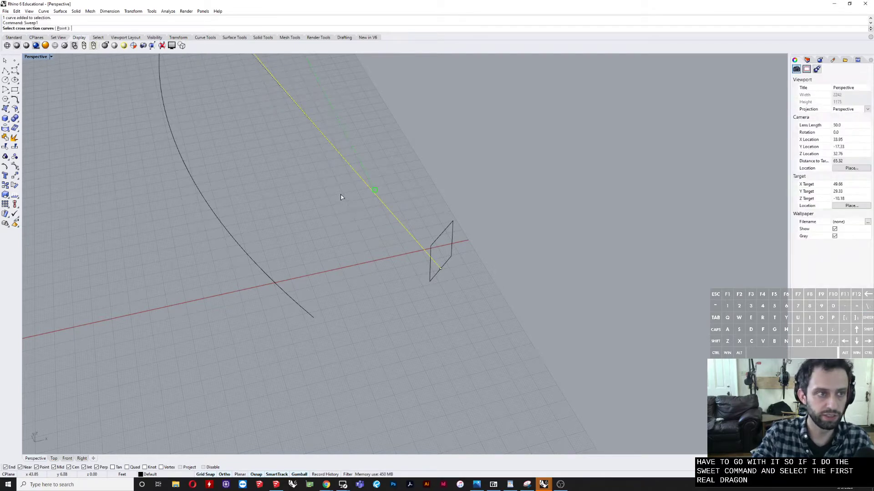
{"action": "key", "text": "Escape"}
{"action": "key", "text": "Escape"}
Step: Run Sweep1 with the existing winding curve as rail and the small rectangle as cross section, accept the seam, and inspect the preview
{"action": "right_click", "coordinate": [386, 157]}
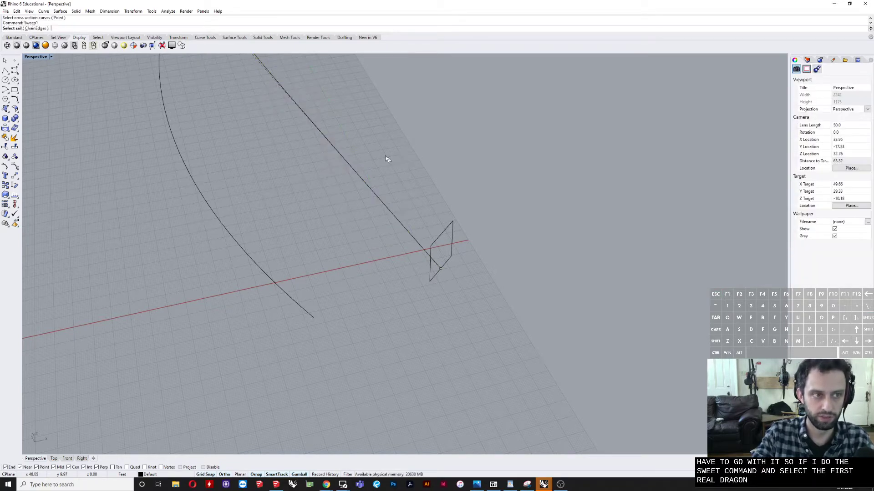
{"action": "left_click", "coordinate": [331, 157]}
{"action": "left_click", "coordinate": [443, 241]}
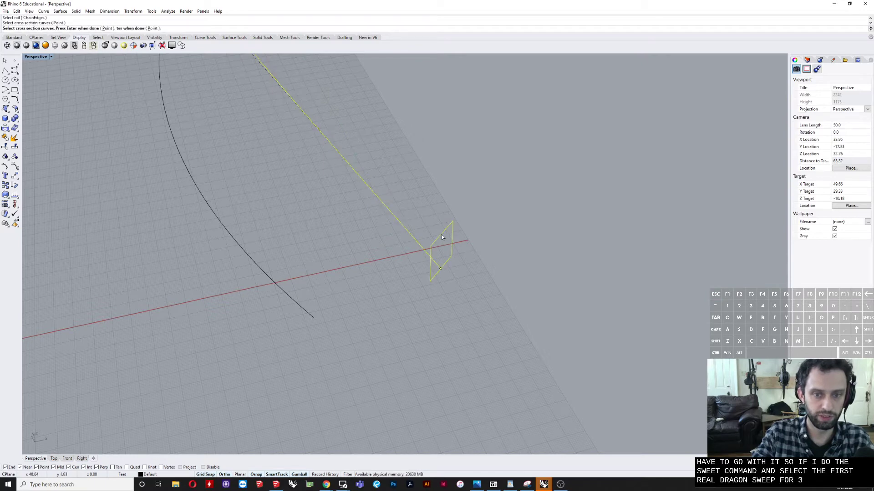
{"action": "right_click", "coordinate": [440, 237]}
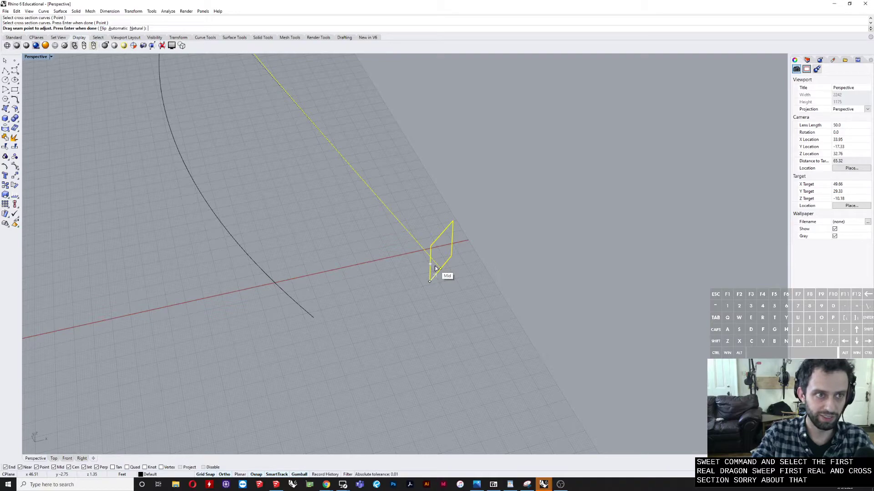
{"action": "key", "text": "Return"}
{"action": "scroll", "coordinate": [347, 209], "scroll_direction": "down", "scroll_amount": 10}
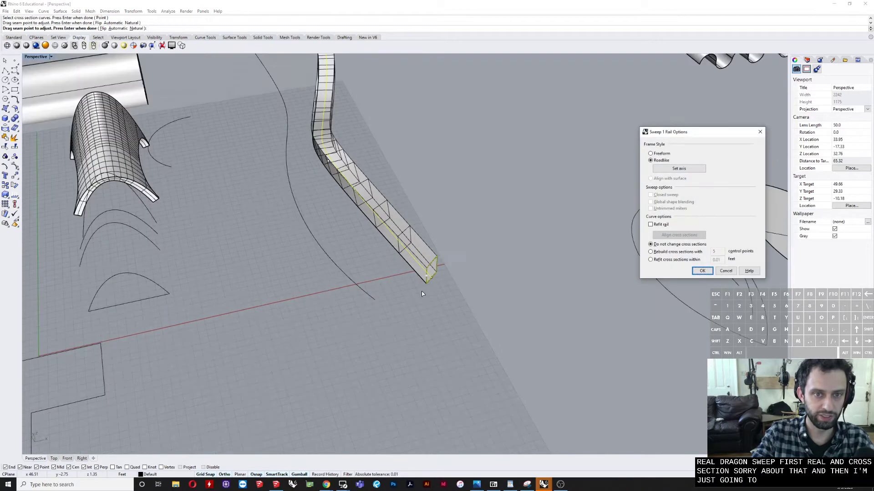
{"action": "scroll", "coordinate": [347, 210], "scroll_direction": "down", "scroll_amount": 2}
{"action": "scroll", "coordinate": [350, 200], "scroll_direction": "up", "scroll_amount": 6}
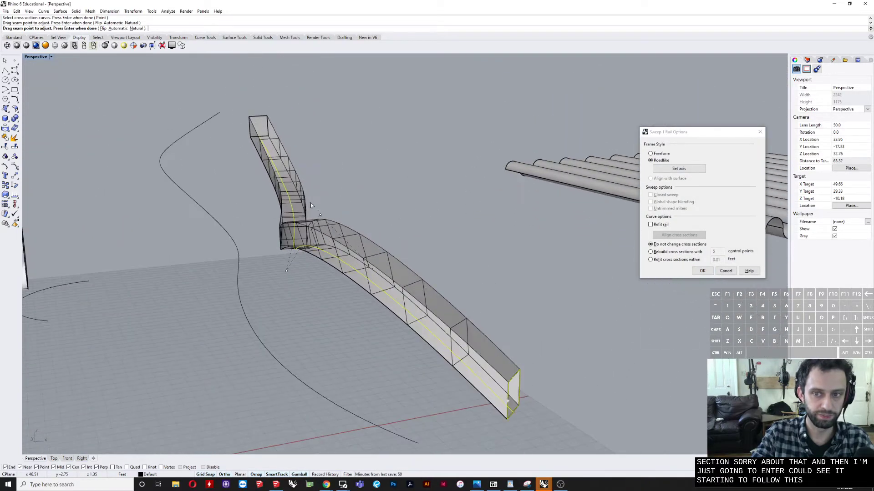
Step: Preview the sweep with the Freeform frame style and inspect how the rectangle twists along the rail
{"action": "left_click", "coordinate": [651, 154]}
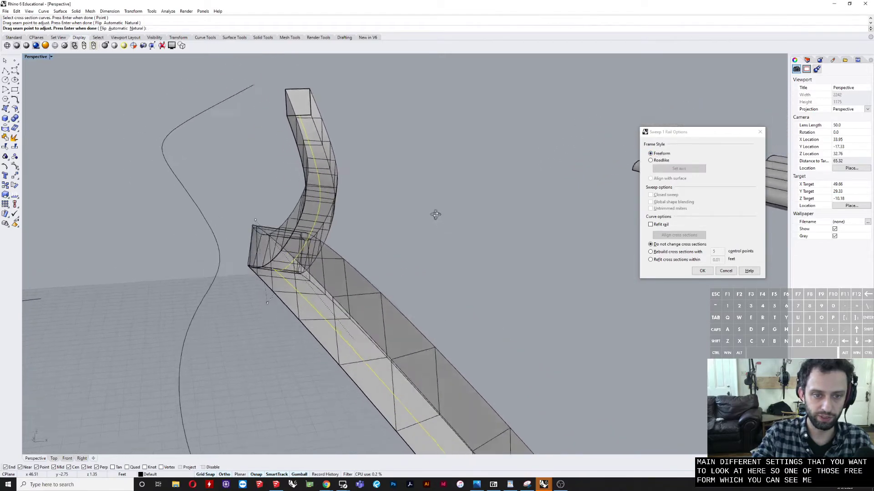
{"action": "mouse_move", "coordinate": [435, 215]}
{"action": "right_mouse_down"}
{"action": "mouse_move", "coordinate": [424, 211]}
{"action": "mouse_move", "coordinate": [429, 220]}
{"action": "right_mouse_up"}
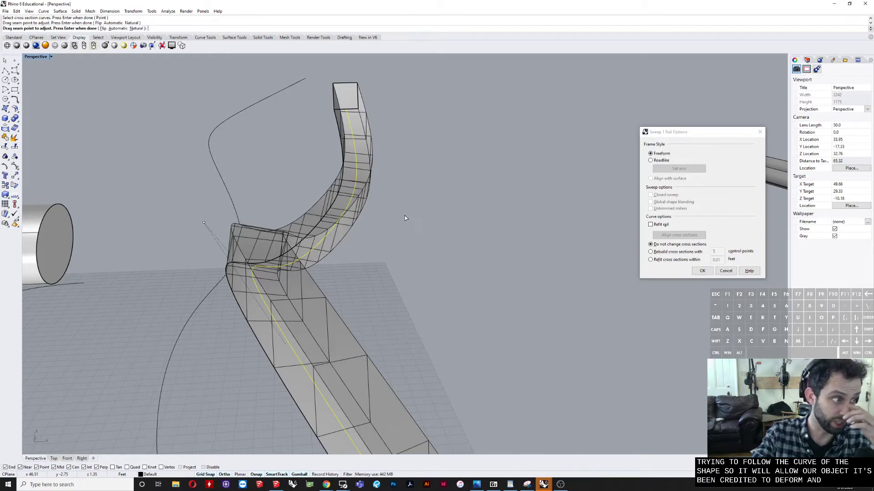
{"action": "right_click_drag", "start_coordinate": [342, 218], "coordinate": [467, 219]}
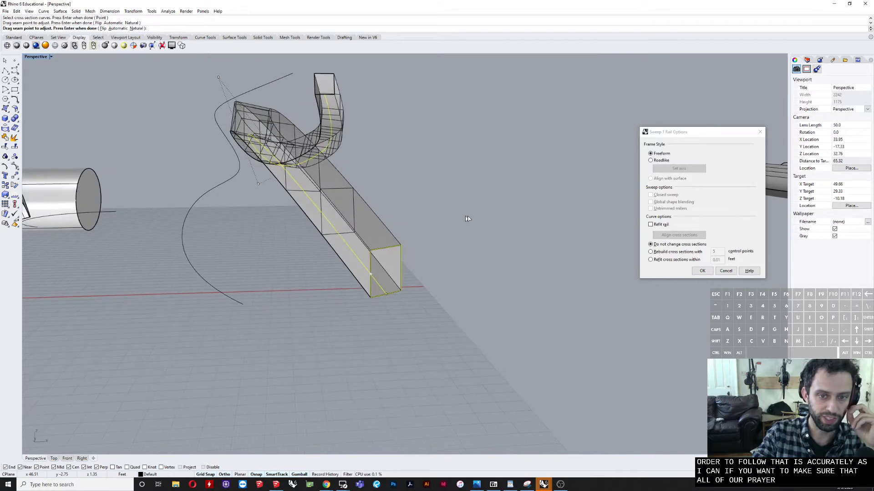
Step: Try the Roadlike frame style with its axis set along the rectangle's vertical edge, inspect the preview, and cancel the sweep
{"action": "left_click", "coordinate": [651, 161]}
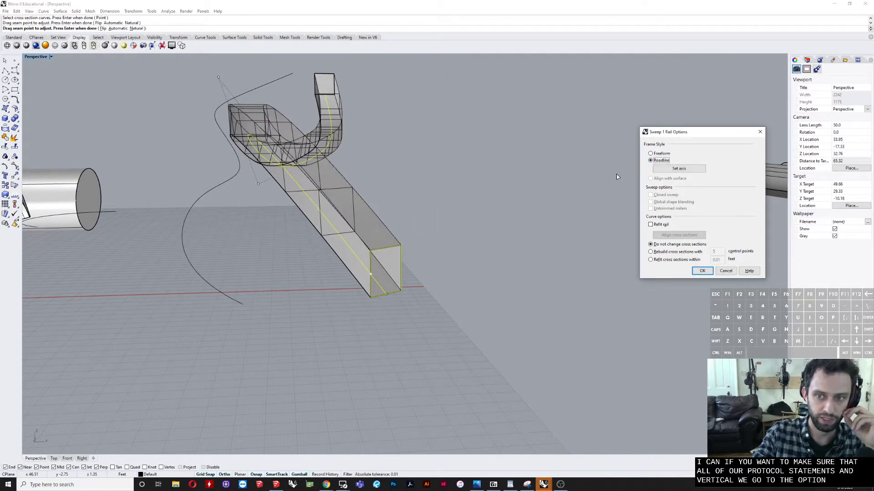
{"action": "left_click", "coordinate": [668, 170]}
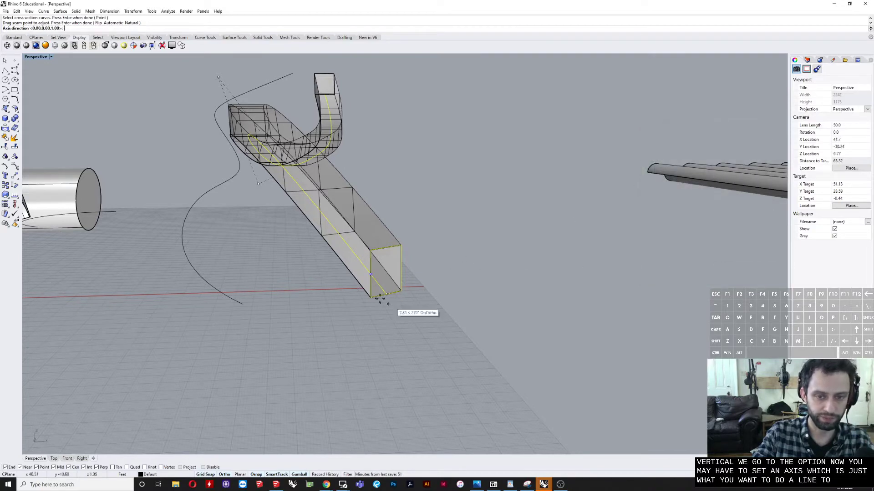
{"action": "left_click", "coordinate": [372, 299]}
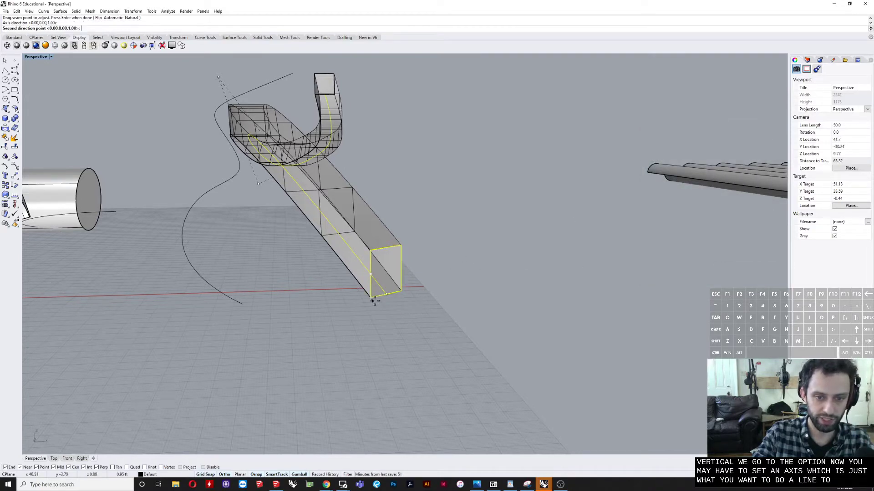
{"action": "left_click", "coordinate": [369, 257]}
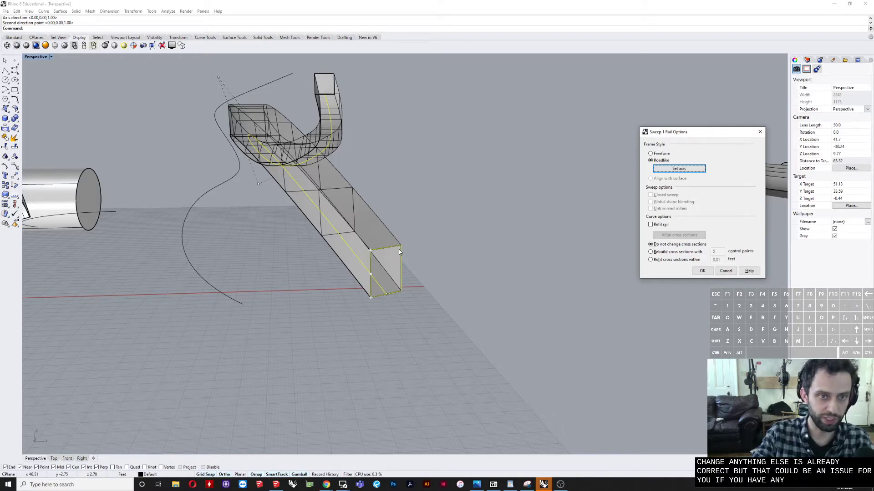
{"action": "right_click_drag", "start_coordinate": [398, 249], "coordinate": [587, 247]}
{"action": "left_click", "coordinate": [726, 270]}
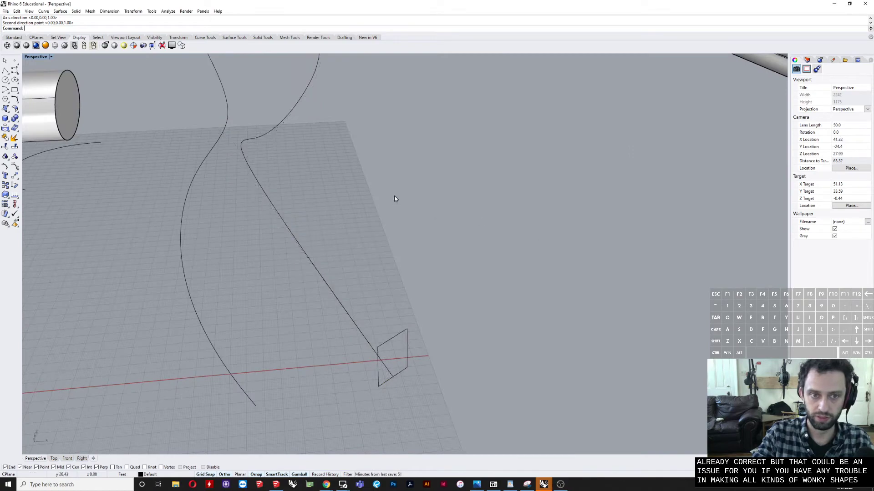
{"action": "scroll", "coordinate": [395, 196], "scroll_direction": "down", "scroll_amount": 10}
{"action": "mouse_move", "coordinate": [395, 196]}
{"action": "right_mouse_down"}
{"action": "mouse_move", "coordinate": [377, 186]}
{"action": "mouse_move", "coordinate": [401, 208]}
{"action": "right_mouse_up"}
{"action": "scroll", "coordinate": [400, 203], "scroll_direction": "down", "scroll_amount": 2}
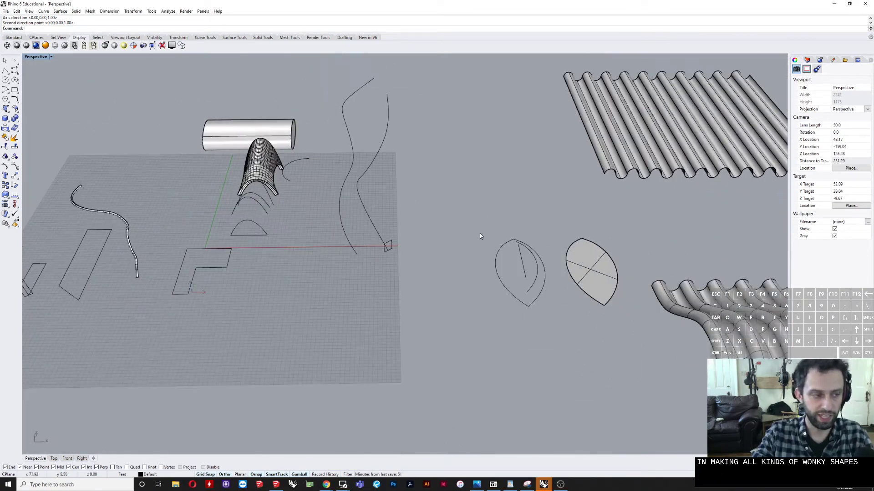
{"action": "right_click_drag", "start_coordinate": [500, 248], "coordinate": [416, 243], "text": "shift"}
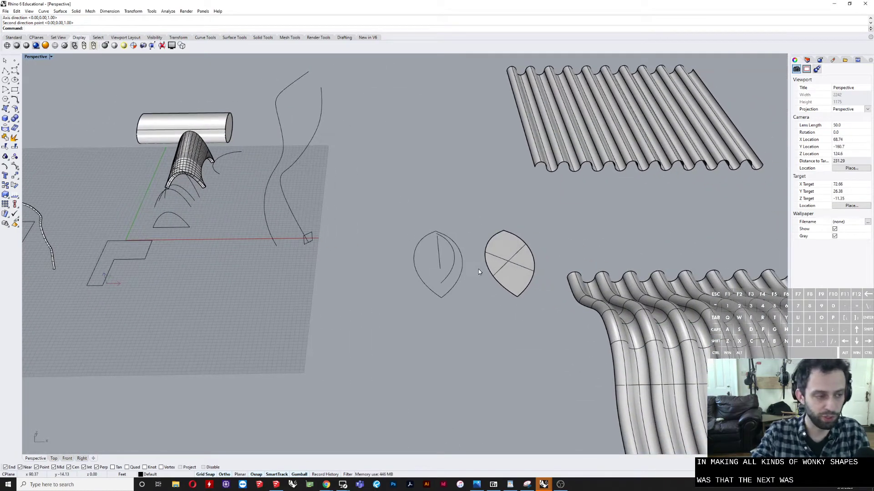
Step: Examine the teardrop plan outline, the straight ridgeline and the curved line above it beside the flat teardrop surface
{"action": "scroll", "coordinate": [493, 279], "scroll_direction": "up", "scroll_amount": 10}
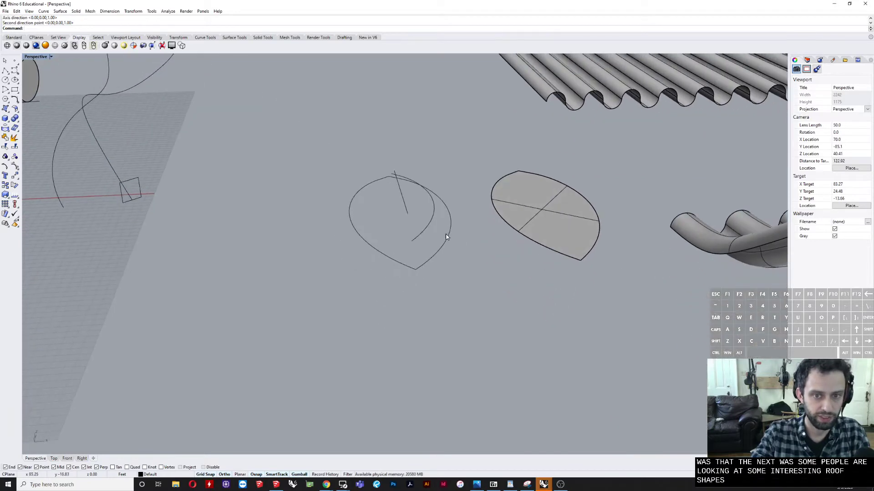
{"action": "mouse_move", "coordinate": [432, 190]}
{"action": "right_mouse_down"}
{"action": "mouse_move", "coordinate": [427, 195]}
{"action": "mouse_move", "coordinate": [448, 187]}
{"action": "mouse_move", "coordinate": [432, 194]}
{"action": "right_mouse_up"}
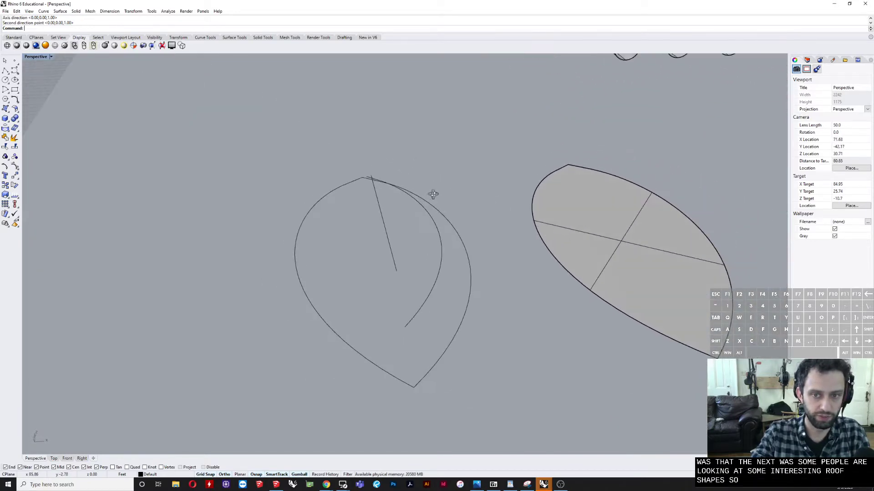
{"action": "left_click", "coordinate": [381, 231]}
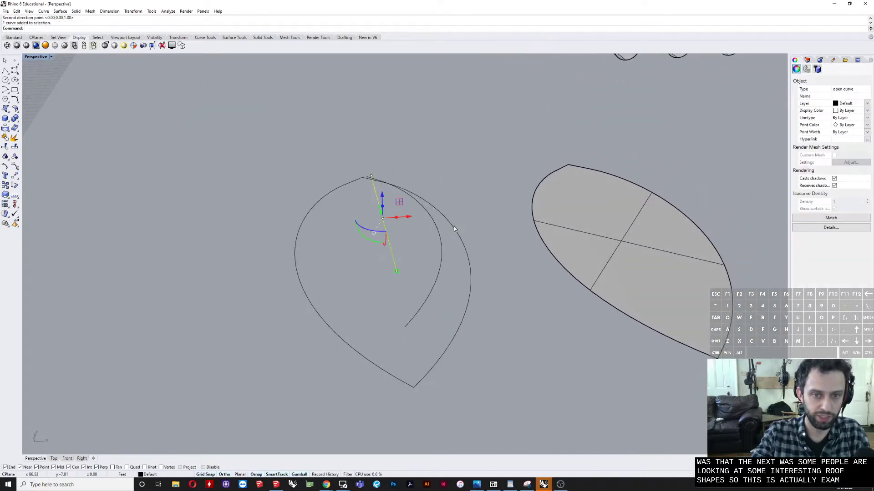
{"action": "left_click", "coordinate": [454, 229]}
{"action": "right_click_drag", "start_coordinate": [412, 254], "coordinate": [394, 259]}
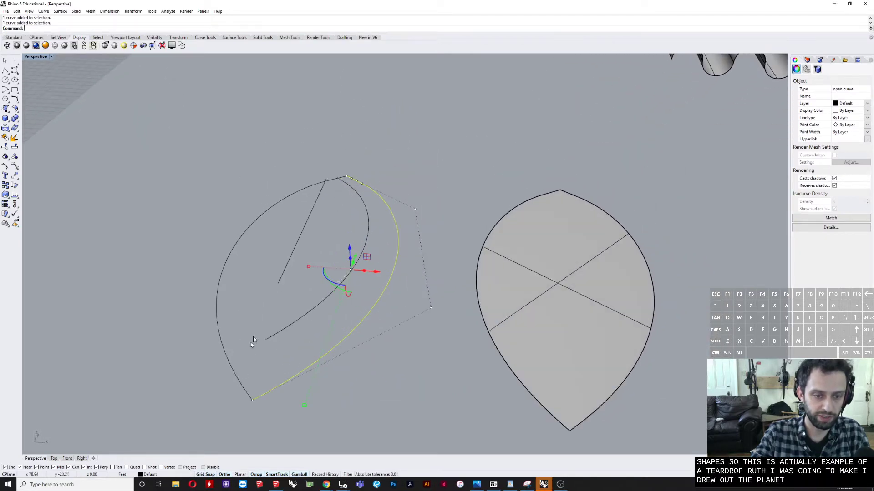
{"action": "left_click", "coordinate": [293, 258]}
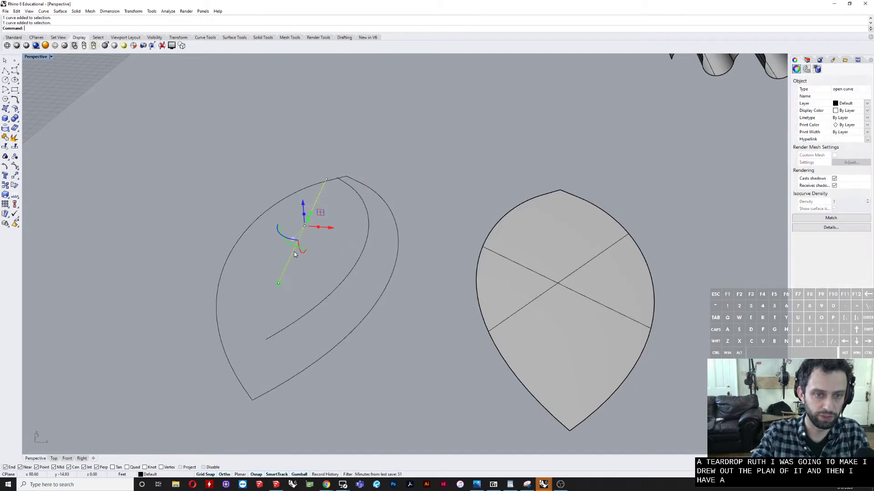
{"action": "right_click_drag", "start_coordinate": [294, 253], "coordinate": [333, 221]}
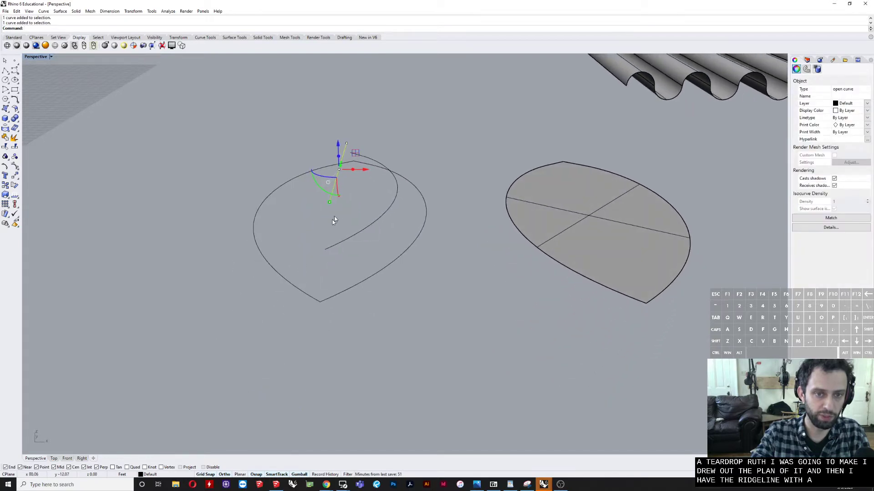
{"action": "left_click", "coordinate": [424, 223], "text": "shift"}
{"action": "right_click_drag", "start_coordinate": [392, 195], "coordinate": [403, 227]}
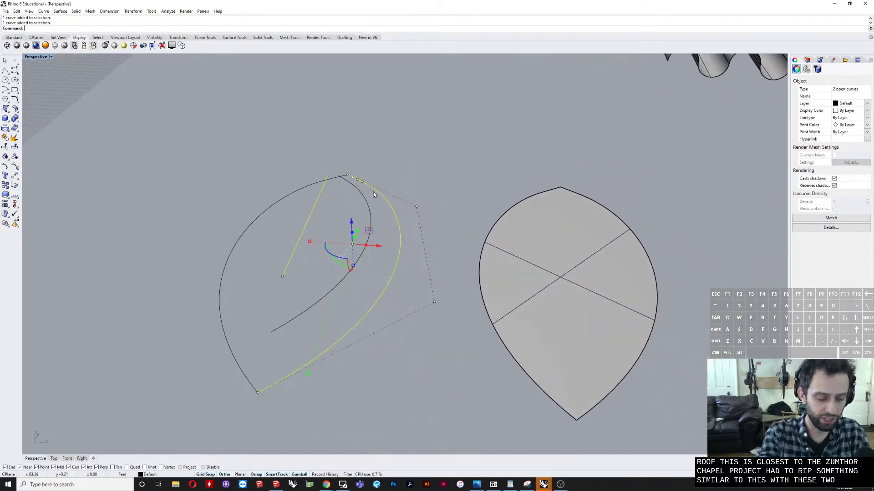
Step: Examine from a low side view how high the straight ridgeline sits relative to the teardrop outline
{"action": "type", "text": "Loft"}
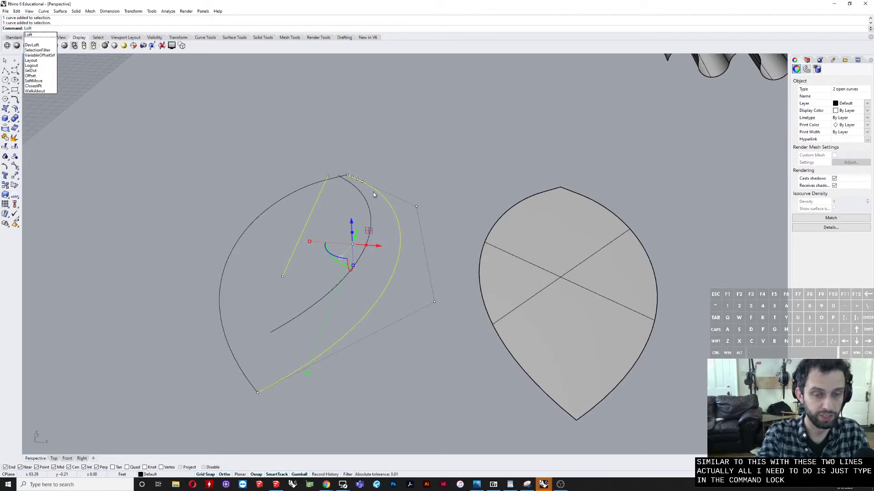
{"action": "right_click_drag", "start_coordinate": [371, 187], "coordinate": [298, 269]}
{"action": "right_click_drag", "start_coordinate": [298, 269], "coordinate": [343, 212], "text": "shift"}
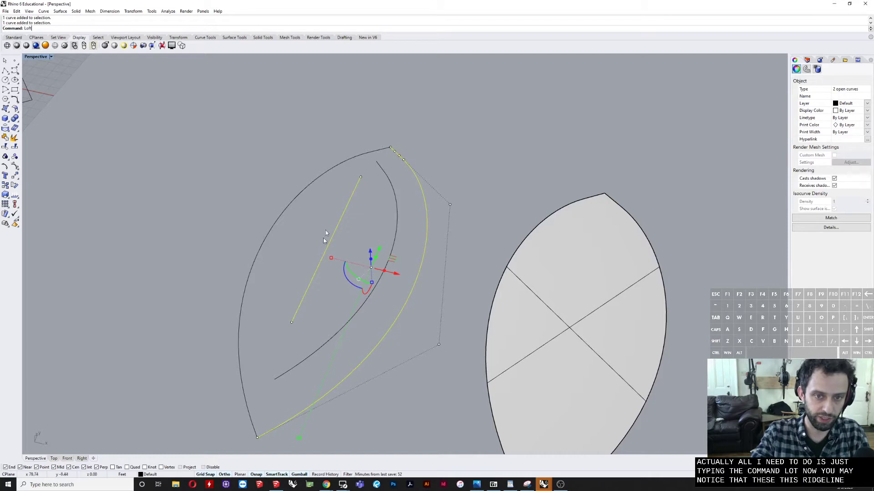
{"action": "left_click", "coordinate": [359, 221]}
{"action": "right_click_drag", "start_coordinate": [359, 221], "coordinate": [380, 182]}
{"action": "left_click", "coordinate": [395, 69]}
{"action": "right_click_drag", "start_coordinate": [396, 69], "coordinate": [377, 157]}
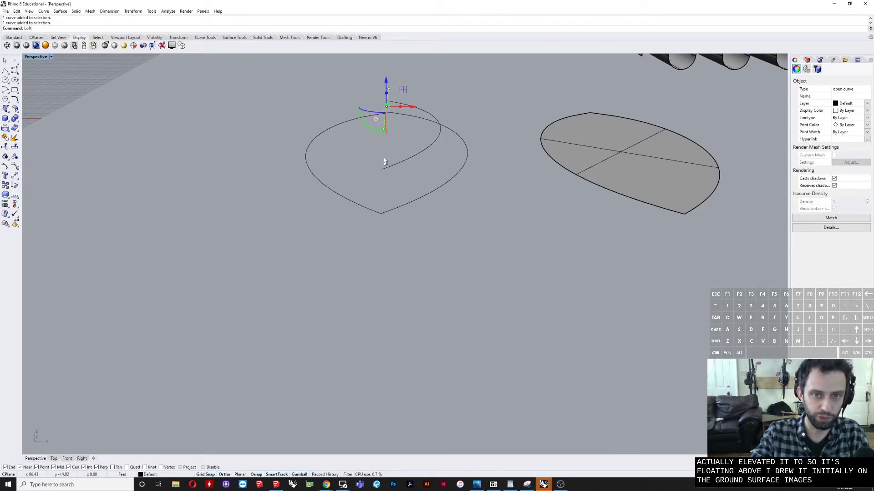
{"action": "mouse_move", "coordinate": [387, 81]}
{"action": "left_mouse_down"}
{"action": "mouse_move", "coordinate": [387, 65]}
{"action": "mouse_move", "coordinate": [387, 85]}
{"action": "left_mouse_up"}
{"action": "left_click", "coordinate": [415, 81]}
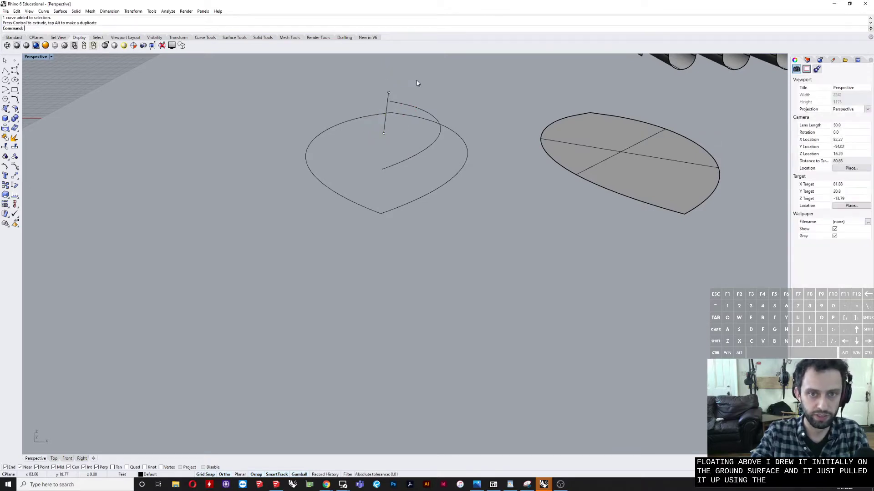
Step: Try a Normal-style loft between the straight ridgeline and one side of the teardrop outline, and undo it
{"action": "right_click_drag", "start_coordinate": [416, 80], "coordinate": [392, 97]}
{"action": "left_click", "coordinate": [331, 151]}
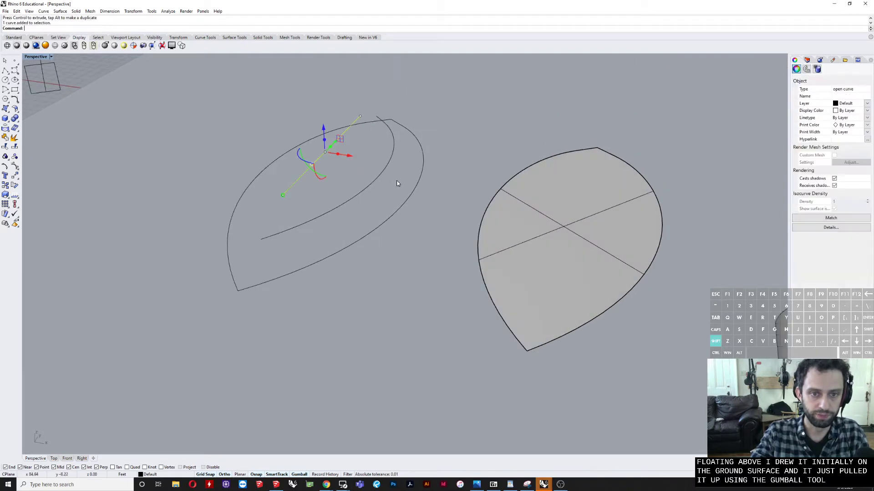
{"action": "left_click", "coordinate": [413, 194], "text": "shift"}
{"action": "right_click_drag", "start_coordinate": [413, 195], "coordinate": [379, 190]}
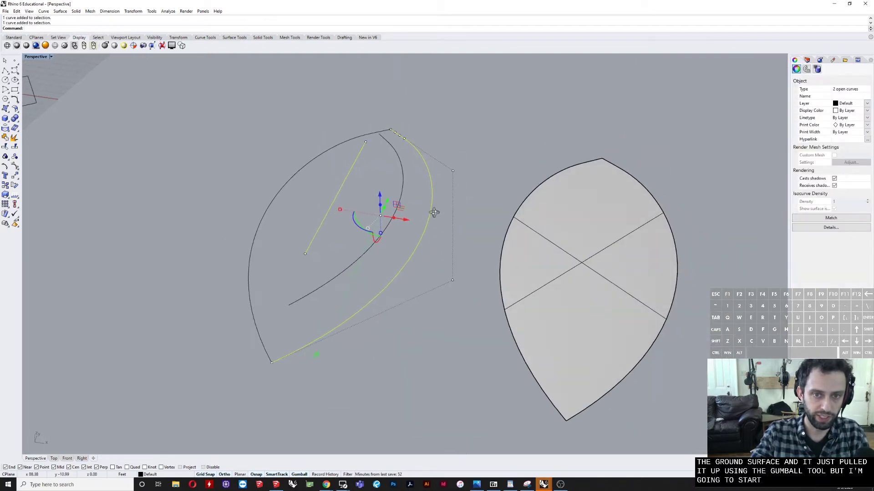
{"action": "type", "text": "l"}
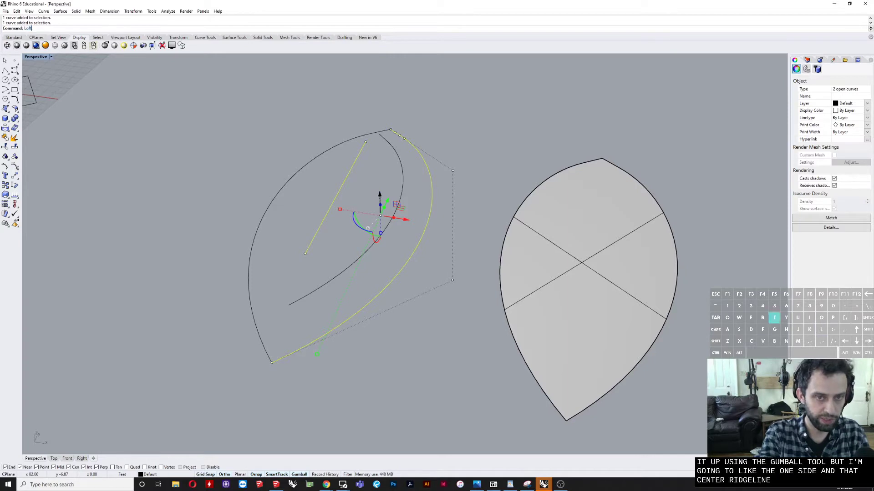
{"action": "type", "text": "oft"}
{"action": "key", "text": "Return"}
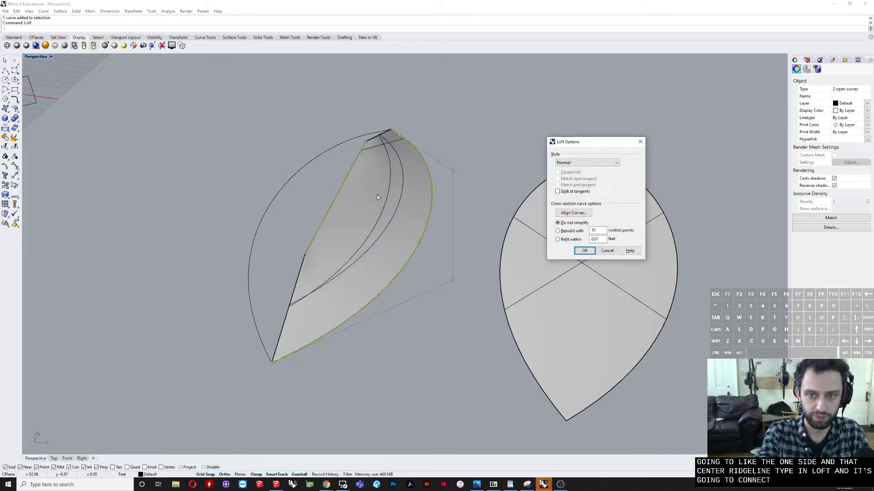
{"action": "key", "text": "Return"}
{"action": "right_click_drag", "start_coordinate": [378, 197], "coordinate": [377, 232]}
{"action": "key", "text": "ctrl+z"}
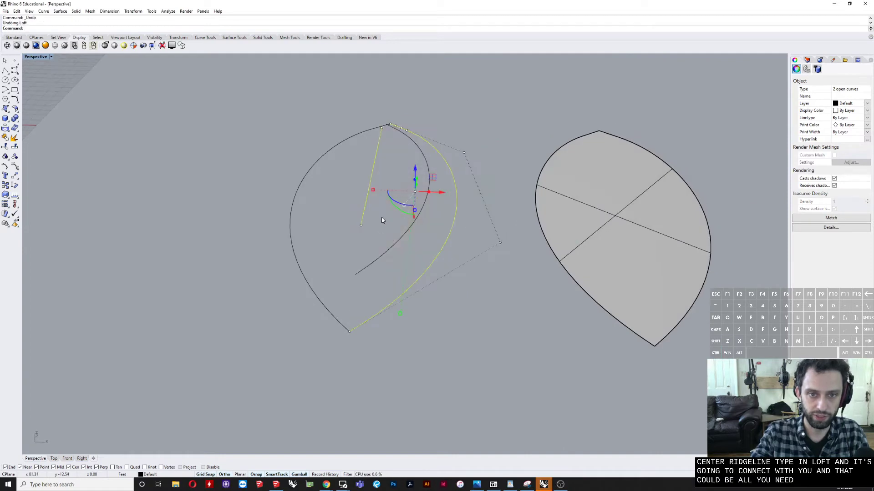
Step: Rerun the loft on the same two curves and compare the Straight sections, Uniform and Loose styles
{"action": "right_click", "coordinate": [382, 221]}
{"action": "left_click", "coordinate": [586, 164]}
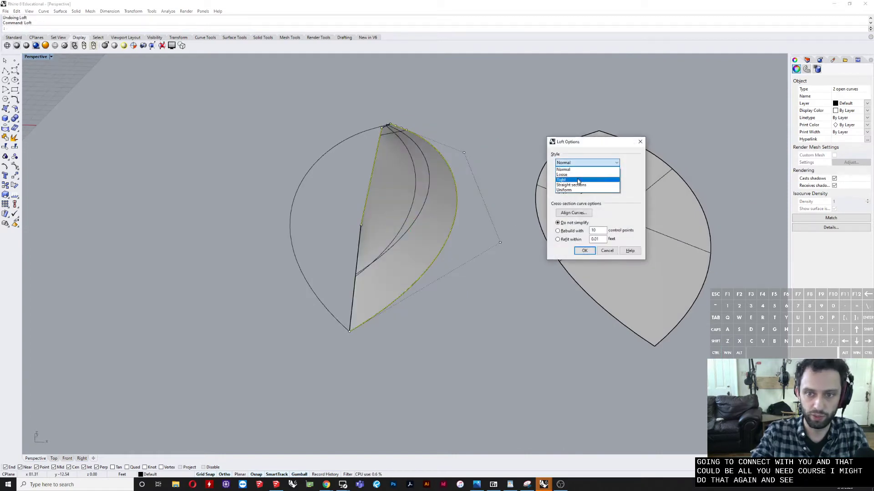
{"action": "left_click", "coordinate": [569, 185]}
{"action": "left_click", "coordinate": [570, 163]}
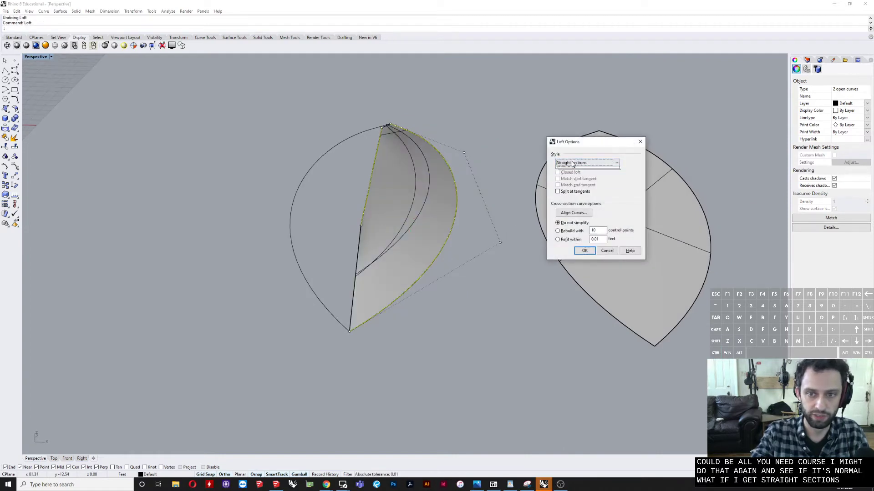
{"action": "left_click", "coordinate": [570, 194]}
{"action": "left_click", "coordinate": [570, 163]}
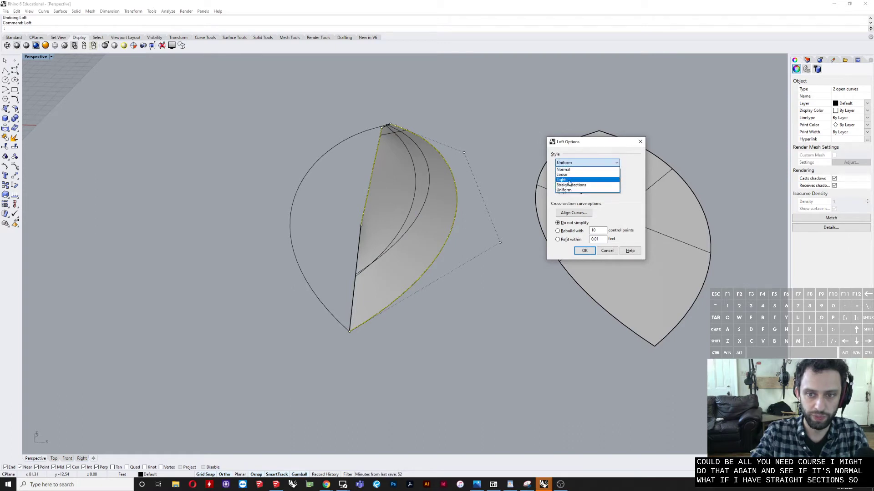
{"action": "left_click", "coordinate": [571, 181]}
{"action": "left_click", "coordinate": [571, 164]}
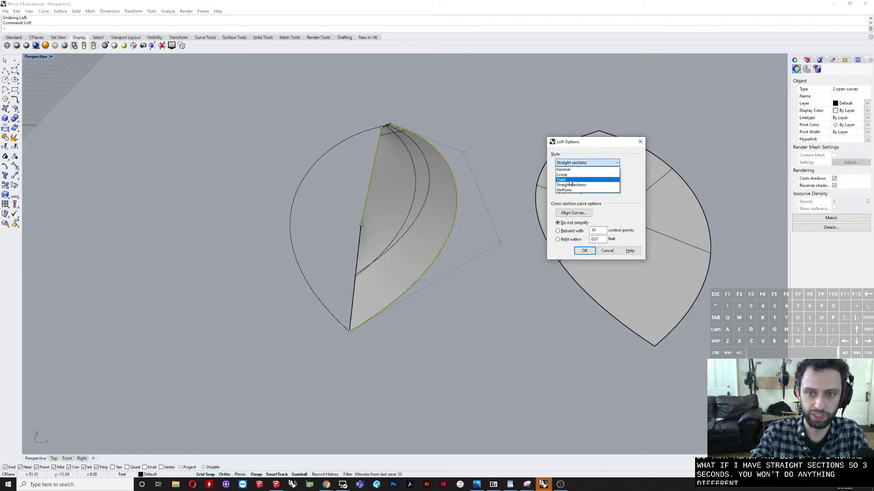
{"action": "left_click", "coordinate": [573, 180]}
{"action": "left_click", "coordinate": [572, 164]}
{"action": "left_click", "coordinate": [569, 174]}
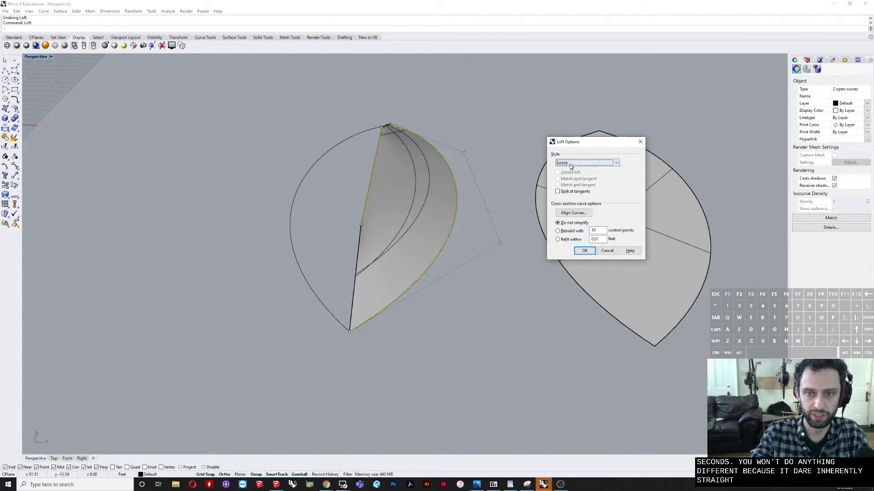
Step: Set the loft style to Normal and create the roof surface from the ridgeline to the outline's side
{"action": "left_click", "coordinate": [571, 163]}
{"action": "left_click", "coordinate": [569, 168]}
{"action": "right_click_drag", "start_coordinate": [456, 259], "coordinate": [487, 259]}
{"action": "left_click", "coordinate": [583, 251]}
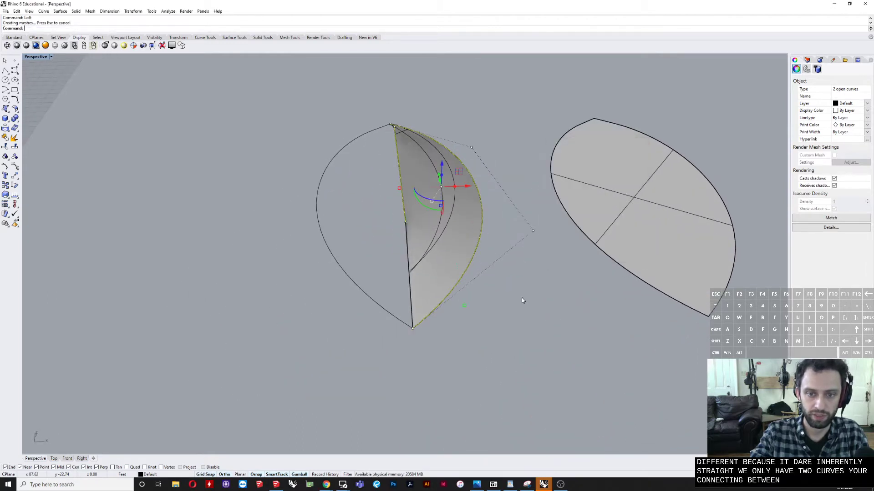
{"action": "left_click", "coordinate": [522, 297]}
Step: Mirror a copy of the lofted surface across the teardrop's central axis, starting from its near tip
{"action": "left_click", "coordinate": [445, 281]}
{"action": "type", "text": "mirror"}
{"action": "key", "text": "Return"}
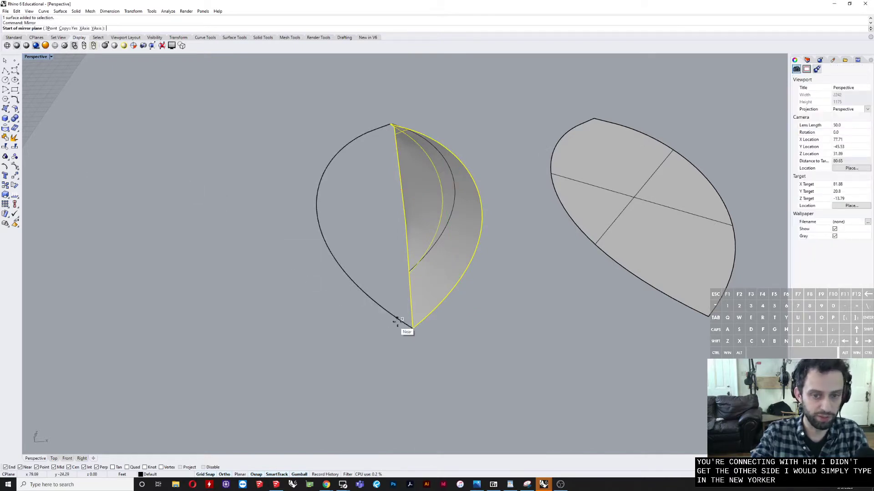
{"action": "left_click", "coordinate": [412, 331]}
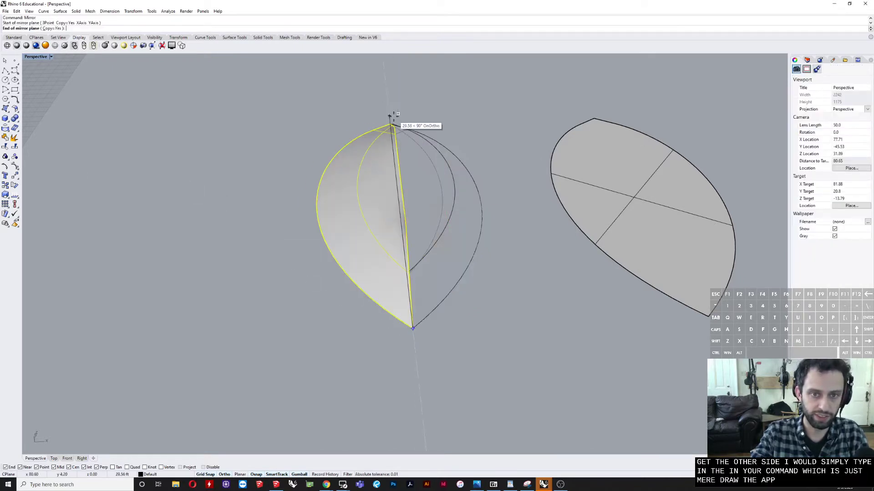
{"action": "scroll", "coordinate": [386, 106], "scroll_direction": "up", "scroll_amount": 2}
{"action": "right_click_drag", "start_coordinate": [387, 105], "coordinate": [382, 149]}
{"action": "left_click", "coordinate": [382, 150]}
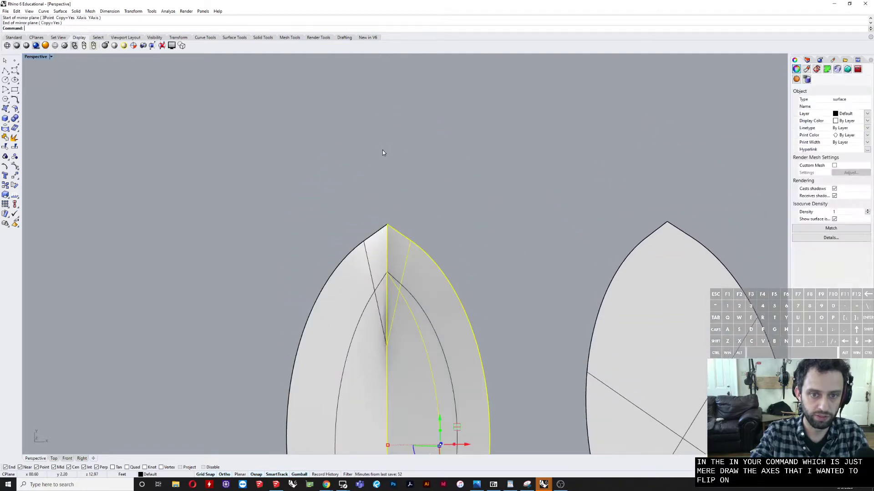
{"action": "left_click", "coordinate": [384, 150]}
Step: Inspect the two mirrored roof halves and join them into one polysurface
{"action": "right_click_drag", "start_coordinate": [409, 292], "coordinate": [402, 202]}
{"action": "left_click", "coordinate": [390, 123]}
{"action": "left_click", "coordinate": [326, 136], "text": "shift"}
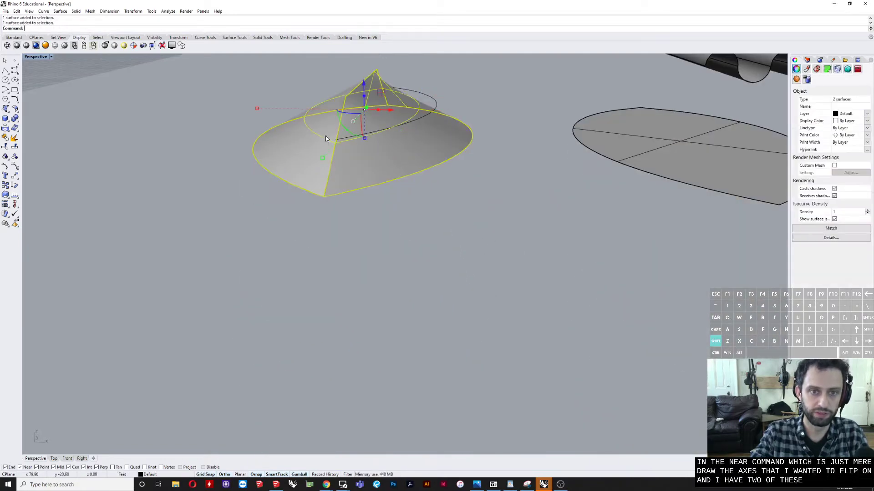
{"action": "right_click_drag", "start_coordinate": [326, 136], "coordinate": [285, 200]}
{"action": "left_click", "coordinate": [428, 184]}
{"action": "right_click_drag", "start_coordinate": [337, 164], "coordinate": [331, 168]}
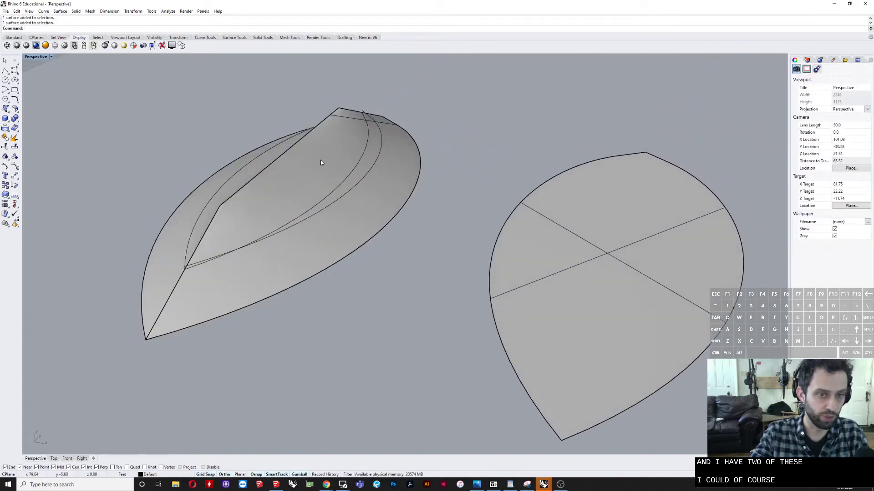
{"action": "left_click", "coordinate": [321, 162]}
{"action": "left_click", "coordinate": [195, 236], "text": "shift"}
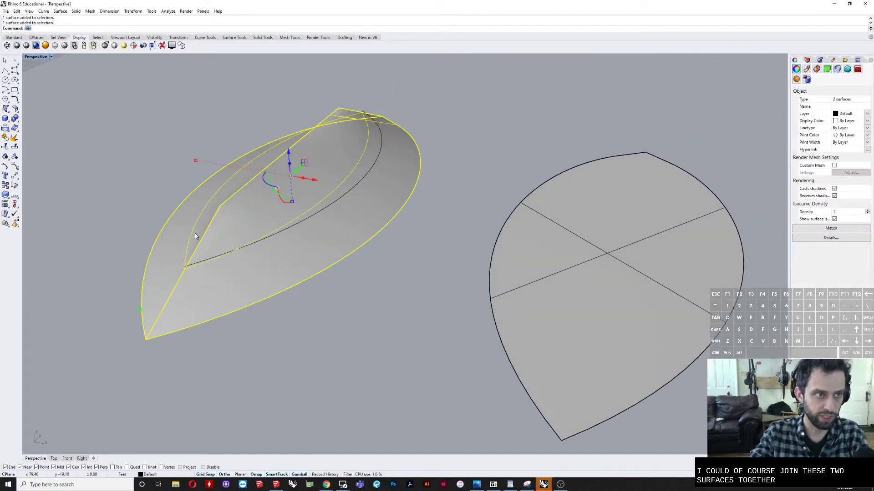
{"action": "key", "text": "Return"}
Step: Try offsetting the joined roof outward by 1 as a solid with all directions flipped, inspect it, and undo the offset
{"action": "left_click", "coordinate": [194, 278]}
{"action": "right_click_drag", "start_coordinate": [194, 278], "coordinate": [213, 301]}
{"action": "type", "text": "OffsetSrf"}
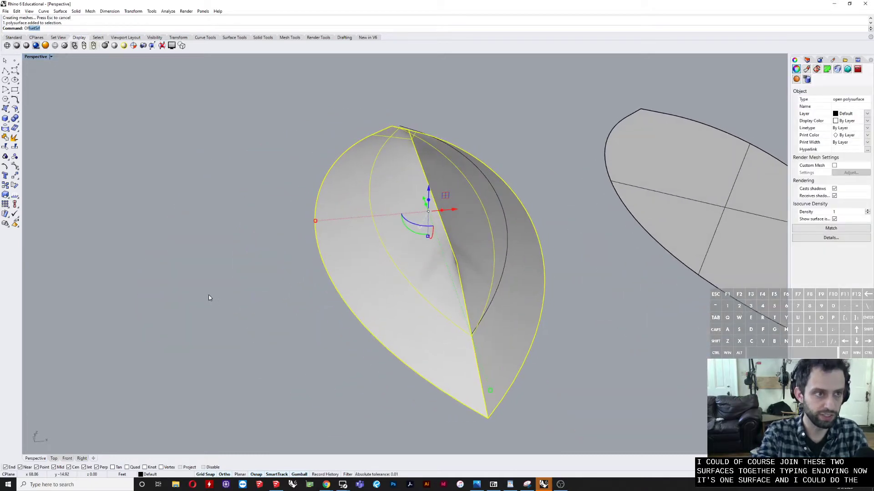
{"action": "key", "text": "Return"}
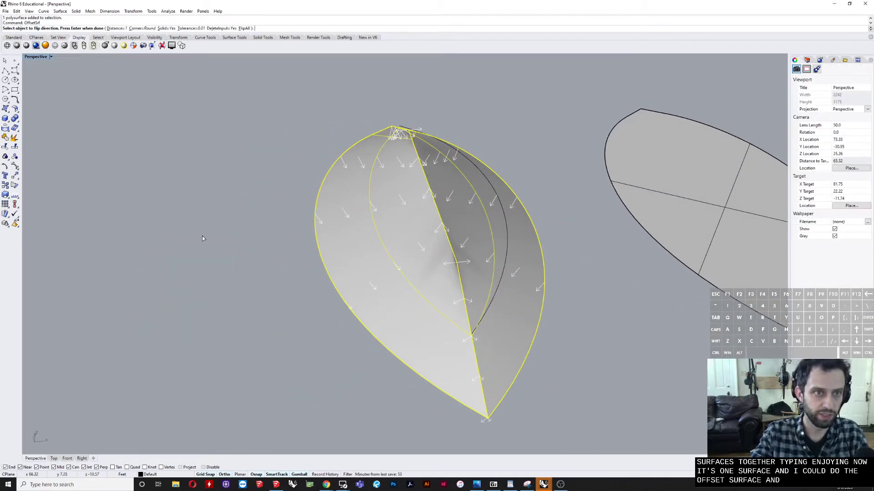
{"action": "left_click", "coordinate": [244, 28]}
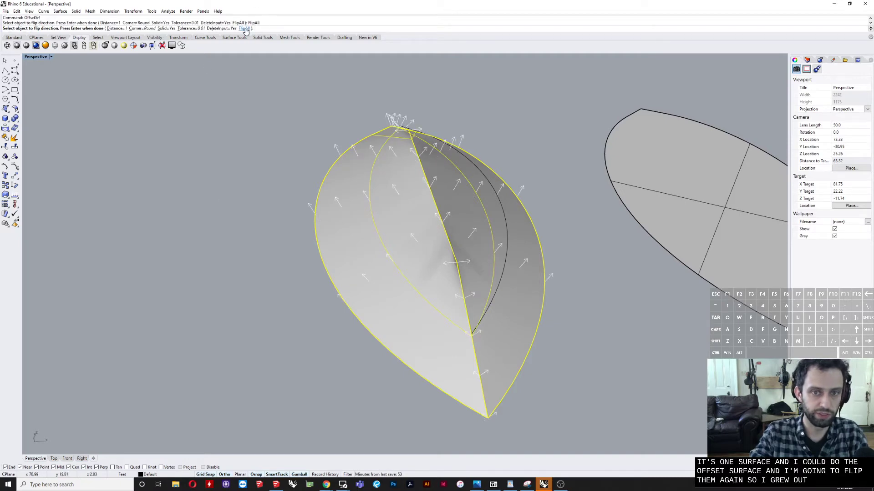
{"action": "key", "text": "Return"}
{"action": "left_click", "coordinate": [272, 206]}
{"action": "right_click_drag", "start_coordinate": [273, 208], "coordinate": [454, 269]}
{"action": "key", "text": "ctrl+z"}
Step: Try offsetting the joined roof by 1 as a solid in the unflipped direction, and undo the offset
{"action": "left_click", "coordinate": [554, 301]}
{"action": "left_click", "coordinate": [453, 210]}
{"action": "key", "text": "Return"}
{"action": "key", "text": "Return"}
{"action": "key", "text": "Escape"}
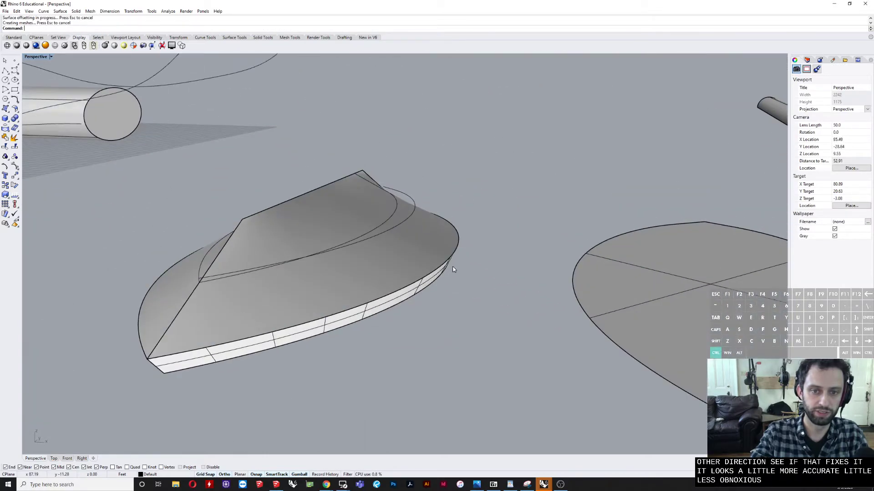
{"action": "key", "text": "ctrl+z"}
{"action": "right_click_drag", "start_coordinate": [428, 207], "coordinate": [486, 204]}
{"action": "key", "text": "Escape"}
{"action": "scroll", "coordinate": [416, 212], "scroll_direction": "down", "scroll_amount": 5}
{"action": "key", "text": "Return"}
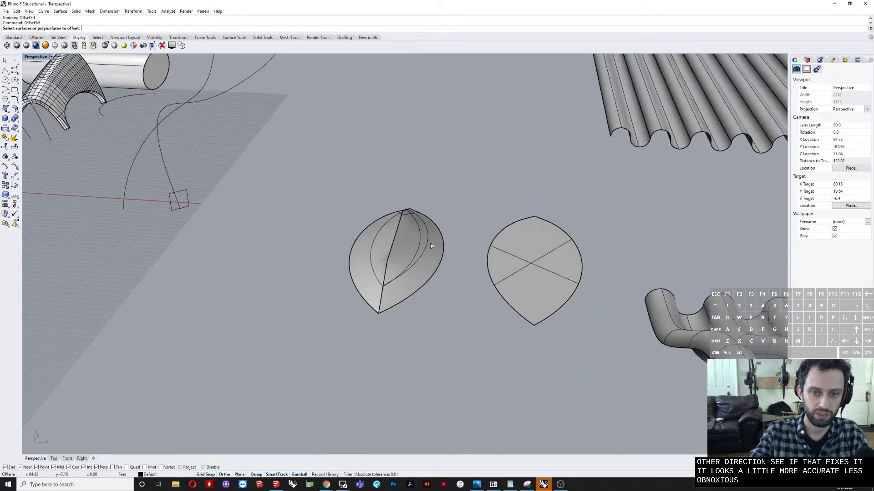
{"action": "left_click", "coordinate": [419, 238]}
{"action": "scroll", "coordinate": [408, 241], "scroll_direction": "up", "scroll_amount": 7}
{"action": "mouse_move", "coordinate": [409, 242]}
{"action": "right_mouse_down"}
{"action": "mouse_move", "coordinate": [400, 253]}
{"action": "mouse_move", "coordinate": [401, 244]}
{"action": "right_mouse_up"}
{"action": "key", "text": "Escape"}
Step: Delete the joined teardrop roof polysurface, keeping its construction curves
{"action": "left_click", "coordinate": [415, 238]}
{"action": "key", "text": "Delete"}
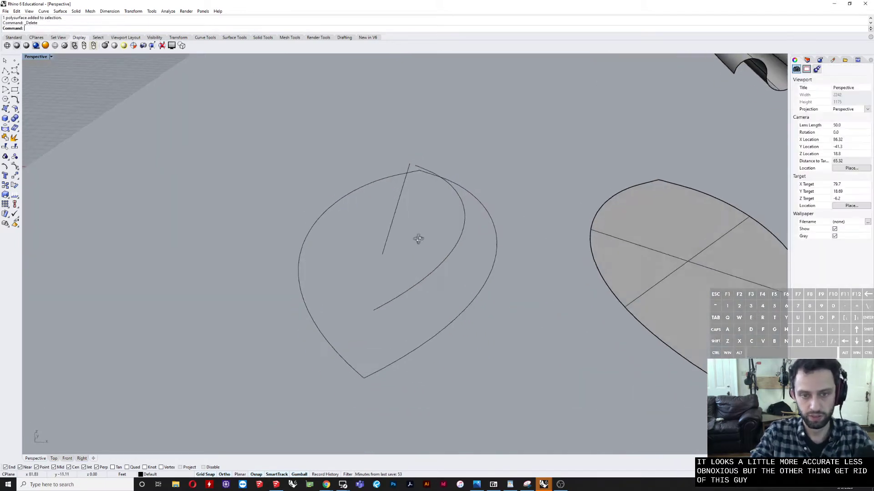
Step: Delete the intermediate curve between the teardrop's base outline and the ridge line
{"action": "left_click", "coordinate": [459, 242]}
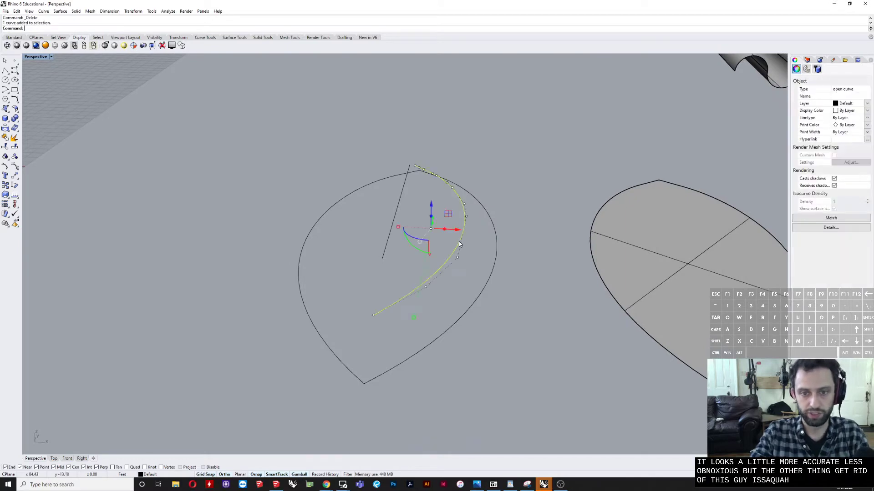
{"action": "left_click", "coordinate": [400, 203]}
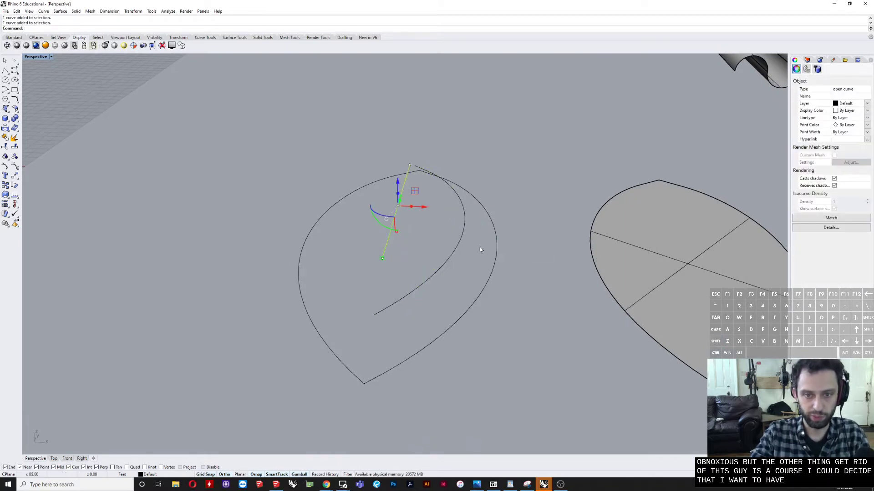
{"action": "left_click", "coordinate": [423, 288]}
{"action": "key", "text": "Delete"}
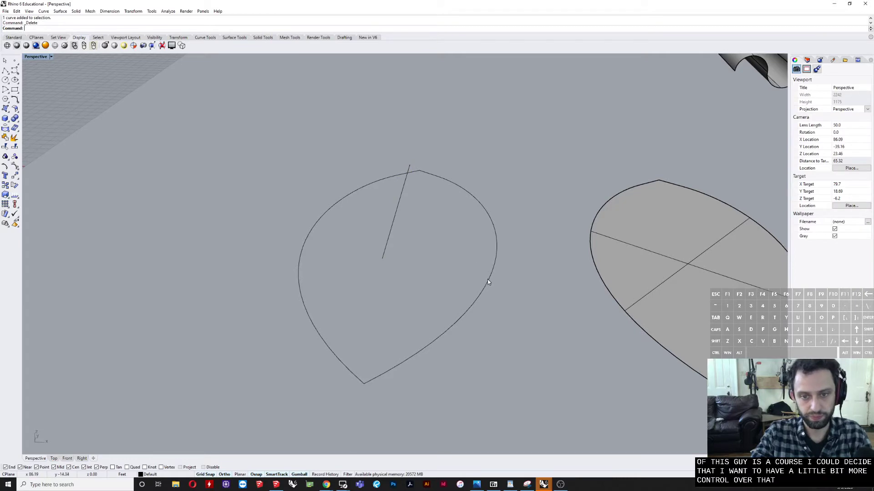
Step: Create two tween curves between one half of the teardrop outline and the ridge line, using TweenCurves with Number=2
{"action": "left_click", "coordinate": [488, 279], "text": "shift"}
{"action": "left_click", "coordinate": [396, 224], "text": "shift"}
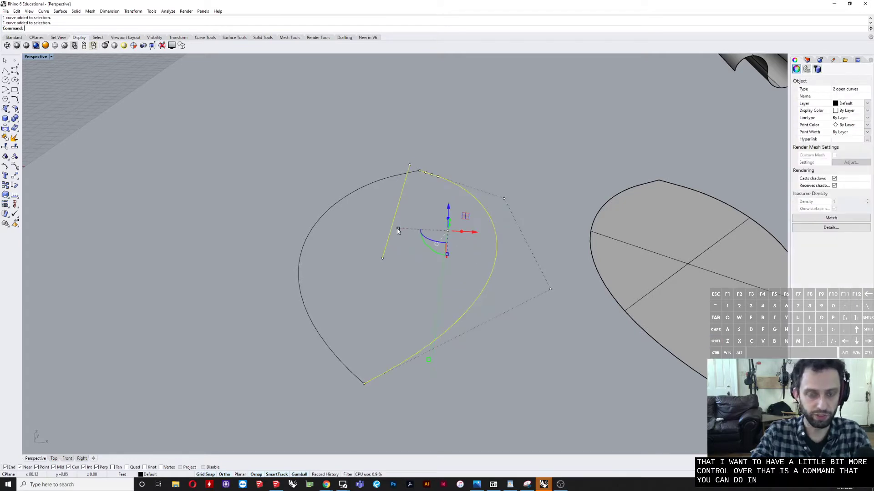
{"action": "type", "text": "tw"}
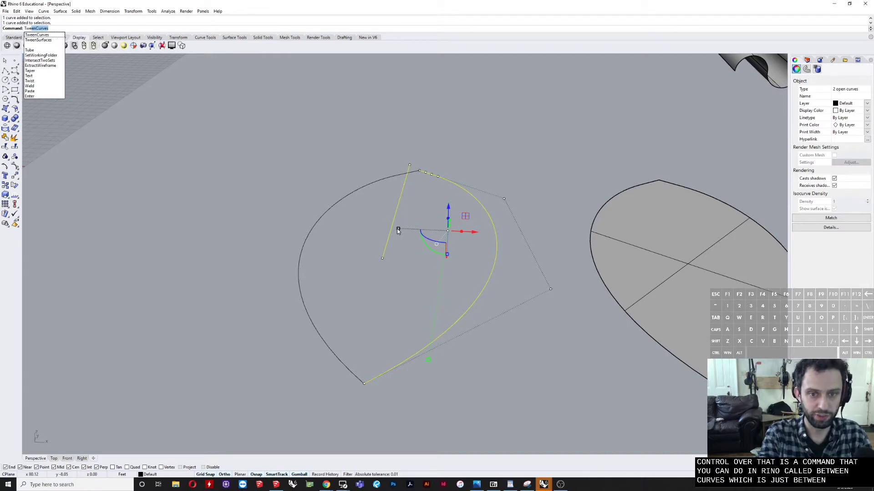
{"action": "key", "text": "Return"}
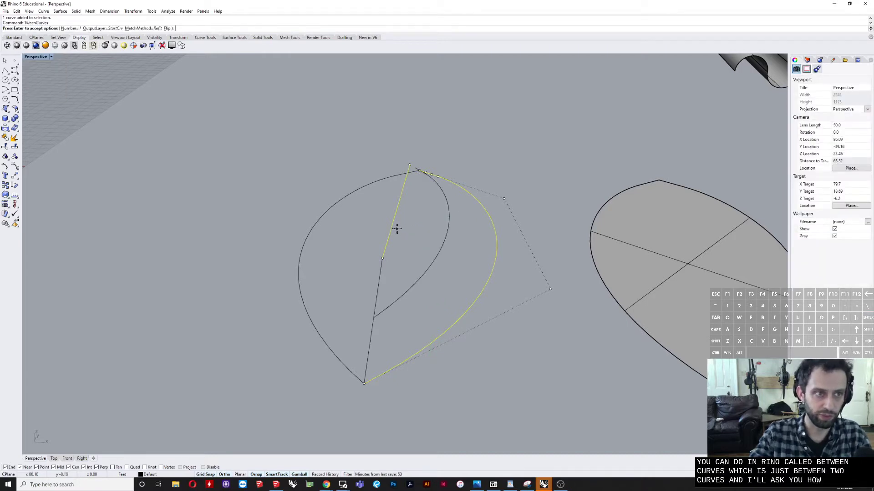
{"action": "type", "text": "2"}
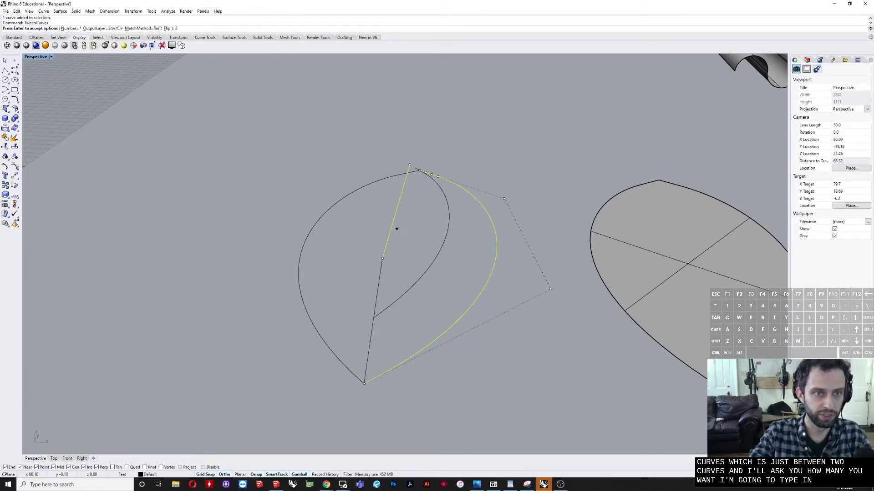
{"action": "key", "text": "Return"}
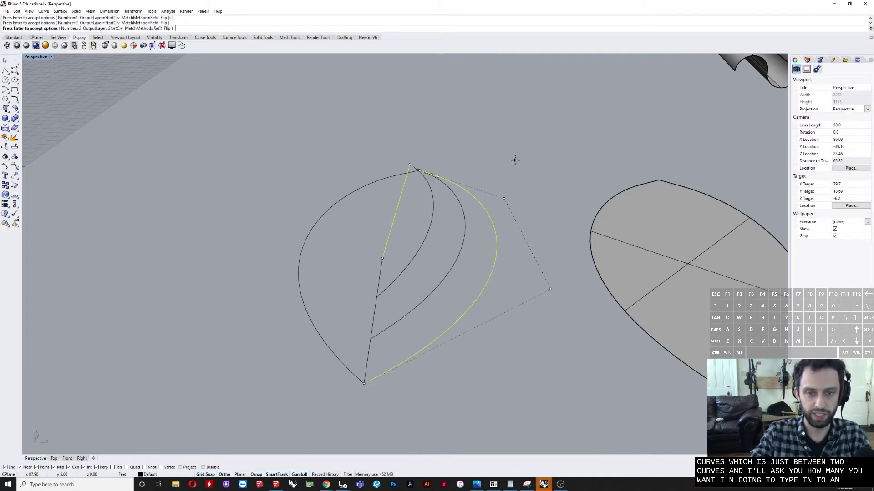
{"action": "right_click_drag", "start_coordinate": [514, 159], "coordinate": [349, 250]}
{"action": "key", "text": "Return"}
{"action": "key", "text": "Escape"}
Step: Widen the lower tween curve horizontally with Scale1D from its upper end point by a factor of about 1.42
{"action": "left_click", "coordinate": [439, 294]}
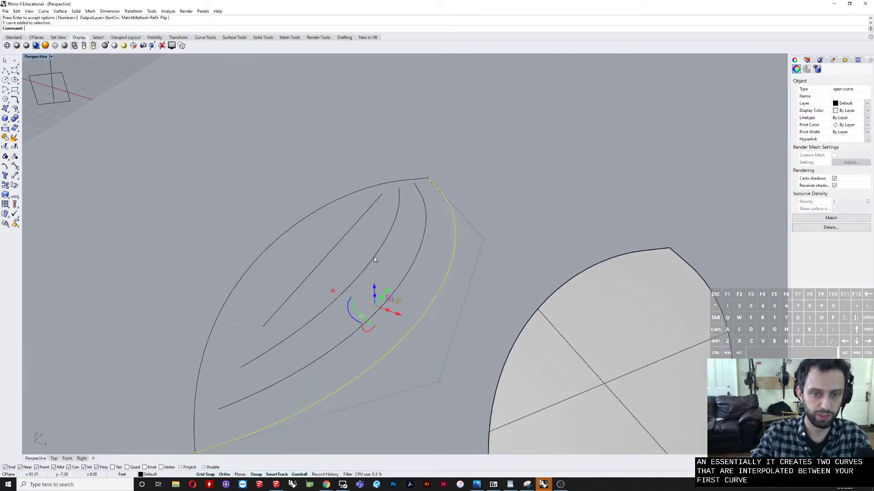
{"action": "left_click", "coordinate": [354, 231]}
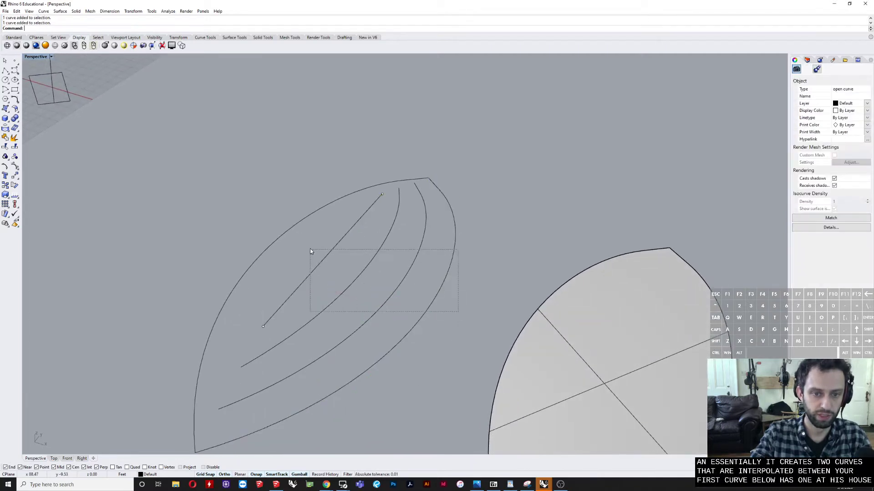
{"action": "left_click_drag", "start_coordinate": [310, 249], "coordinate": [311, 251]}
{"action": "right_click_drag", "start_coordinate": [311, 250], "coordinate": [415, 289]}
{"action": "left_click", "coordinate": [413, 289]}
{"action": "left_click", "coordinate": [401, 280]}
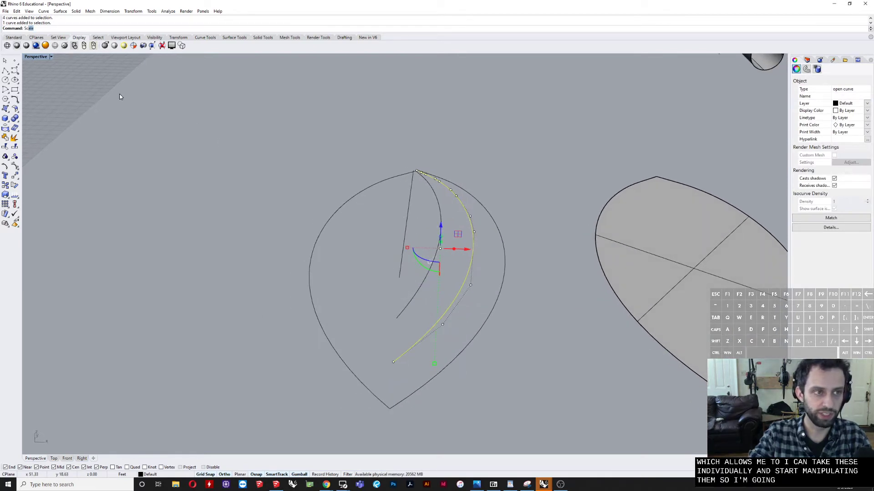
{"action": "key", "text": "Down"}
{"action": "key", "text": "Return"}
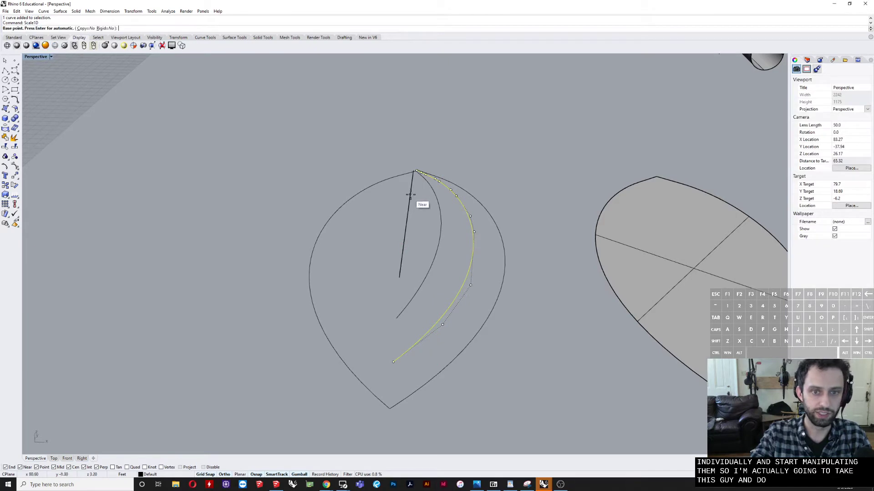
{"action": "right_click_drag", "start_coordinate": [416, 171], "coordinate": [427, 179]}
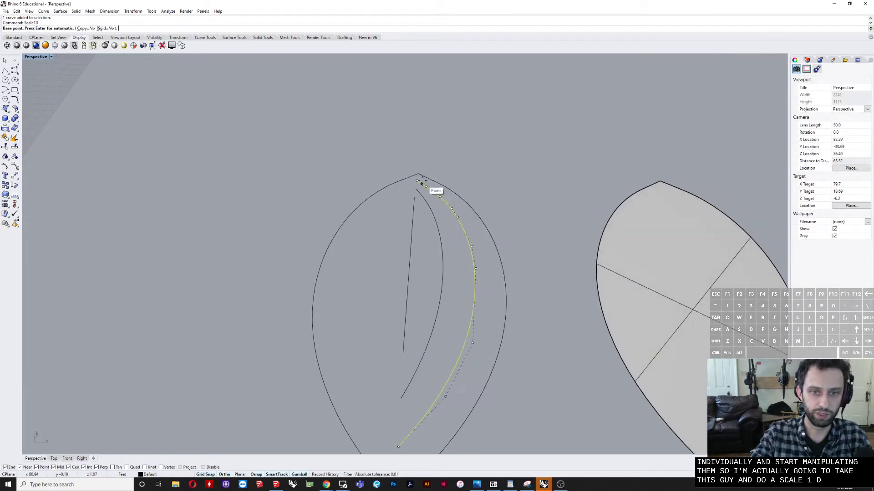
{"action": "left_click", "coordinate": [417, 181]}
{"action": "left_click", "coordinate": [483, 183]}
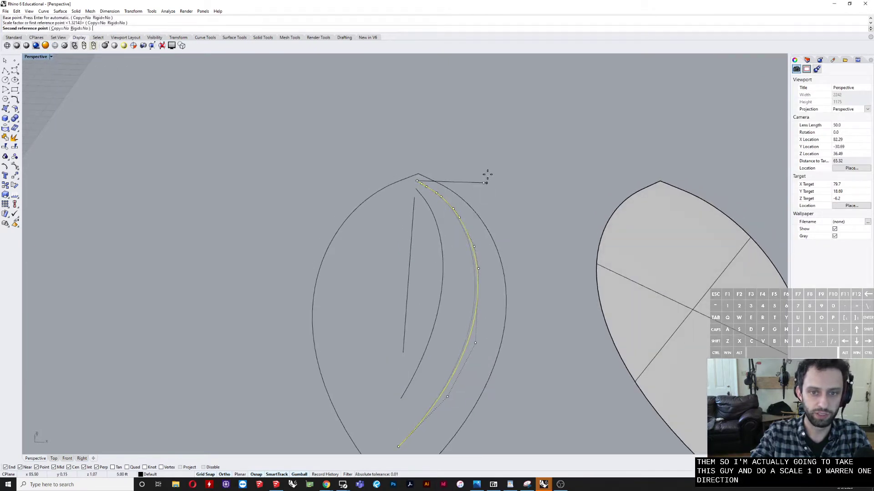
{"action": "left_click", "coordinate": [512, 177]}
{"action": "right_click_drag", "start_coordinate": [520, 211], "coordinate": [501, 194]}
Step: Widen the upper tween curve horizontally with Scale1D from the end point near the teardrop's rounded end
{"action": "key", "text": "Escape"}
{"action": "left_click", "coordinate": [429, 184]}
{"action": "key", "text": "space"}
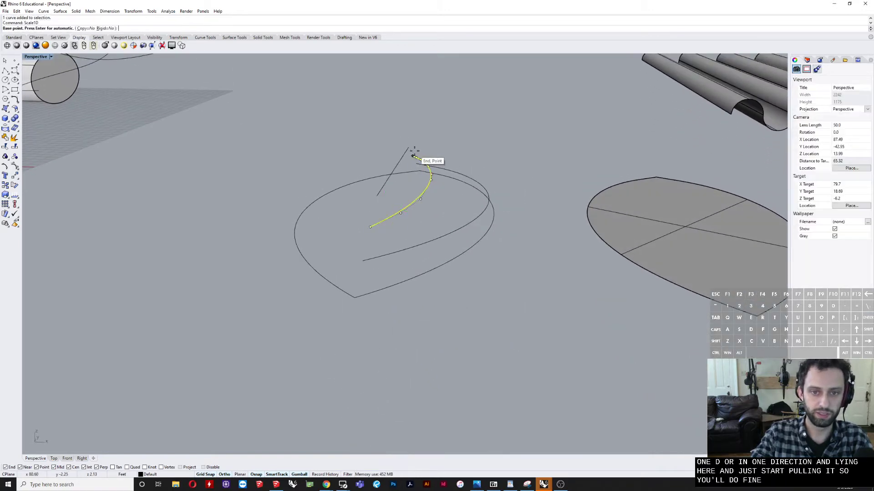
{"action": "scroll", "coordinate": [414, 153], "scroll_direction": "up", "scroll_amount": 10}
{"action": "left_click", "coordinate": [411, 168]}
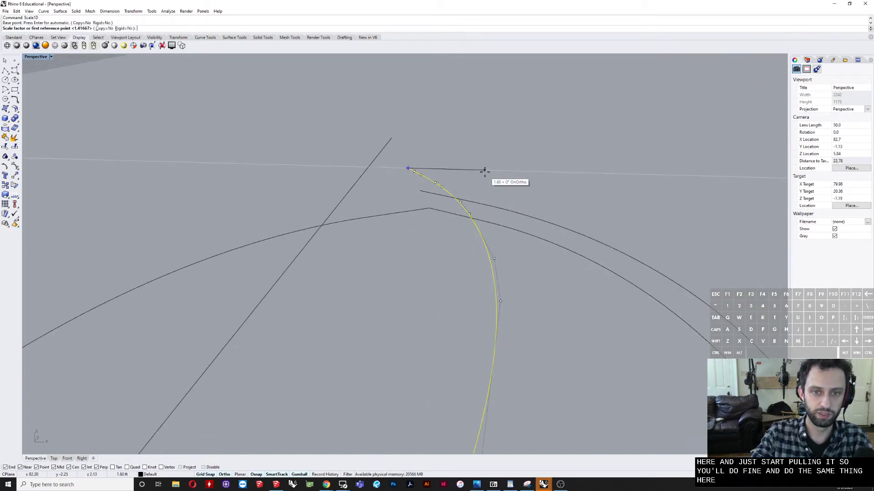
{"action": "left_click", "coordinate": [484, 171]}
{"action": "scroll", "coordinate": [483, 173], "scroll_direction": "down", "scroll_amount": 5}
{"action": "left_click", "coordinate": [528, 171]}
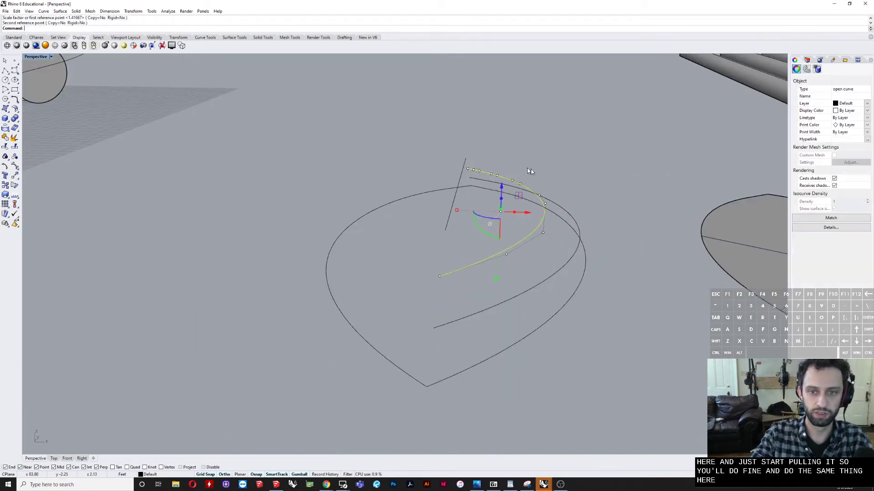
{"action": "left_click", "coordinate": [584, 194]}
Step: Loft a Normal-style surface without simplification through the half outline, both scaled tween curves and the ridge line
{"action": "left_click_drag", "start_coordinate": [593, 206], "coordinate": [581, 218]}
{"action": "left_click_drag", "start_coordinate": [450, 236], "coordinate": [445, 237]}
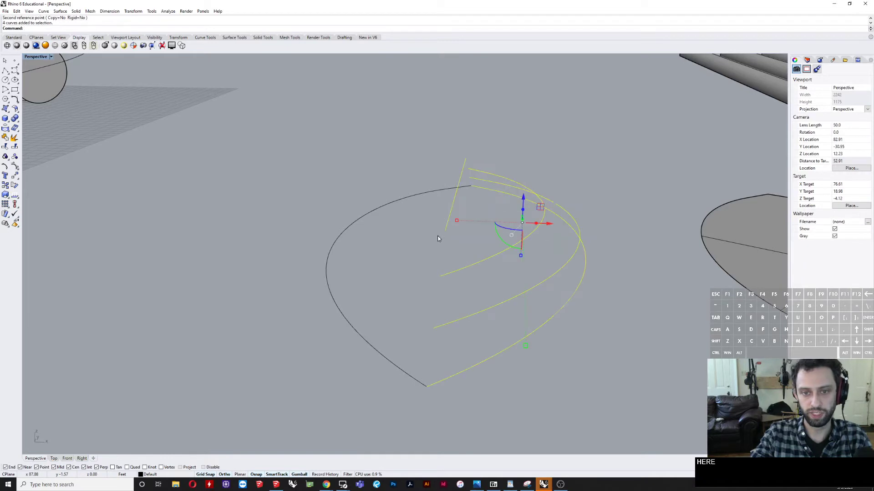
{"action": "type", "text": "Lof"}
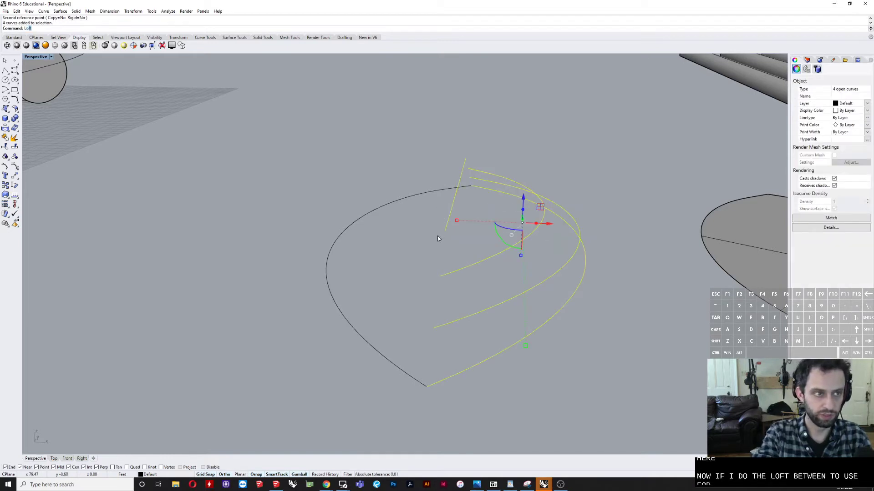
{"action": "type", "text": "t"}
{"action": "key", "text": "Return"}
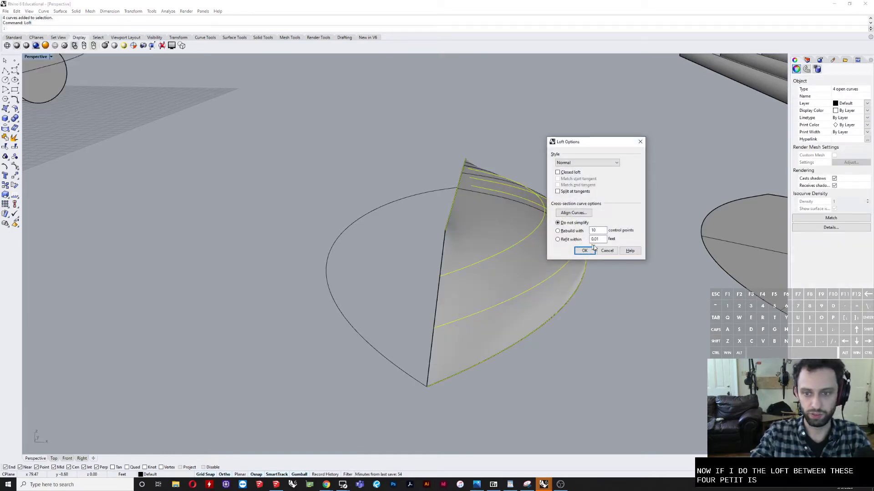
{"action": "left_click", "coordinate": [606, 251]}
{"action": "right_click_drag", "start_coordinate": [612, 229], "coordinate": [425, 293], "text": "shift"}
{"action": "right_click", "coordinate": [574, 235]}
{"action": "left_click", "coordinate": [585, 251]}
{"action": "left_click", "coordinate": [489, 299]}
Step: Move the flat corrugated panel a short distance along the X axis
{"action": "scroll", "coordinate": [489, 298], "scroll_direction": "down", "scroll_amount": 12}
{"action": "scroll", "coordinate": [527, 308], "scroll_direction": "down", "scroll_amount": 4}
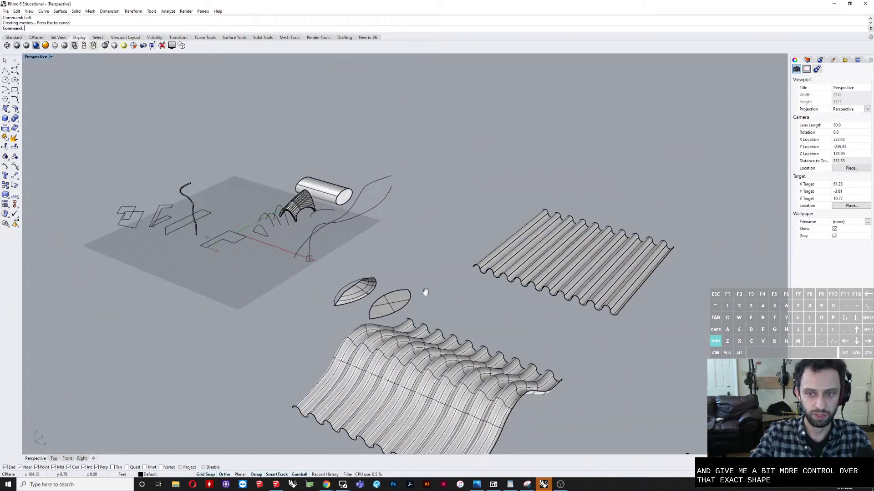
{"action": "scroll", "coordinate": [523, 269], "scroll_direction": "up", "scroll_amount": 6}
{"action": "right_click_drag", "start_coordinate": [574, 282], "coordinate": [448, 290], "text": "shift"}
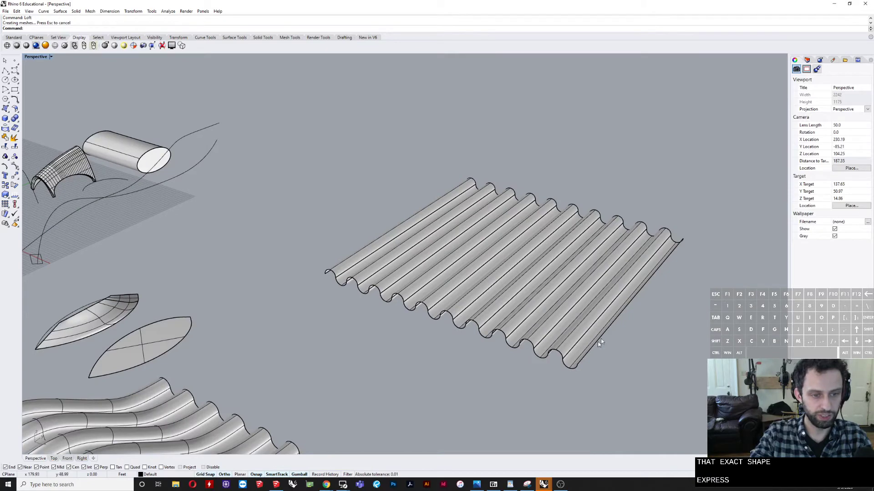
{"action": "left_click", "coordinate": [456, 265]}
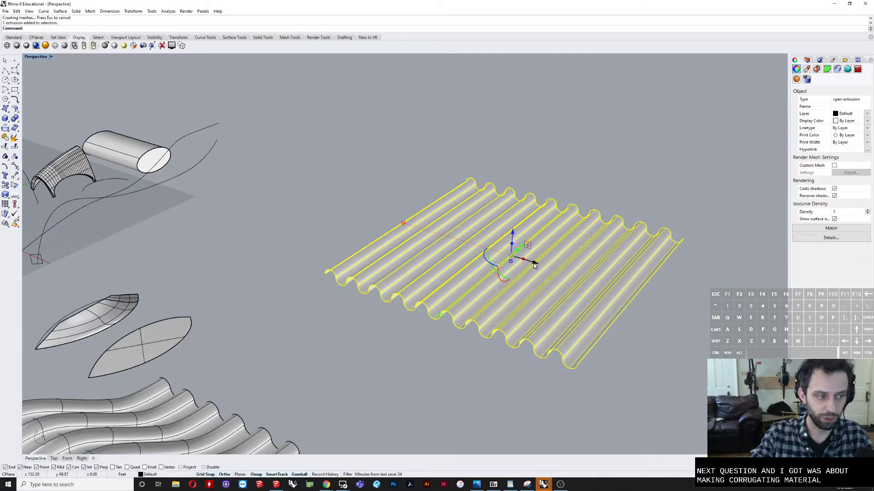
{"action": "left_click_drag", "start_coordinate": [538, 264], "coordinate": [583, 276]}
{"action": "left_click", "coordinate": [540, 190]}
{"action": "mouse_move", "coordinate": [533, 199]}
{"action": "right_mouse_down"}
{"action": "mouse_move", "coordinate": [502, 213]}
{"action": "mouse_move", "coordinate": [469, 206]}
{"action": "mouse_move", "coordinate": [520, 210]}
{"action": "right_mouse_up"}
Step: Switch to the four-view layout and move the flat corrugated panel along X in the Front view, clear of the curved corrugated roof
{"action": "scroll", "coordinate": [521, 216], "scroll_direction": "down", "scroll_amount": 11}
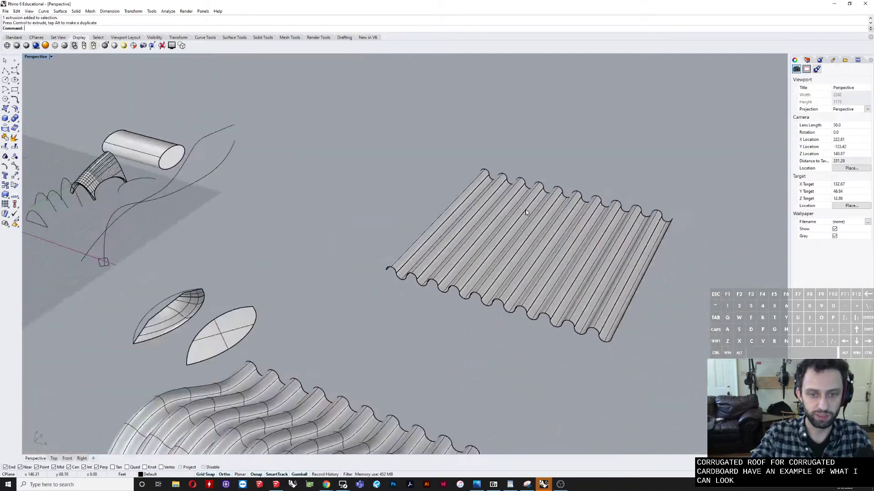
{"action": "right_click_drag", "start_coordinate": [459, 249], "coordinate": [429, 239], "text": "shift"}
{"action": "scroll", "coordinate": [396, 231], "scroll_direction": "up", "scroll_amount": 7}
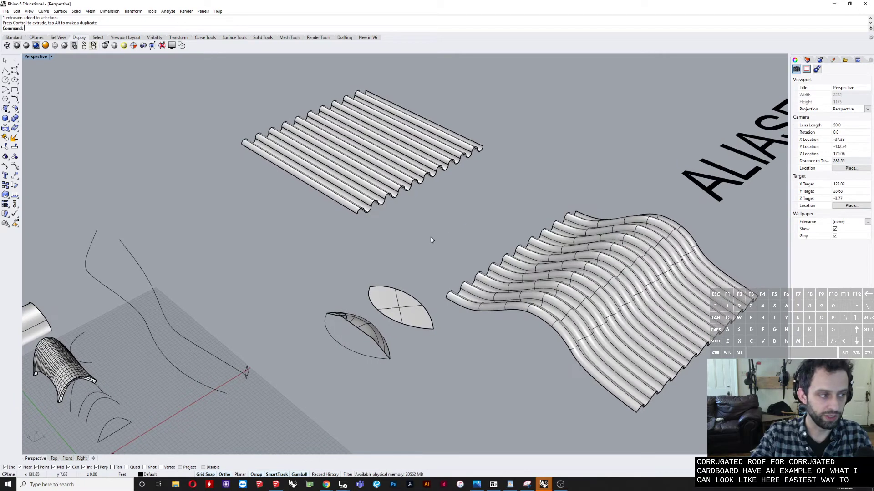
{"action": "double_click", "coordinate": [44, 58]}
{"action": "scroll", "coordinate": [304, 344], "scroll_direction": "up", "scroll_amount": 3}
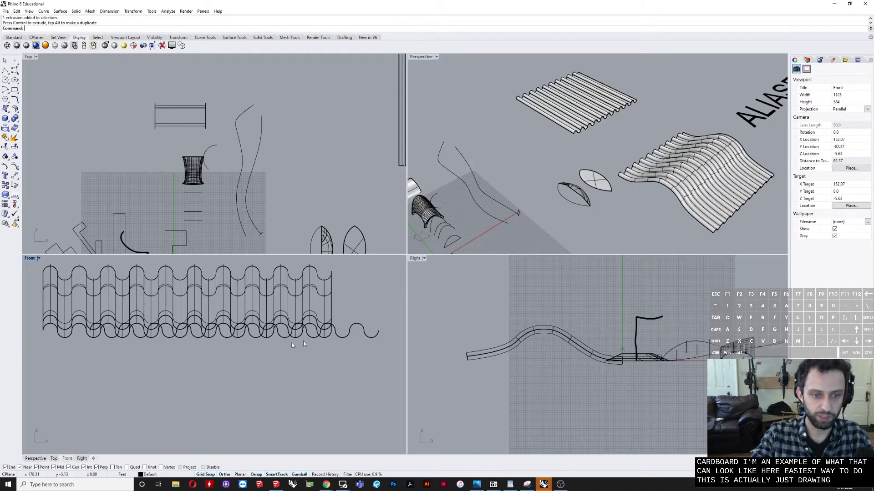
{"action": "left_click", "coordinate": [347, 333]}
{"action": "scroll", "coordinate": [201, 351], "scroll_direction": "down", "scroll_amount": 4}
{"action": "right_click_drag", "start_coordinate": [242, 355], "coordinate": [174, 355]}
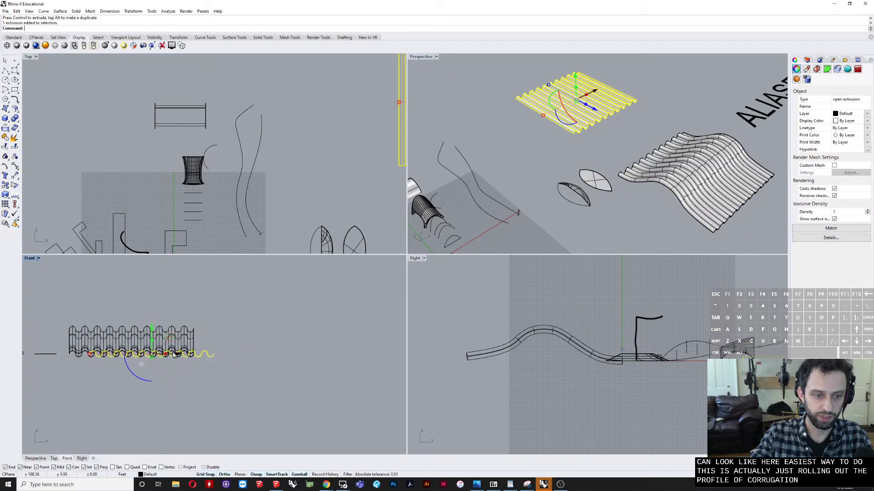
{"action": "left_click_drag", "start_coordinate": [176, 354], "coordinate": [306, 354]}
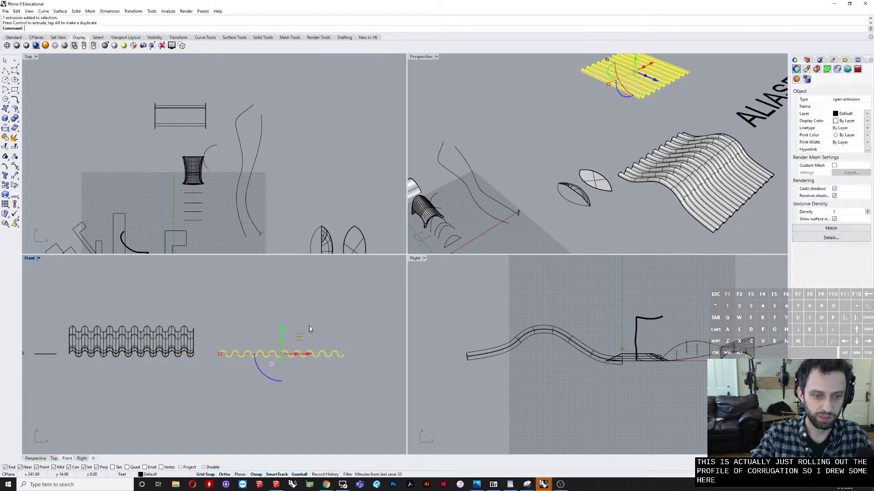
{"action": "left_click", "coordinate": [308, 328]}
Step: Maximize the Front view and draw a half-circle arc above the corrugated panel's profile
{"action": "scroll", "coordinate": [273, 369], "scroll_direction": "up", "scroll_amount": 8}
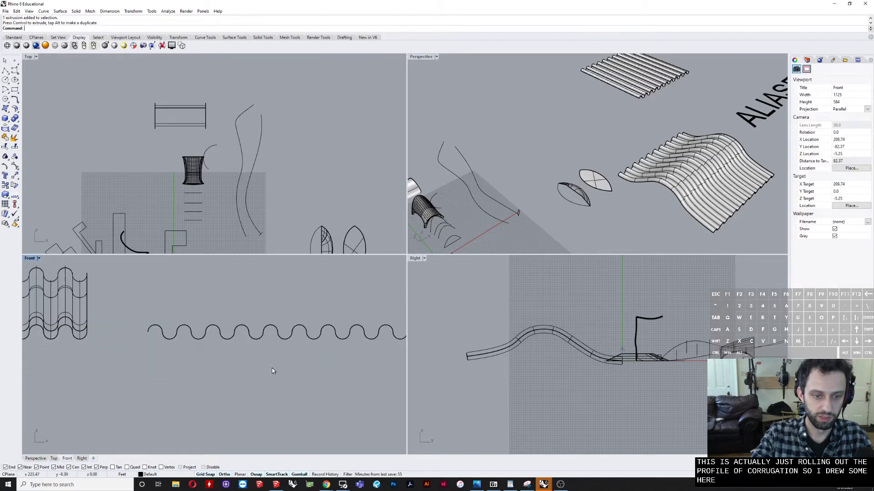
{"action": "double_click", "coordinate": [30, 259]}
{"action": "scroll", "coordinate": [313, 240], "scroll_direction": "up", "scroll_amount": 5}
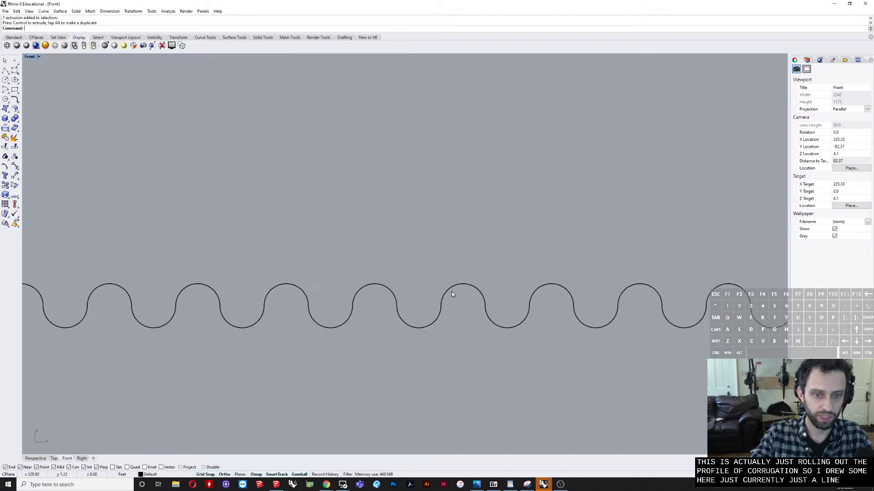
{"action": "left_click", "coordinate": [451, 295]}
{"action": "scroll", "coordinate": [272, 362], "scroll_direction": "down", "scroll_amount": 3}
{"action": "left_click", "coordinate": [315, 372]}
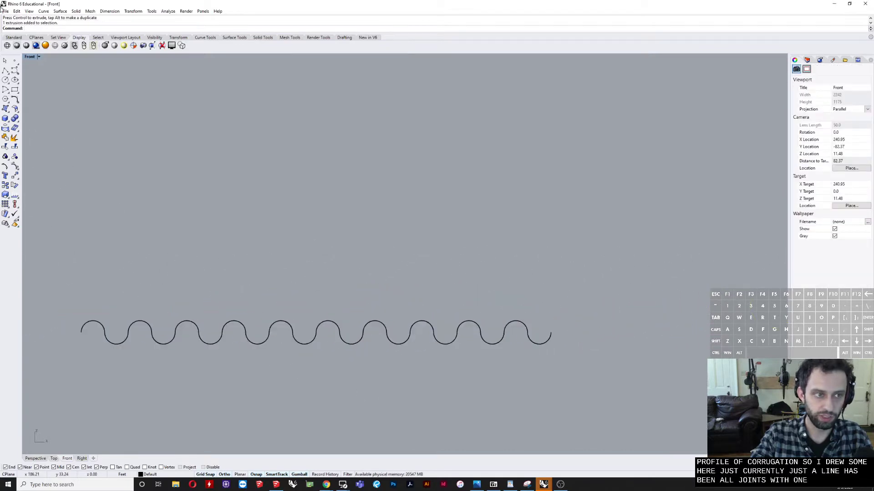
{"action": "left_click", "coordinate": [15, 81]}
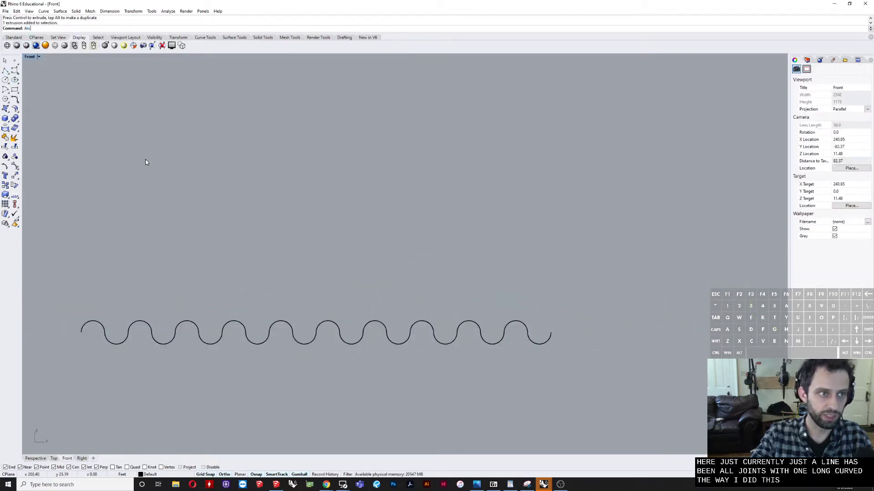
{"action": "left_click", "coordinate": [192, 249]}
{"action": "left_click", "coordinate": [231, 249]}
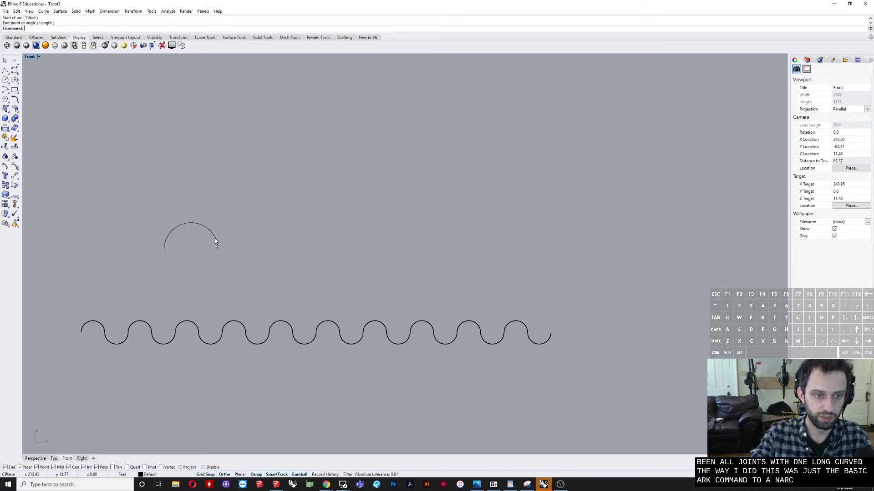
Step: Copy the half-circle arc horizontally to a spot beside the original and select the copy
{"action": "left_click", "coordinate": [215, 241]}
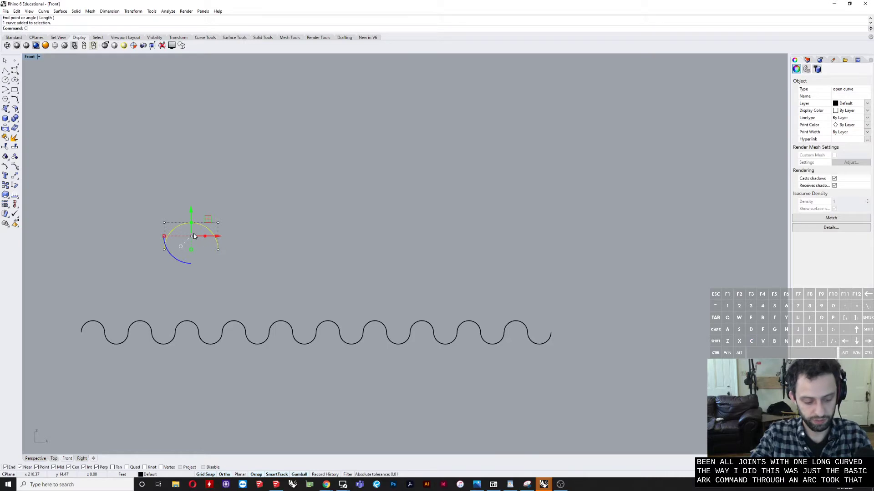
{"action": "type", "text": "CO"}
{"action": "key", "text": "Return"}
{"action": "left_click", "coordinate": [193, 288]}
{"action": "left_click", "coordinate": [274, 283]}
{"action": "key", "text": "Return"}
{"action": "left_click", "coordinate": [291, 232]}
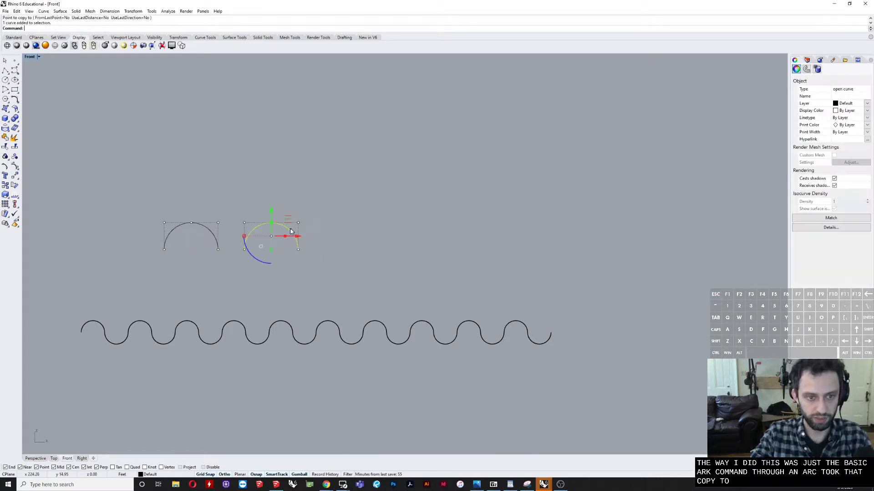
Step: Rotate the copied arc upside down, snap its end to the original arc's end, and join the two into one wave curve
{"action": "left_click_drag", "start_coordinate": [253, 239], "coordinate": [267, 183]}
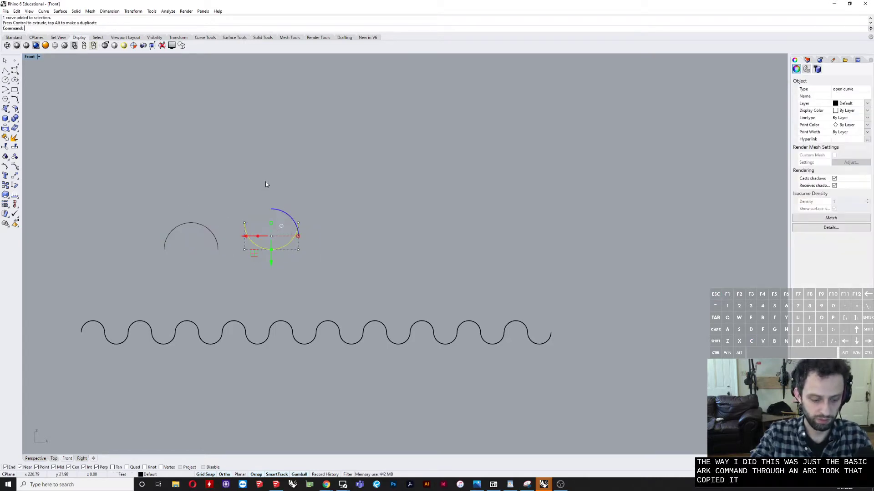
{"action": "type", "text": "M"}
{"action": "key", "text": "Return"}
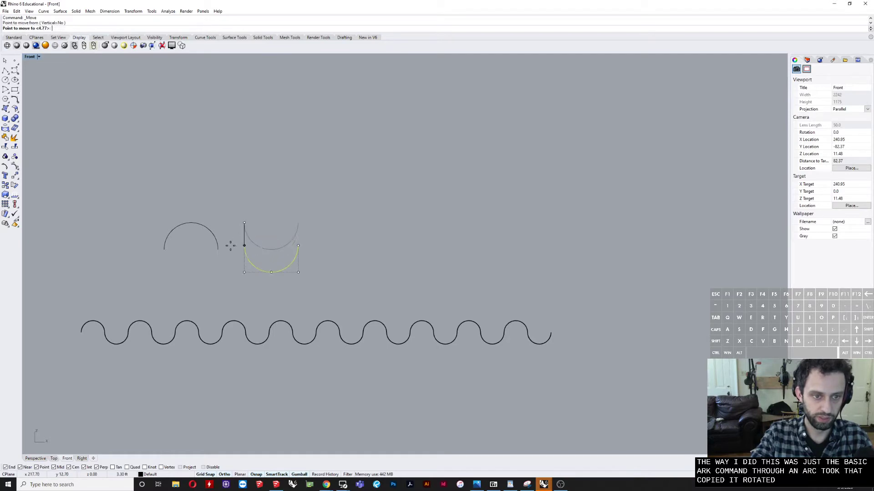
{"action": "left_click", "coordinate": [219, 249]}
{"action": "left_click_drag", "start_coordinate": [196, 264], "coordinate": [196, 264]}
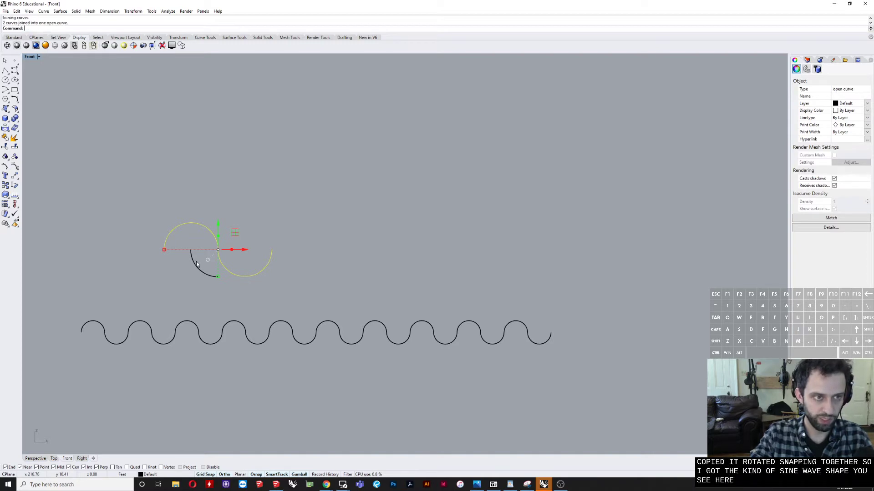
Step: Array the wave curve linearly, 10 items end to end, and join all the waves into one continuous curve
{"action": "left_click_drag", "start_coordinate": [304, 221], "coordinate": [181, 262]}
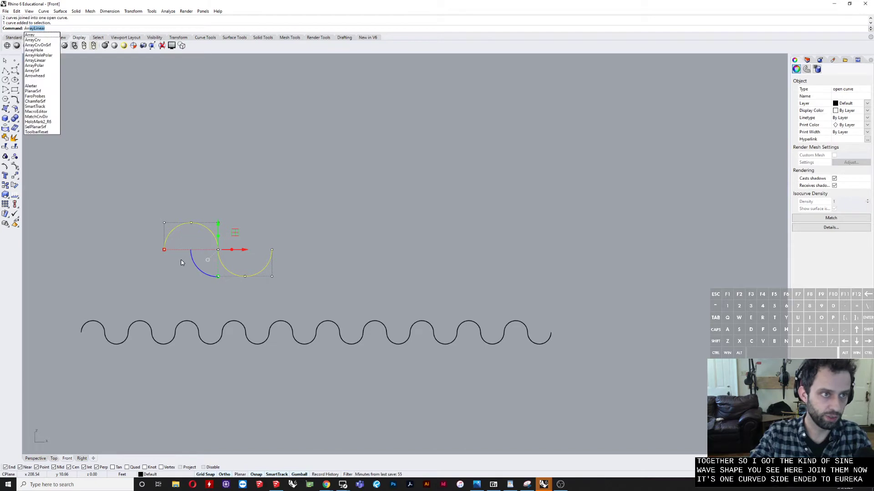
{"action": "key", "text": "Return"}
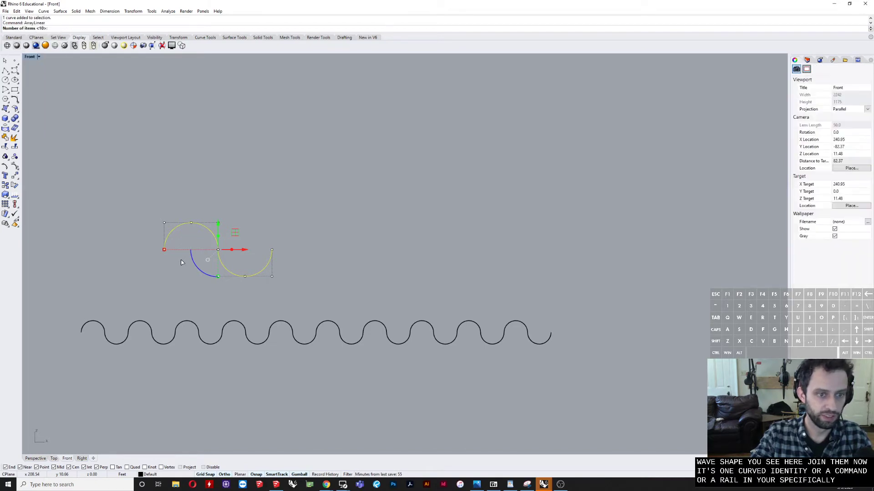
{"action": "left_click", "coordinate": [164, 250]}
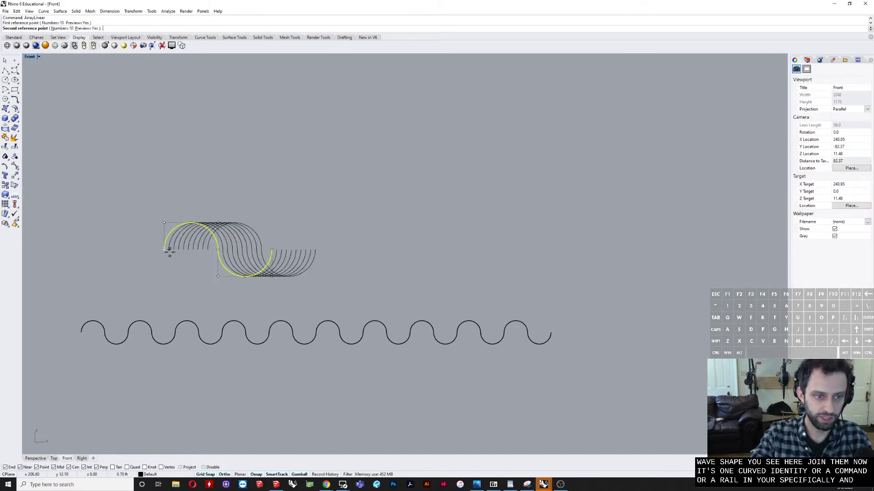
{"action": "left_click", "coordinate": [272, 250]}
{"action": "scroll", "coordinate": [255, 248], "scroll_direction": "down", "scroll_amount": 10}
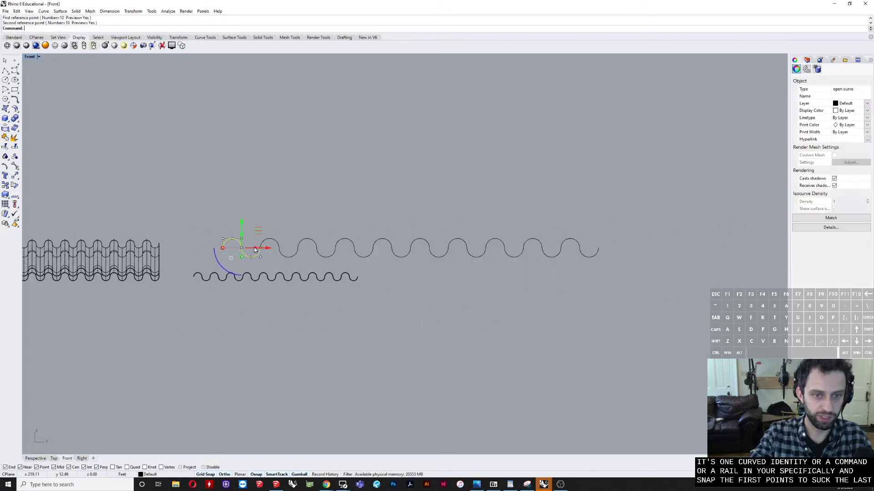
{"action": "left_click", "coordinate": [686, 203]}
{"action": "left_click_drag", "start_coordinate": [211, 256], "coordinate": [212, 257]}
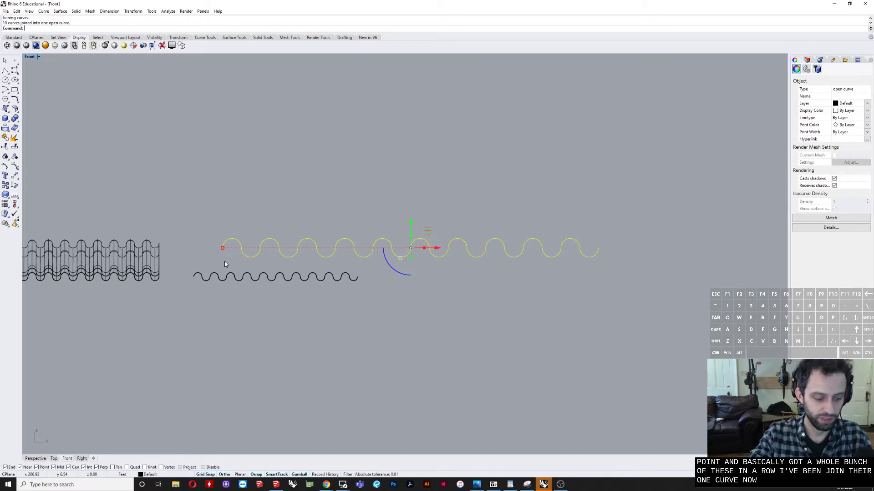
Step: Switch to the maximized Perspective view and extrude the joined wave curve into a large flat corrugated panel
{"action": "double_click", "coordinate": [30, 57]}
{"action": "double_click", "coordinate": [424, 58]}
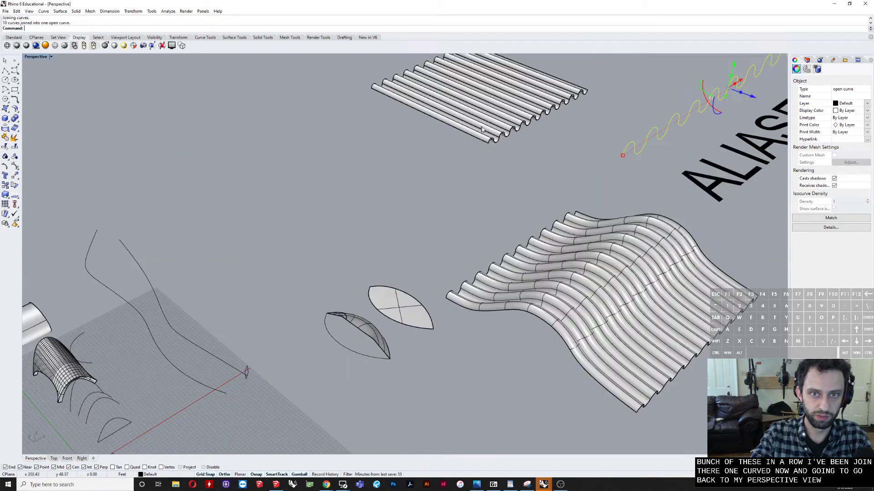
{"action": "right_click_drag", "start_coordinate": [414, 172], "coordinate": [209, 293], "text": "shift"}
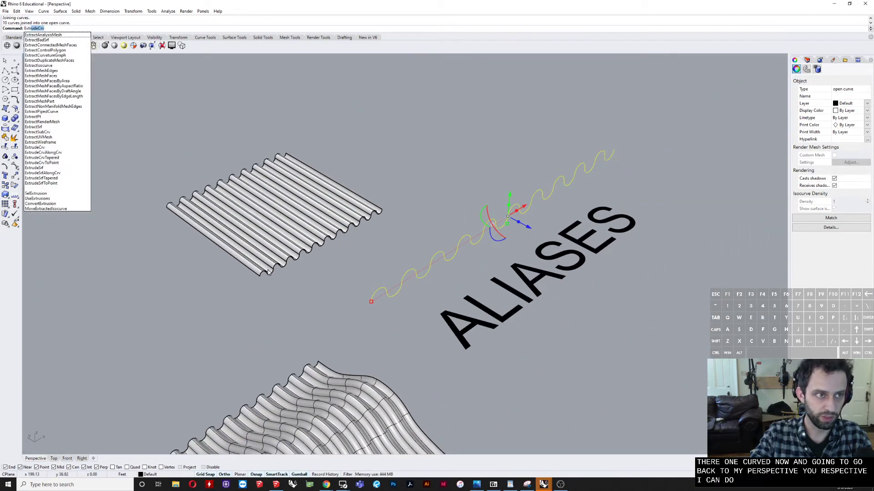
{"action": "key", "text": "Return"}
{"action": "scroll", "coordinate": [209, 176], "scroll_direction": "down", "scroll_amount": 3}
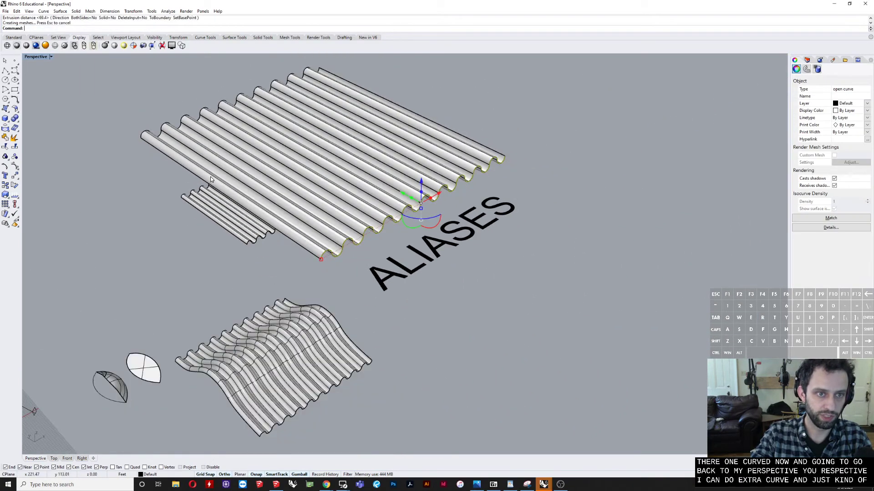
{"action": "right_click_drag", "start_coordinate": [210, 177], "coordinate": [275, 162]}
Step: Thicken the large corrugated panel with OffsetSrf as a solid at a distance of 0.25
{"action": "right_click_drag", "start_coordinate": [102, 259], "coordinate": [357, 275], "text": "shift"}
{"action": "left_click", "coordinate": [354, 256]}
{"action": "scroll", "coordinate": [355, 318], "scroll_direction": "up", "scroll_amount": 5}
{"action": "right_click_drag", "start_coordinate": [335, 400], "coordinate": [274, 348]}
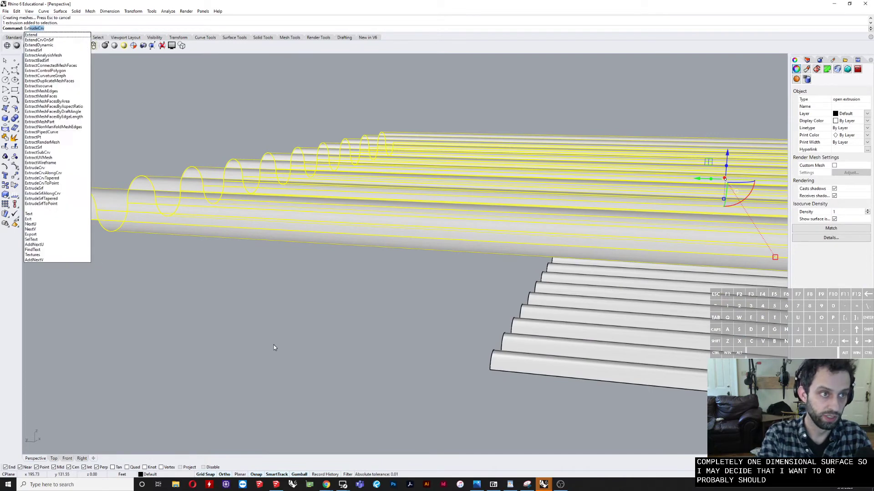
{"action": "key", "text": "Escape"}
{"action": "type", "text": "OffsetSrf"}
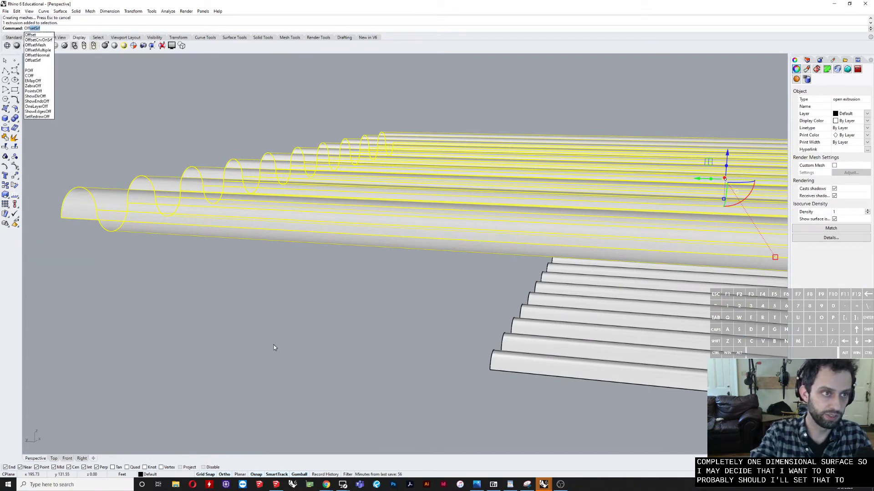
{"action": "key", "text": "Return"}
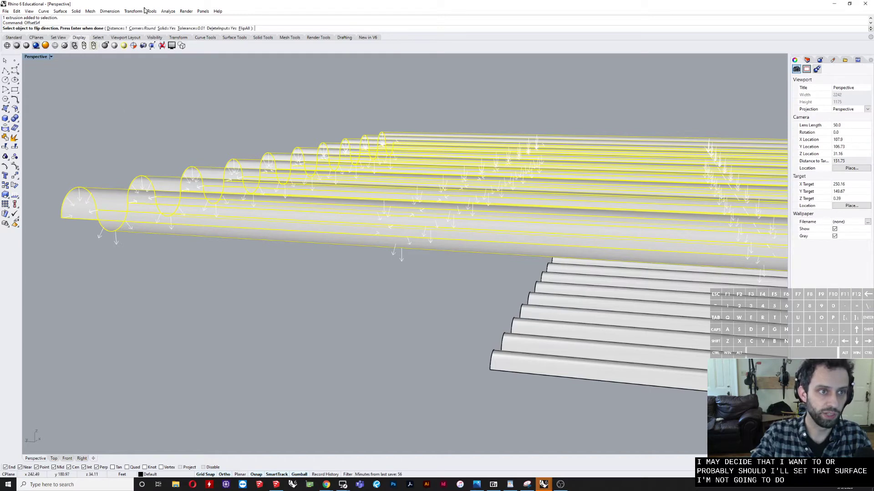
{"action": "left_click", "coordinate": [116, 28]}
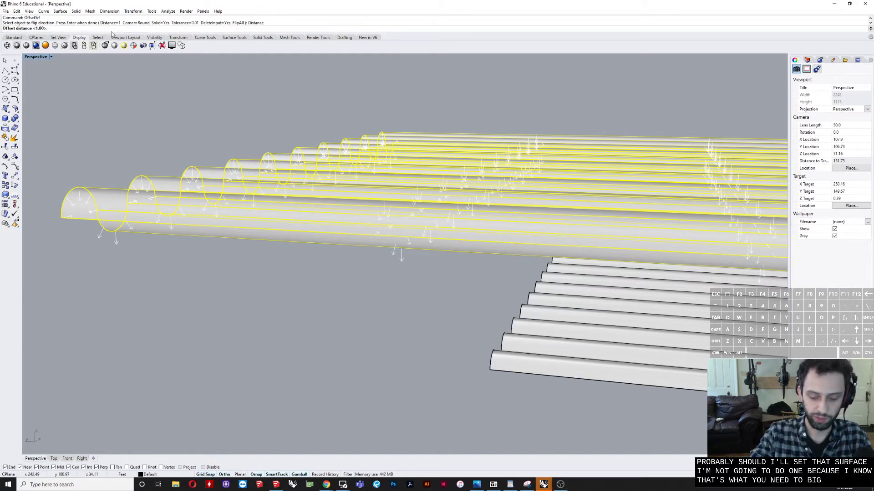
{"action": "type", "text": ".25"}
{"action": "key", "text": "Return"}
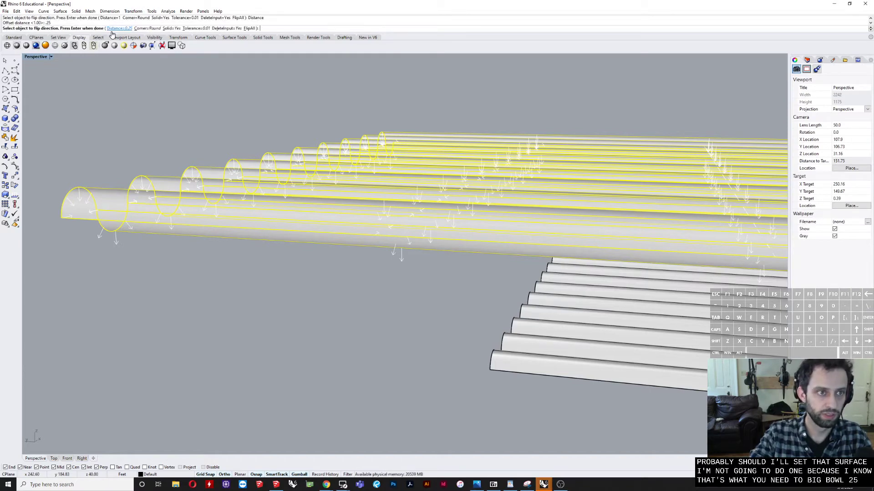
{"action": "key", "text": "Return"}
Step: Examine the end profile and thickness of the large offset corrugated panel up close
{"action": "left_click", "coordinate": [234, 312]}
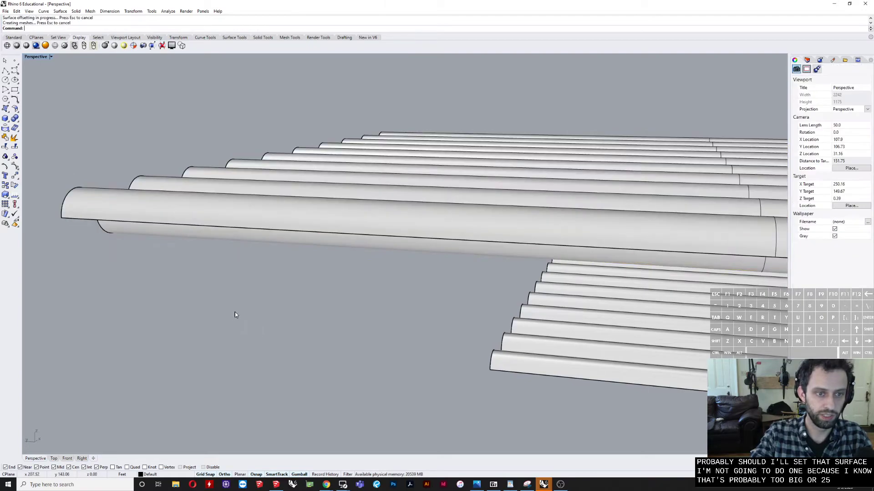
{"action": "right_click_drag", "start_coordinate": [235, 312], "coordinate": [359, 289]}
{"action": "scroll", "coordinate": [415, 232], "scroll_direction": "up", "scroll_amount": 9}
{"action": "left_click", "coordinate": [555, 157]}
{"action": "scroll", "coordinate": [555, 156], "scroll_direction": "down", "scroll_amount": 6}
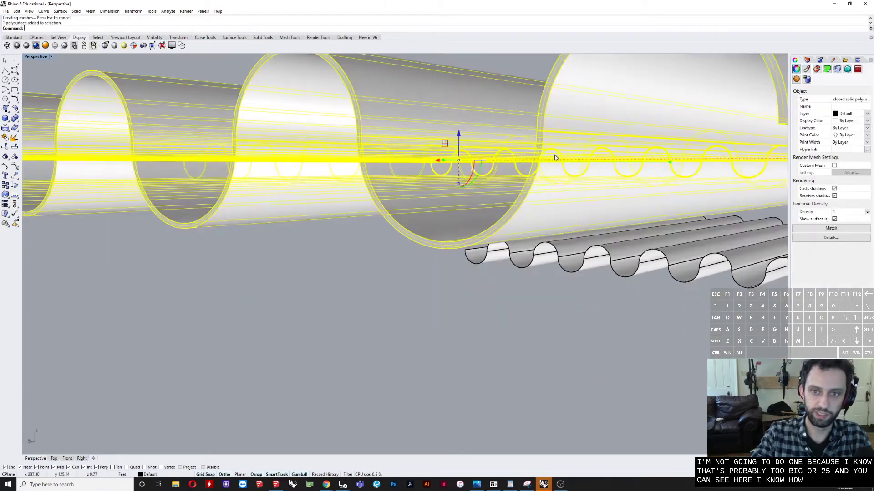
{"action": "right_click_drag", "start_coordinate": [555, 156], "coordinate": [361, 168]}
{"action": "scroll", "coordinate": [435, 214], "scroll_direction": "down", "scroll_amount": 9}
{"action": "scroll", "coordinate": [404, 233], "scroll_direction": "down", "scroll_amount": 9}
Step: Delete the curved corrugated roof surface while keeping its curved rail and its wavy profile curve
{"action": "scroll", "coordinate": [347, 286], "scroll_direction": "up", "scroll_amount": 10}
{"action": "left_click", "coordinate": [315, 297]}
{"action": "left_click", "coordinate": [288, 304]}
{"action": "scroll", "coordinate": [342, 311], "scroll_direction": "down", "scroll_amount": 9}
{"action": "right_click_drag", "start_coordinate": [342, 311], "coordinate": [258, 311]}
{"action": "scroll", "coordinate": [230, 201], "scroll_direction": "up", "scroll_amount": 4}
{"action": "right_click_drag", "start_coordinate": [231, 201], "coordinate": [333, 316], "text": "shift"}
{"action": "key", "text": "Delete"}
{"action": "scroll", "coordinate": [328, 300], "scroll_direction": "up", "scroll_amount": 7}
{"action": "scroll", "coordinate": [328, 296], "scroll_direction": "up", "scroll_amount": 2}
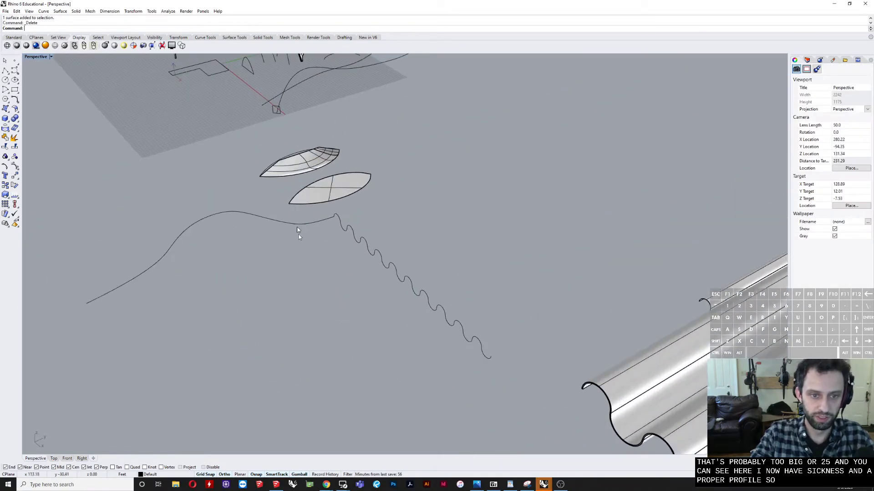
Step: Sweep the wavy profile along the curved rail with Sweep1, using the Roadlike frame style and unchanged cross sections
{"action": "left_click", "coordinate": [290, 225]}
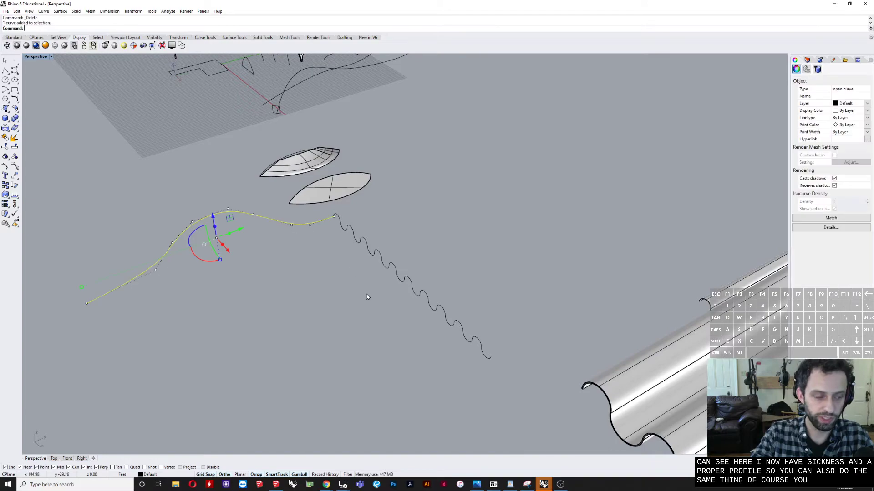
{"action": "mouse_move", "coordinate": [306, 248]}
{"action": "right_mouse_down"}
{"action": "mouse_move", "coordinate": [259, 218]}
{"action": "mouse_move", "coordinate": [320, 236]}
{"action": "mouse_move", "coordinate": [301, 248]}
{"action": "right_mouse_up"}
{"action": "key", "text": "Escape"}
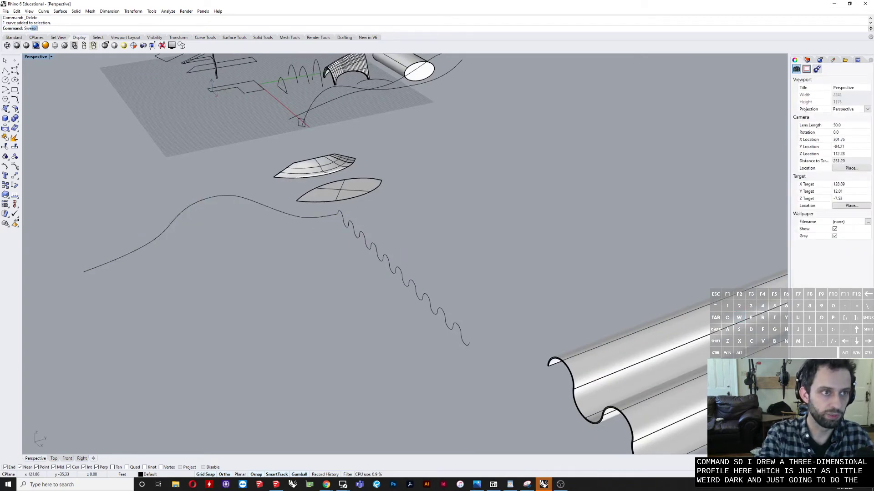
{"action": "key", "text": "Return"}
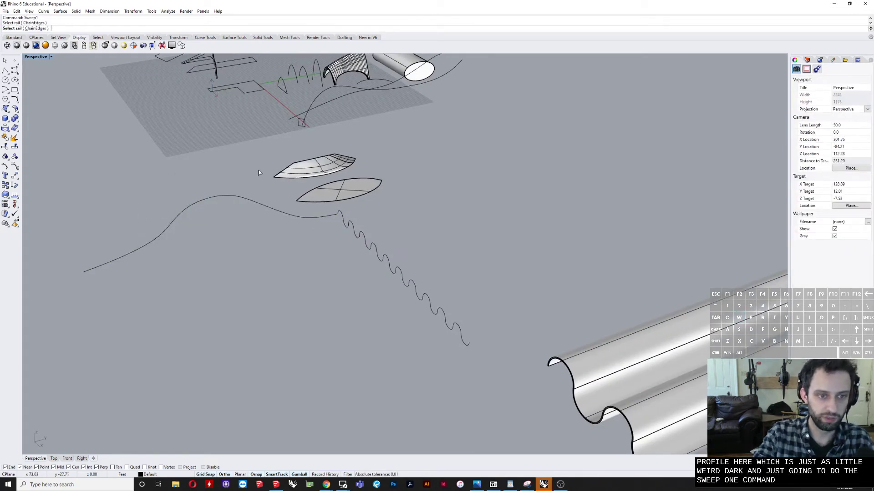
{"action": "left_click", "coordinate": [217, 206]}
{"action": "left_click", "coordinate": [380, 265]}
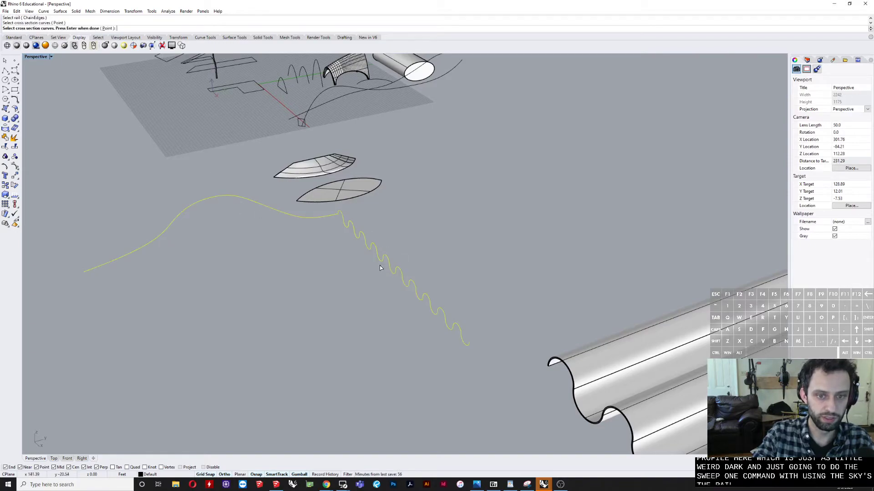
{"action": "key", "text": "Return"}
{"action": "left_click", "coordinate": [703, 272]}
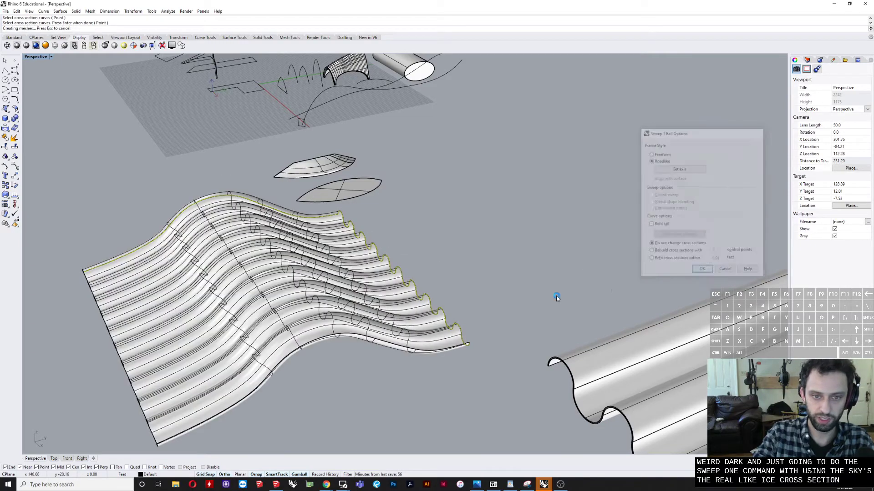
Step: Examine the swept corrugated roof from several angles and in relation to the other models
{"action": "right_click_drag", "start_coordinate": [428, 282], "coordinate": [460, 244]}
{"action": "scroll", "coordinate": [404, 250], "scroll_direction": "up", "scroll_amount": 4}
{"action": "right_click_drag", "start_coordinate": [403, 243], "coordinate": [439, 260]}
{"action": "scroll", "coordinate": [440, 260], "scroll_direction": "down", "scroll_amount": 4}
{"action": "right_click_drag", "start_coordinate": [499, 287], "coordinate": [348, 281], "text": "shift"}
{"action": "scroll", "coordinate": [348, 282], "scroll_direction": "down", "scroll_amount": 4}
{"action": "right_click_drag", "start_coordinate": [349, 282], "coordinate": [546, 315]}
{"action": "scroll", "coordinate": [537, 314], "scroll_direction": "down", "scroll_amount": 6}
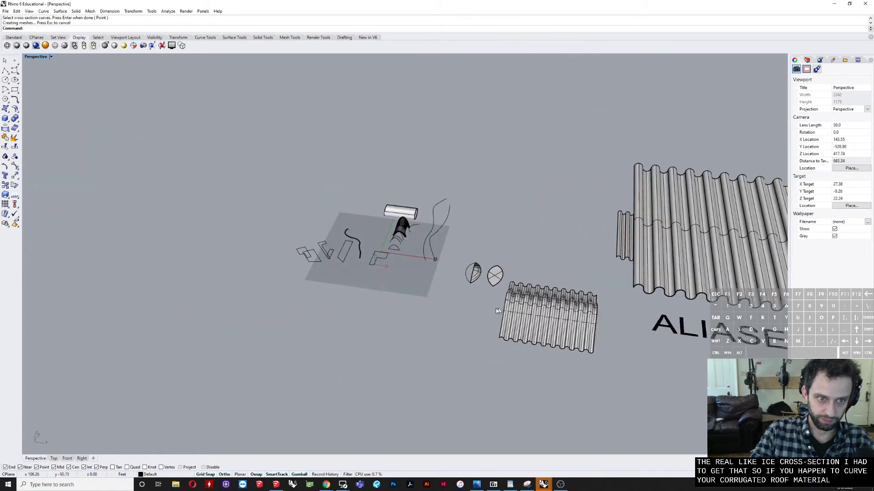
Step: Select the curved pipe near the origin and examine its three-dimensional shape from several angles
{"action": "scroll", "coordinate": [496, 307], "scroll_direction": "up", "scroll_amount": 2}
{"action": "right_click_drag", "start_coordinate": [482, 308], "coordinate": [367, 312], "text": "shift"}
{"action": "right_click_drag", "start_coordinate": [518, 346], "coordinate": [210, 322], "text": "shift"}
{"action": "right_click_drag", "start_coordinate": [241, 299], "coordinate": [499, 302], "text": "shift"}
{"action": "scroll", "coordinate": [163, 206], "scroll_direction": "up", "scroll_amount": 18}
{"action": "left_click", "coordinate": [177, 193]}
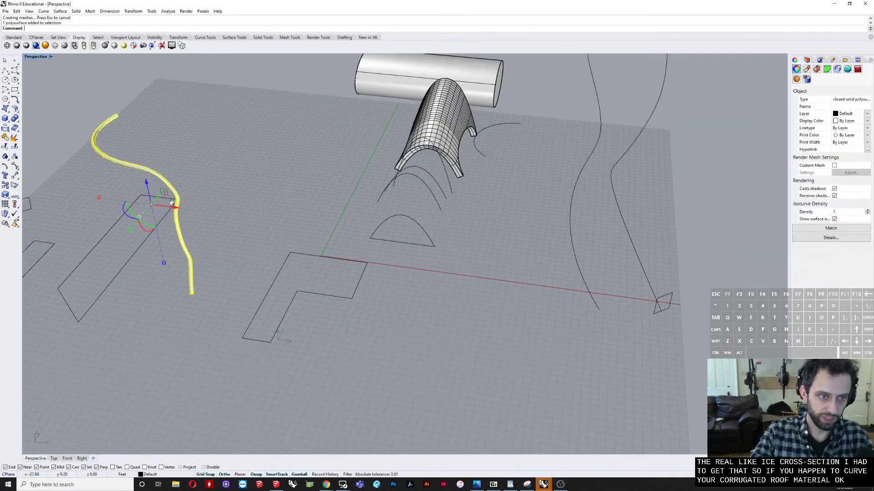
{"action": "right_click_drag", "start_coordinate": [118, 200], "coordinate": [389, 257]}
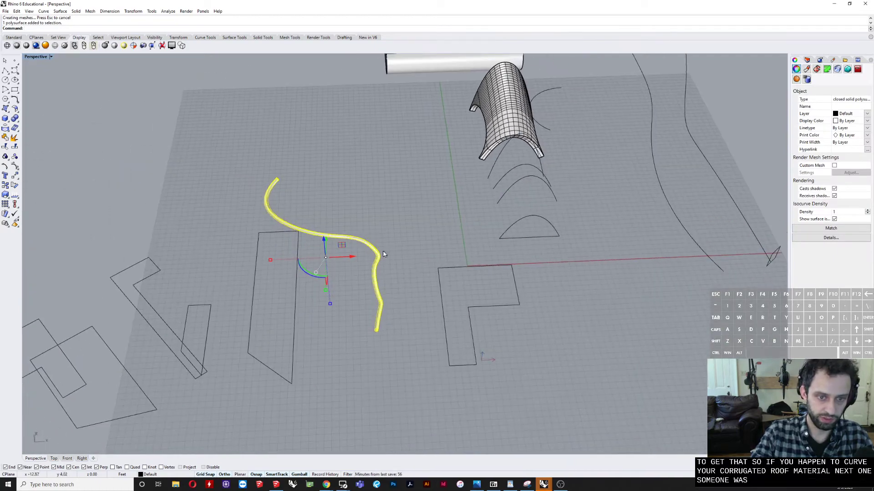
{"action": "scroll", "coordinate": [383, 250], "scroll_direction": "up", "scroll_amount": 3}
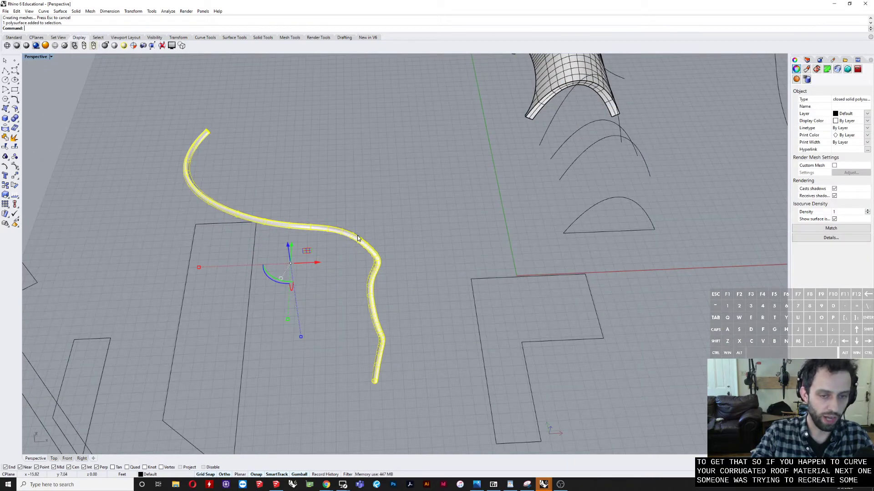
{"action": "mouse_move", "coordinate": [358, 238]}
{"action": "right_mouse_down"}
{"action": "mouse_move", "coordinate": [371, 275]}
{"action": "mouse_move", "coordinate": [417, 238]}
{"action": "mouse_move", "coordinate": [488, 212]}
{"action": "mouse_move", "coordinate": [490, 228]}
{"action": "mouse_move", "coordinate": [346, 236]}
{"action": "right_mouse_up"}
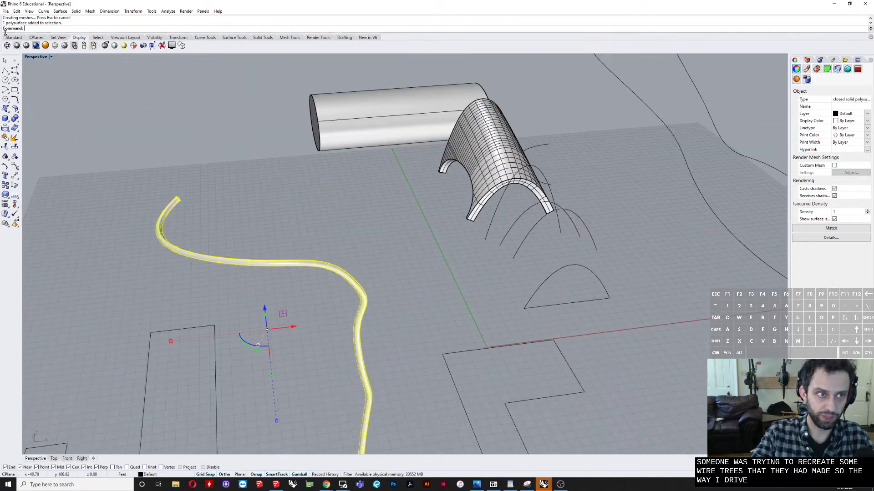
Step: Show the four-viewport layout and turn on projected object snaps for a control-point curve in the Front view
{"action": "double_click", "coordinate": [33, 58]}
{"action": "scroll", "coordinate": [304, 315], "scroll_direction": "down", "scroll_amount": 10}
{"action": "scroll", "coordinate": [164, 316], "scroll_direction": "up", "scroll_amount": 7}
{"action": "left_click", "coordinate": [125, 346]}
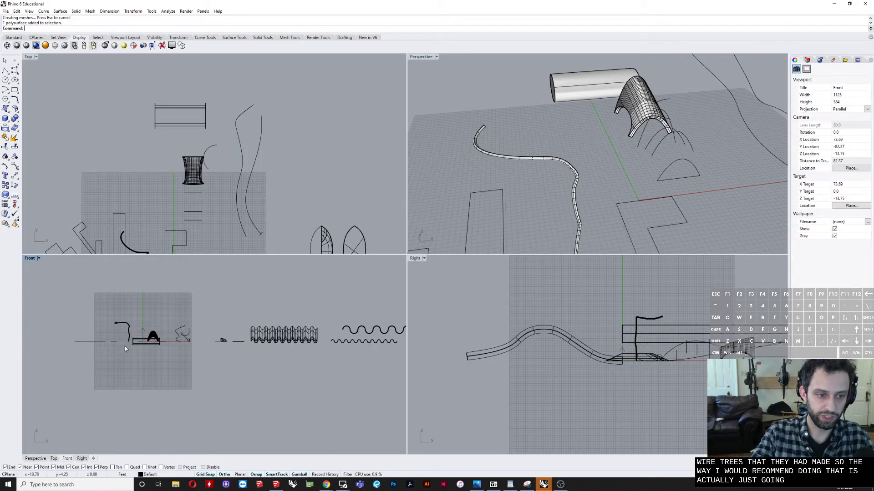
{"action": "scroll", "coordinate": [124, 346], "scroll_direction": "up", "scroll_amount": 7}
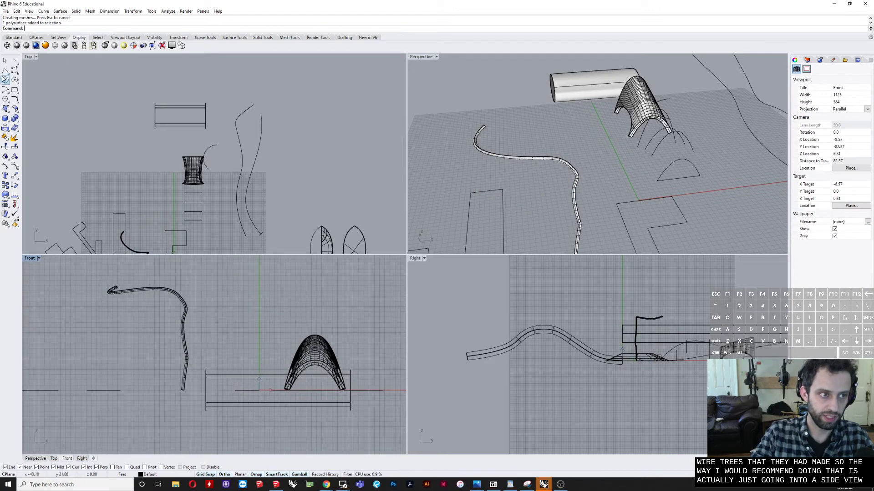
{"action": "left_click", "coordinate": [16, 71]}
{"action": "scroll", "coordinate": [159, 312], "scroll_direction": "up", "scroll_amount": 4}
{"action": "right_click_drag", "start_coordinate": [160, 312], "coordinate": [302, 290]}
{"action": "scroll", "coordinate": [302, 291], "scroll_direction": "down", "scroll_amount": 4}
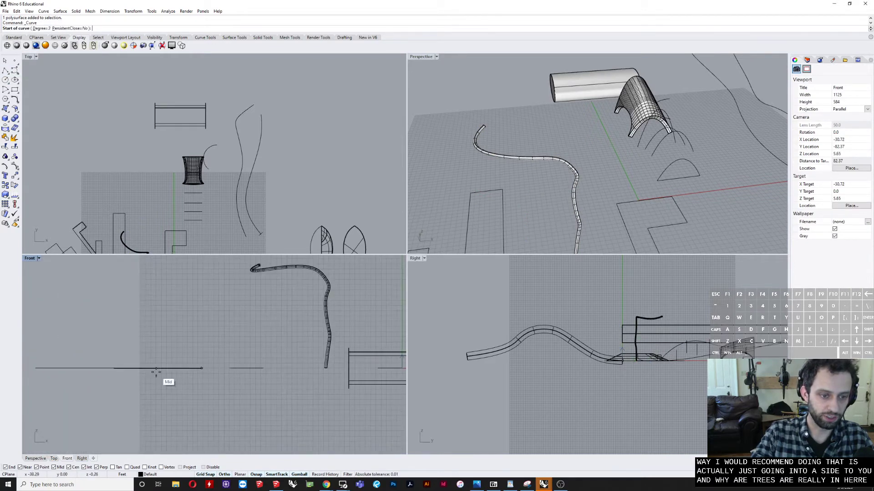
{"action": "right_click_drag", "start_coordinate": [174, 345], "coordinate": [240, 337]}
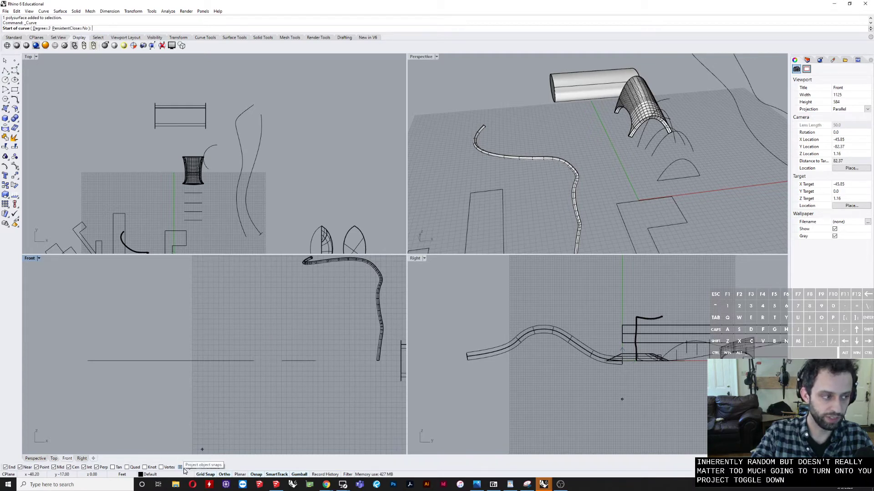
{"action": "right_click_drag", "start_coordinate": [242, 411], "coordinate": [181, 411]}
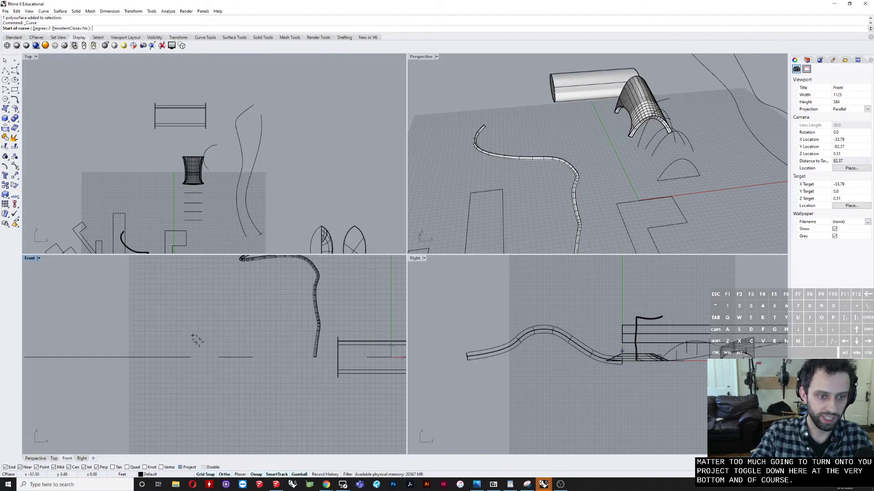
{"action": "right_click_drag", "start_coordinate": [244, 371], "coordinate": [174, 361]}
{"action": "scroll", "coordinate": [241, 370], "scroll_direction": "down", "scroll_amount": 2}
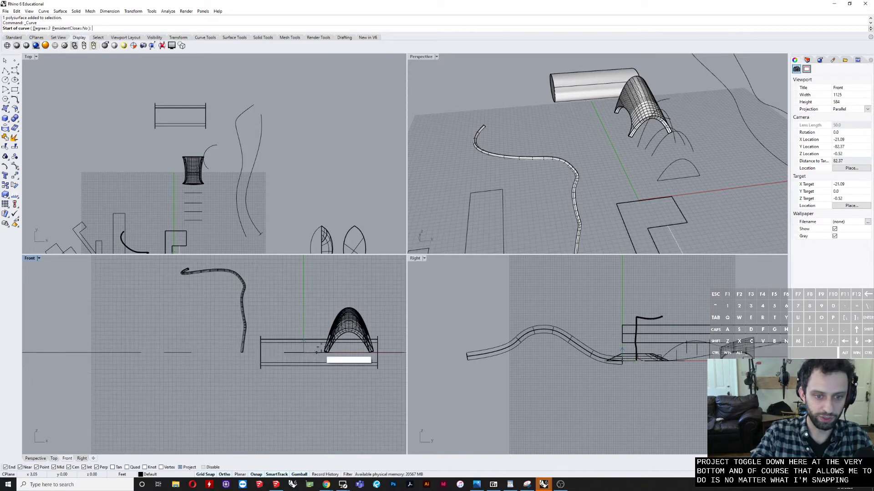
{"action": "right_click_drag", "start_coordinate": [142, 302], "coordinate": [215, 353]}
{"action": "scroll", "coordinate": [215, 355], "scroll_direction": "down", "scroll_amount": 2}
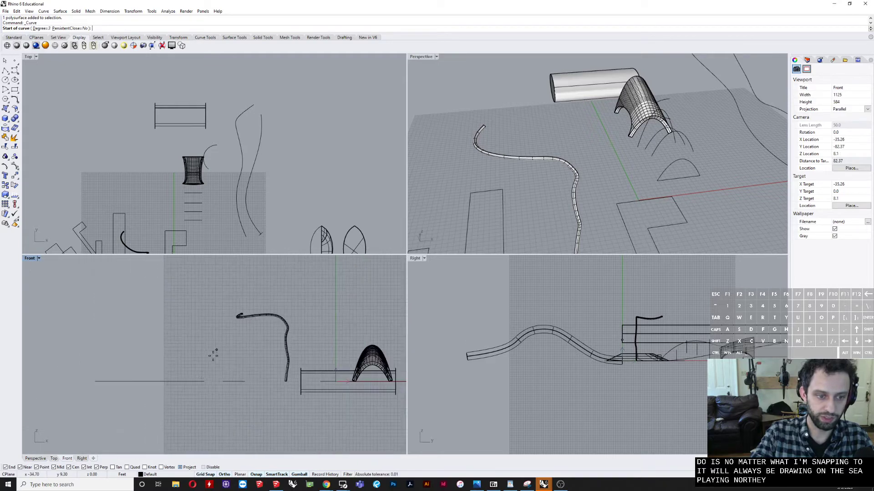
Step: Draw an open control-point curve in the Front view, rising from the ground line through an S-bend into a nearly horizontal upper branch
{"action": "scroll", "coordinate": [201, 381], "scroll_direction": "up", "scroll_amount": 6}
{"action": "left_click", "coordinate": [216, 379]}
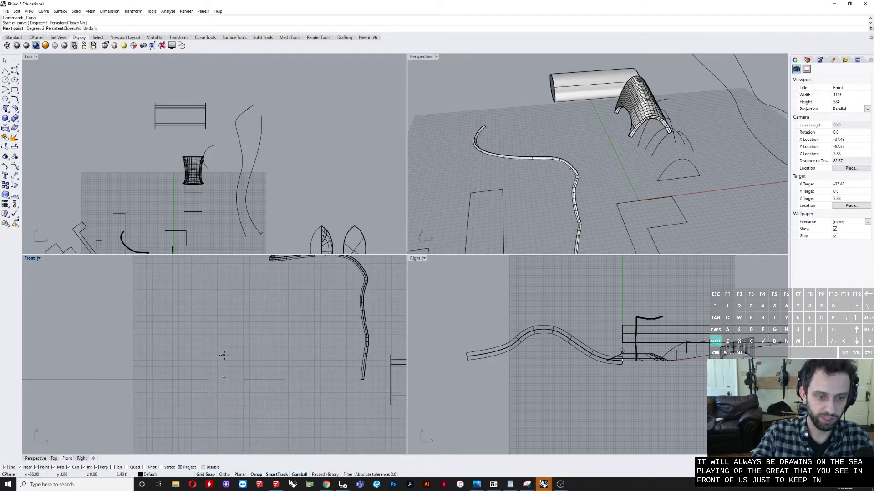
{"action": "left_click", "coordinate": [237, 349]}
{"action": "left_click", "coordinate": [225, 334]}
{"action": "left_click", "coordinate": [188, 325]}
{"action": "left_click", "coordinate": [171, 311]}
{"action": "left_click", "coordinate": [177, 279]}
{"action": "right_click_drag", "start_coordinate": [178, 279], "coordinate": [175, 360]}
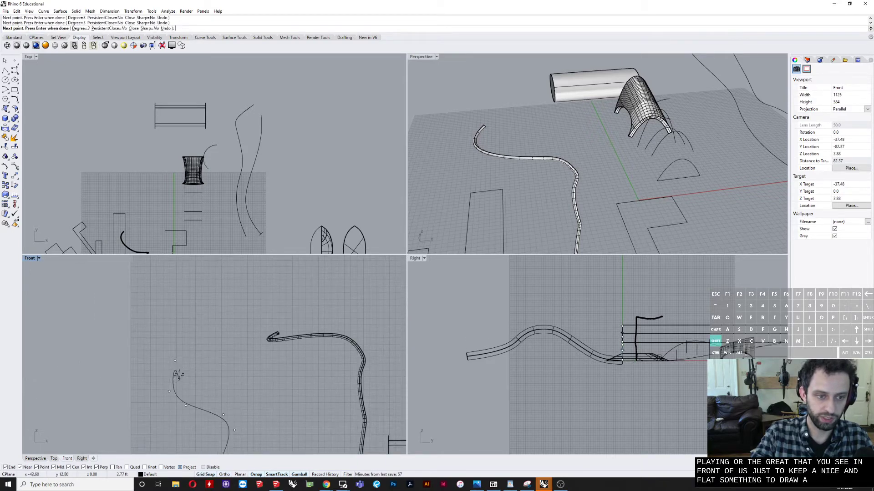
{"action": "left_click", "coordinate": [197, 307]}
{"action": "left_click", "coordinate": [199, 288]}
{"action": "left_click", "coordinate": [221, 282]}
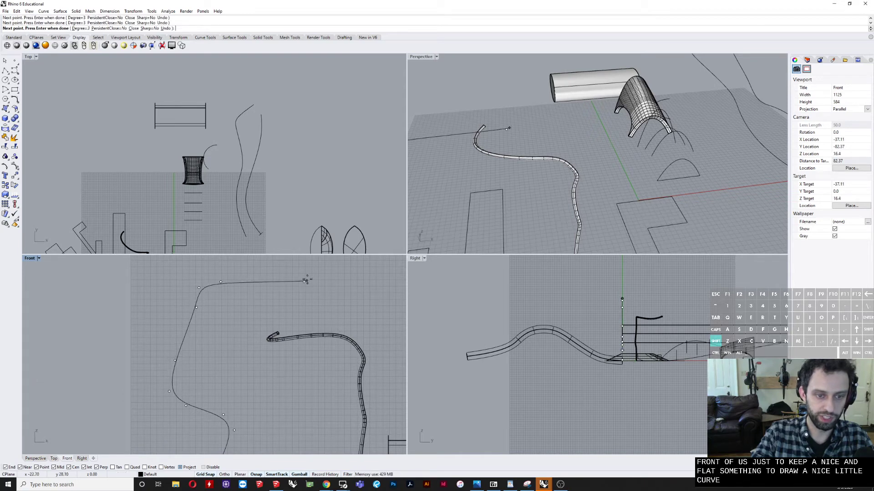
{"action": "right_click", "coordinate": [307, 279]}
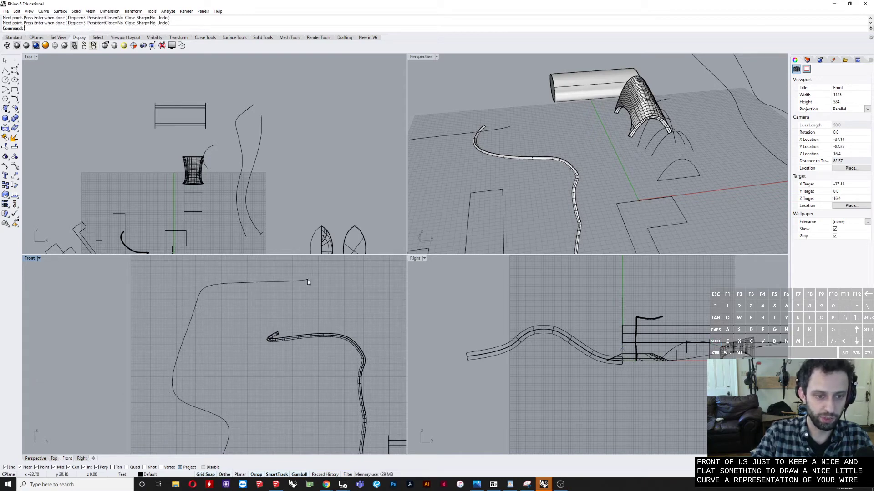
Step: Select the new wire curve and isolate it, hiding all other objects
{"action": "scroll", "coordinate": [262, 322], "scroll_direction": "down", "scroll_amount": 3}
{"action": "scroll", "coordinate": [612, 182], "scroll_direction": "down", "scroll_amount": 8}
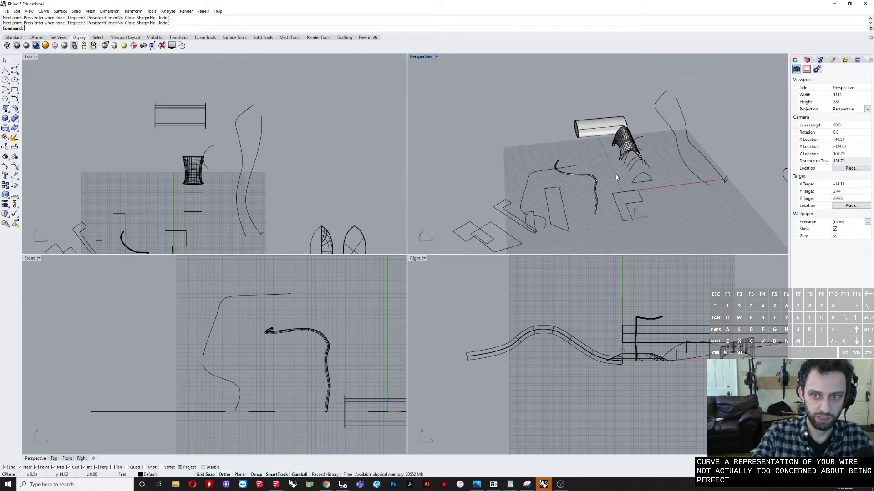
{"action": "right_click_drag", "start_coordinate": [616, 174], "coordinate": [592, 189]}
{"action": "left_click", "coordinate": [571, 175]}
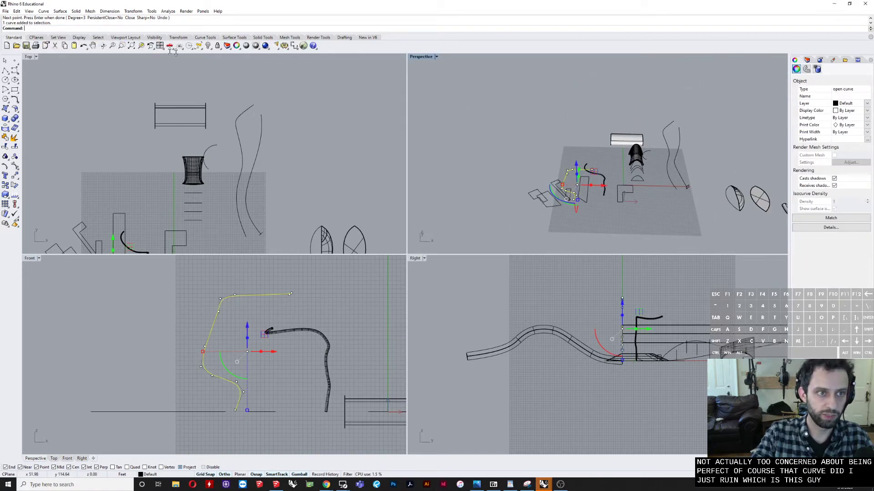
{"action": "left_click", "coordinate": [13, 38]}
{"action": "left_click", "coordinate": [208, 45]}
{"action": "left_click", "coordinate": [237, 58]}
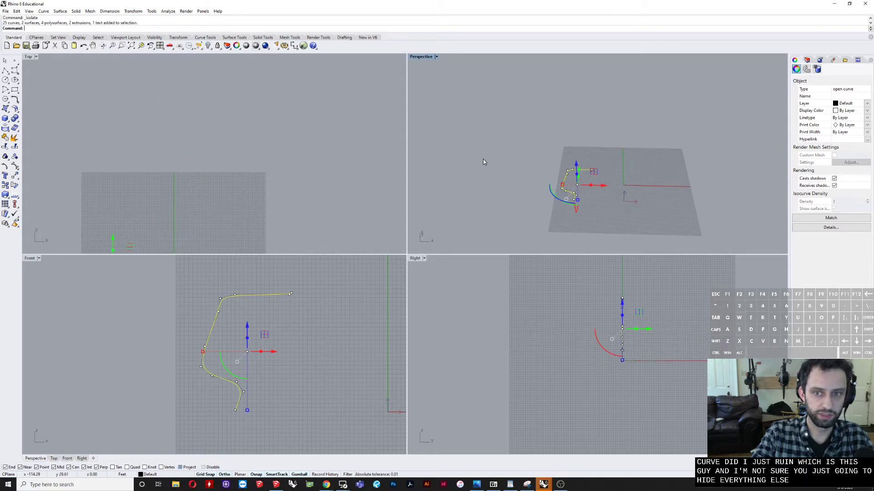
{"action": "right_click_drag", "start_coordinate": [483, 159], "coordinate": [625, 214]}
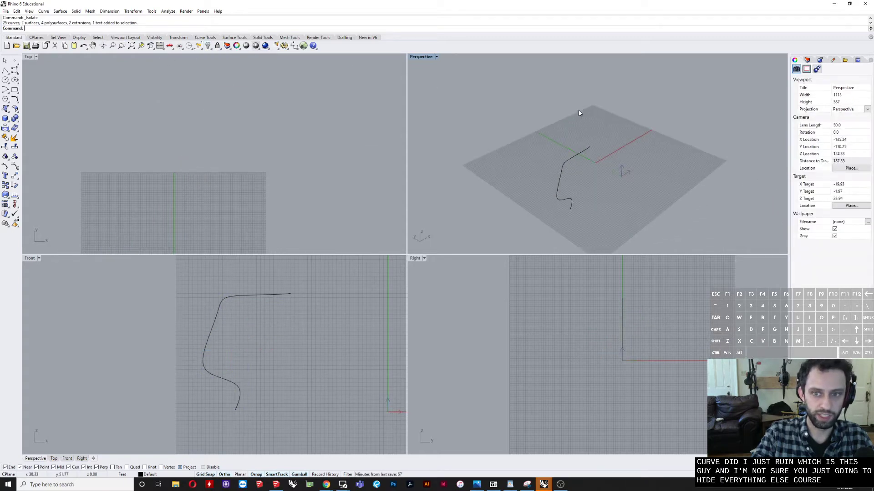
{"action": "left_click", "coordinate": [562, 170]}
{"action": "left_click", "coordinate": [209, 47]}
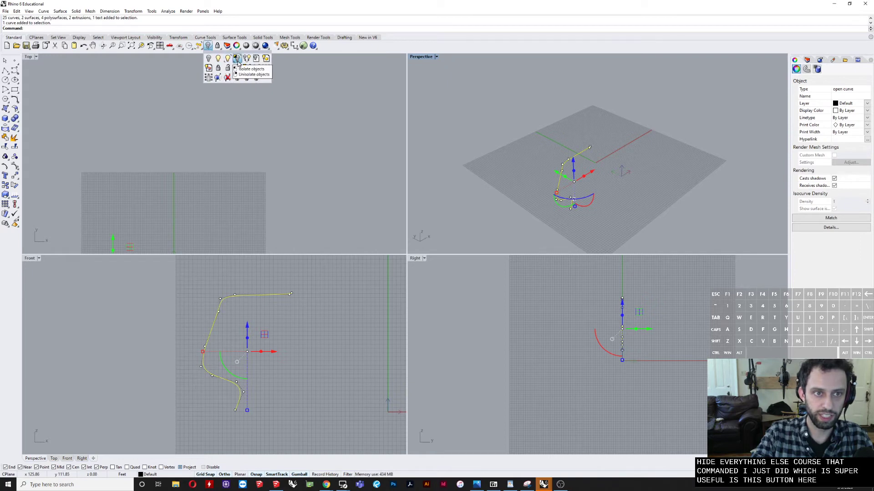
{"action": "left_click", "coordinate": [641, 108]}
Step: Select the five upper control points of the curve and move them sideways out of the front plane
{"action": "mouse_move", "coordinate": [587, 177]}
{"action": "right_mouse_down"}
{"action": "mouse_move", "coordinate": [560, 178]}
{"action": "mouse_move", "coordinate": [541, 150]}
{"action": "mouse_move", "coordinate": [622, 170]}
{"action": "mouse_move", "coordinate": [648, 145]}
{"action": "mouse_move", "coordinate": [578, 175]}
{"action": "right_mouse_up"}
{"action": "scroll", "coordinate": [569, 178], "scroll_direction": "up", "scroll_amount": 4}
{"action": "left_click", "coordinate": [544, 166]}
{"action": "left_click_drag", "start_coordinate": [509, 93], "coordinate": [627, 189]}
{"action": "left_click_drag", "start_coordinate": [586, 137], "coordinate": [585, 169]}
{"action": "right_click_drag", "start_coordinate": [584, 170], "coordinate": [599, 179]}
{"action": "left_click", "coordinate": [600, 177]}
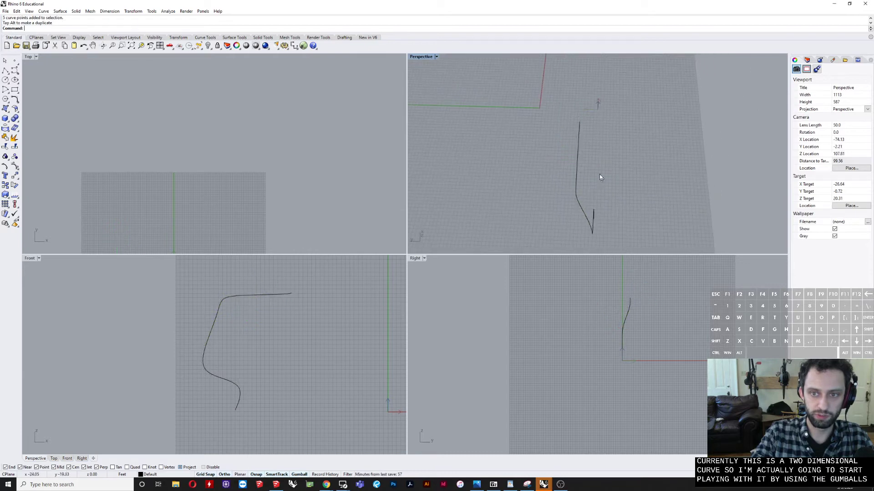
Step: Move the control point at the curve's upper end further sideways
{"action": "left_click", "coordinate": [577, 133]}
{"action": "mouse_move", "coordinate": [593, 137]}
{"action": "left_mouse_down"}
{"action": "mouse_move", "coordinate": [568, 115]}
{"action": "mouse_move", "coordinate": [547, 126]}
{"action": "mouse_move", "coordinate": [585, 138]}
{"action": "mouse_move", "coordinate": [598, 125]}
{"action": "left_mouse_up"}
{"action": "key", "text": "Escape"}
{"action": "key", "text": "Escape"}
{"action": "scroll", "coordinate": [599, 167], "scroll_direction": "up", "scroll_amount": 6}
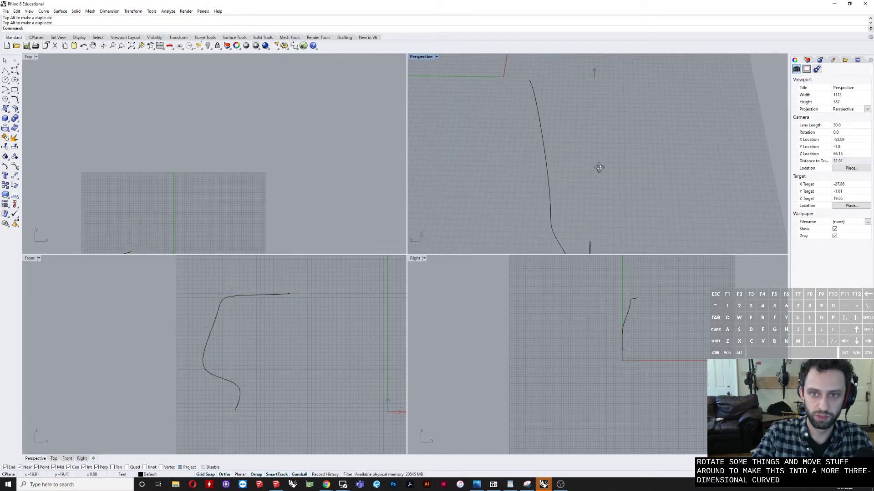
Step: Shift control points below the upper bend and in the lower S-bend sideways to make the curve more three-dimensional
{"action": "right_click_drag", "start_coordinate": [599, 167], "coordinate": [563, 163]}
{"action": "left_click", "coordinate": [608, 187]}
{"action": "left_click_drag", "start_coordinate": [569, 160], "coordinate": [560, 90]}
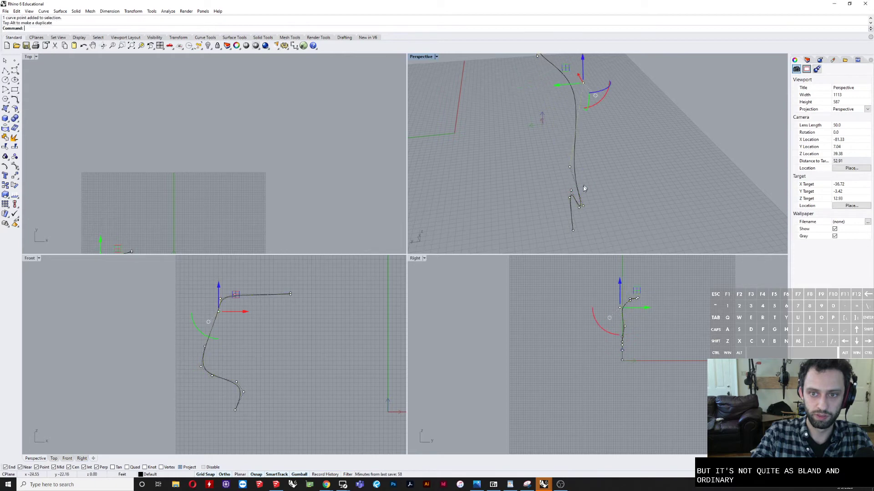
{"action": "right_click_drag", "start_coordinate": [584, 190], "coordinate": [593, 159]}
{"action": "left_click_drag", "start_coordinate": [558, 183], "coordinate": [554, 201]}
Step: Create a pipe along the three-dimensional curve with start and end radii of 0.25 and no intermediate radii
{"action": "right_click_drag", "start_coordinate": [617, 131], "coordinate": [592, 147]}
{"action": "left_click", "coordinate": [582, 161]}
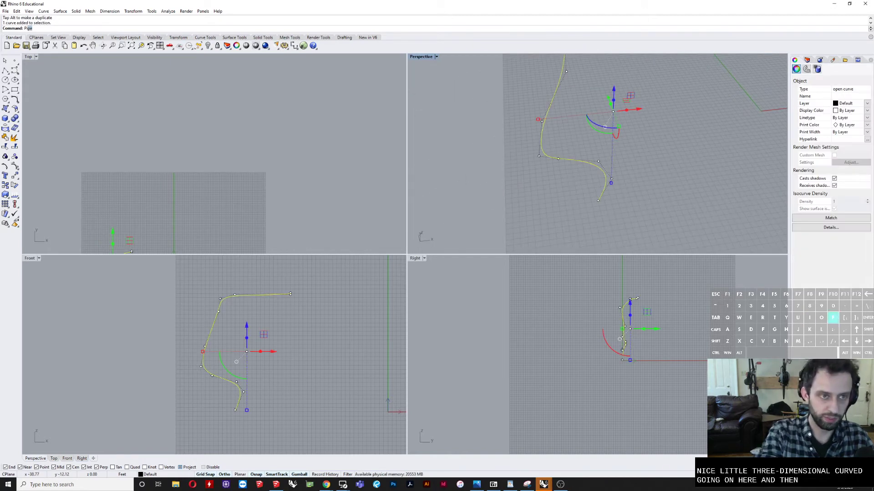
{"action": "type", "text": "pipe"}
{"action": "key", "text": "Return"}
{"action": "key", "text": "Return"}
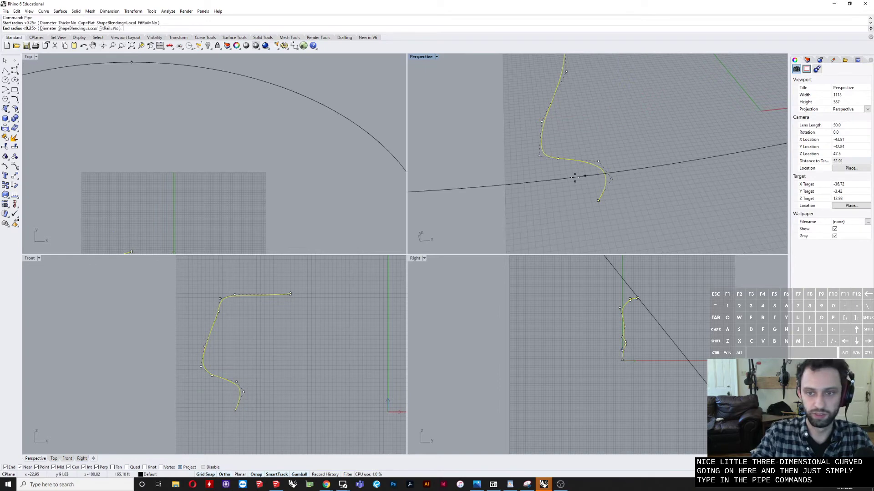
{"action": "key", "text": "Return"}
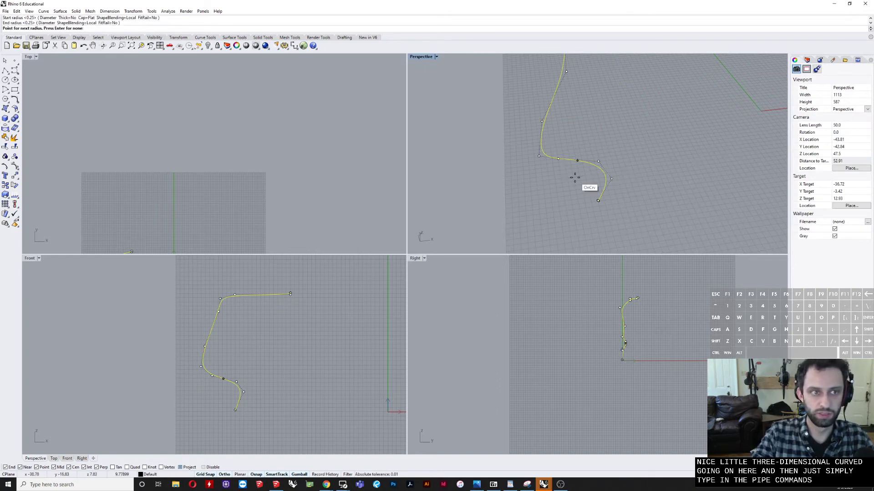
{"action": "key", "text": "Return"}
Step: Check the piped wire from several angles and show all hidden objects again
{"action": "right_click_drag", "start_coordinate": [568, 221], "coordinate": [523, 215]}
{"action": "right_click_drag", "start_coordinate": [543, 140], "coordinate": [519, 128]}
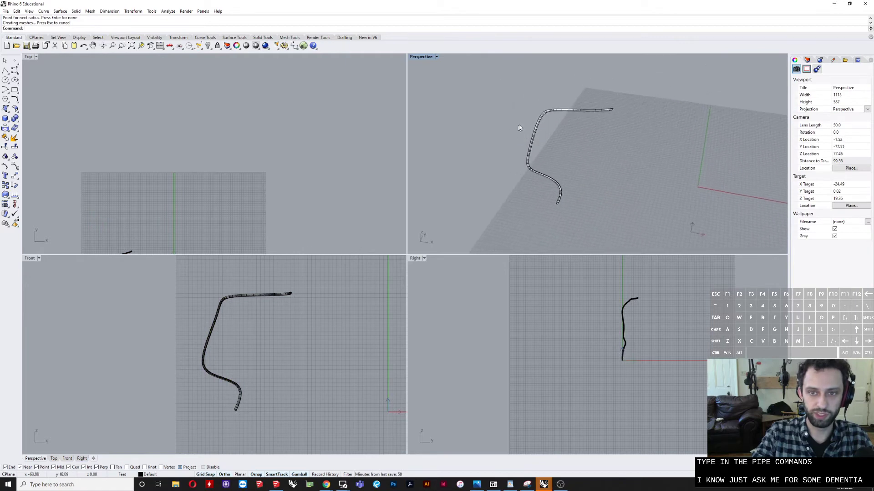
{"action": "scroll", "coordinate": [521, 125], "scroll_direction": "up", "scroll_amount": 6}
{"action": "right_click_drag", "start_coordinate": [573, 101], "coordinate": [538, 174]}
{"action": "scroll", "coordinate": [603, 118], "scroll_direction": "up", "scroll_amount": 8}
{"action": "scroll", "coordinate": [538, 174], "scroll_direction": "down", "scroll_amount": 13}
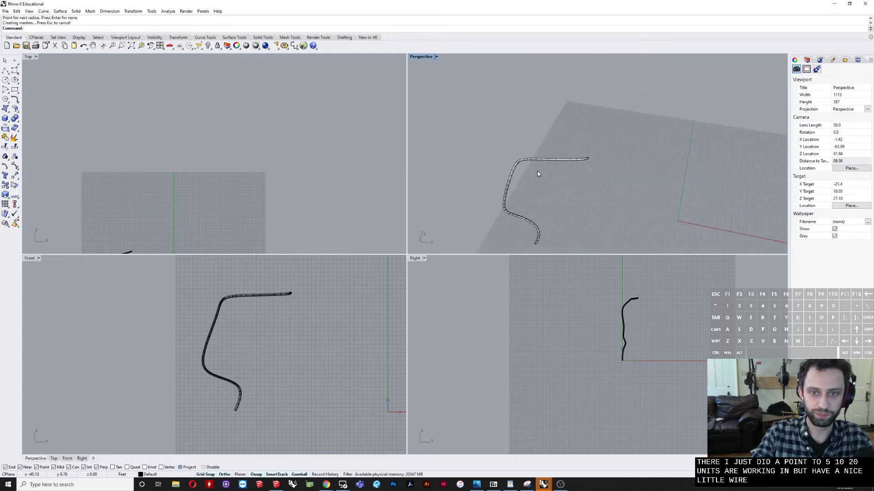
{"action": "right_click", "coordinate": [207, 46]}
Step: Move the earlier curved pipe so its base meets the base of the new piped wire
{"action": "right_click_drag", "start_coordinate": [568, 182], "coordinate": [558, 196]}
{"action": "left_click", "coordinate": [605, 185]}
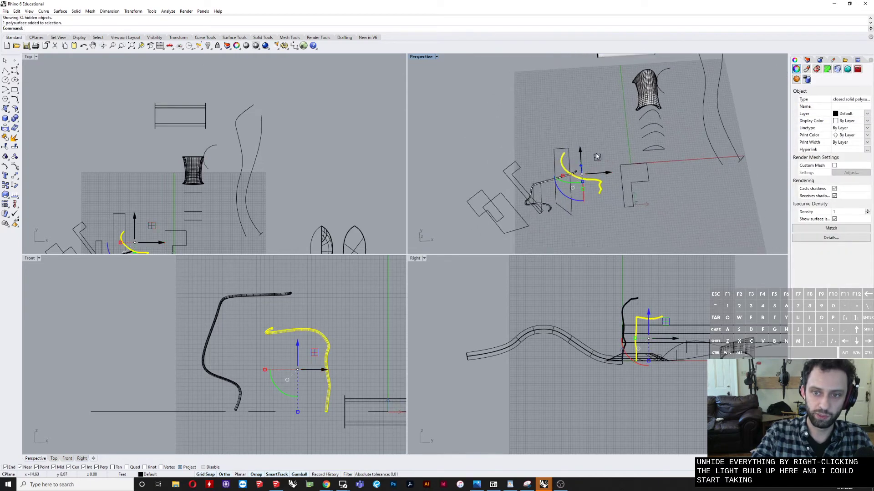
{"action": "left_click_drag", "start_coordinate": [598, 154], "coordinate": [533, 184]}
{"action": "left_click", "coordinate": [554, 244]}
{"action": "right_click_drag", "start_coordinate": [553, 243], "coordinate": [614, 195]}
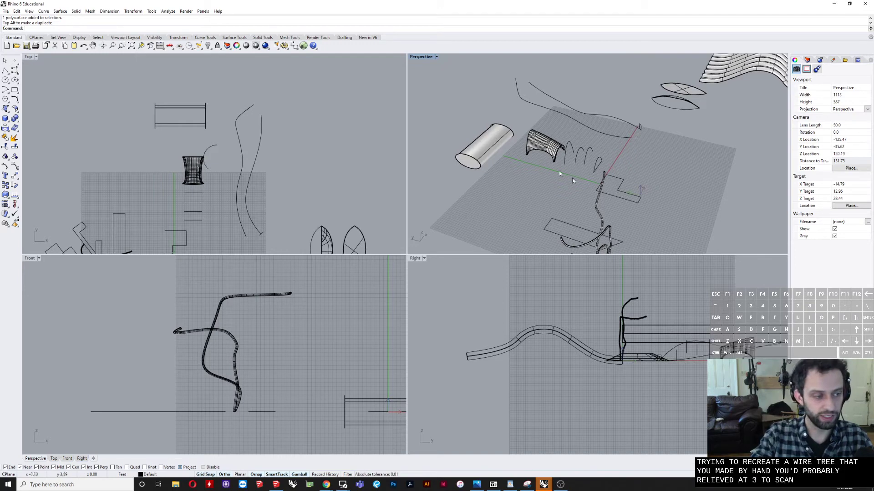
Step: Examine the ALIASES text beside the corrugated roofs in a maximized Perspective view, along with the rest of the models
{"action": "scroll", "coordinate": [609, 161], "scroll_direction": "down", "scroll_amount": 5}
{"action": "right_click_drag", "start_coordinate": [589, 169], "coordinate": [536, 174]}
{"action": "scroll", "coordinate": [561, 148], "scroll_direction": "down", "scroll_amount": 8}
{"action": "right_click_drag", "start_coordinate": [656, 91], "coordinate": [517, 194], "text": "shift"}
{"action": "right_click_drag", "start_coordinate": [637, 108], "coordinate": [622, 181]}
{"action": "scroll", "coordinate": [594, 187], "scroll_direction": "up", "scroll_amount": 10}
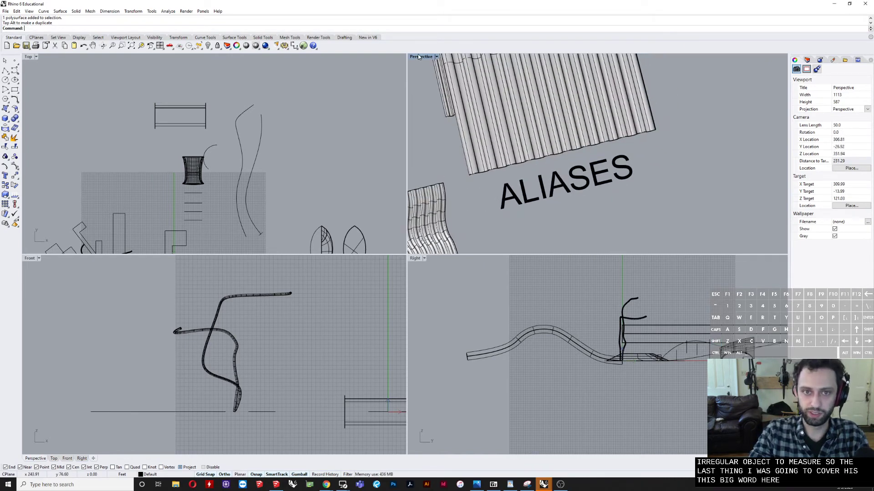
{"action": "double_click", "coordinate": [418, 57]}
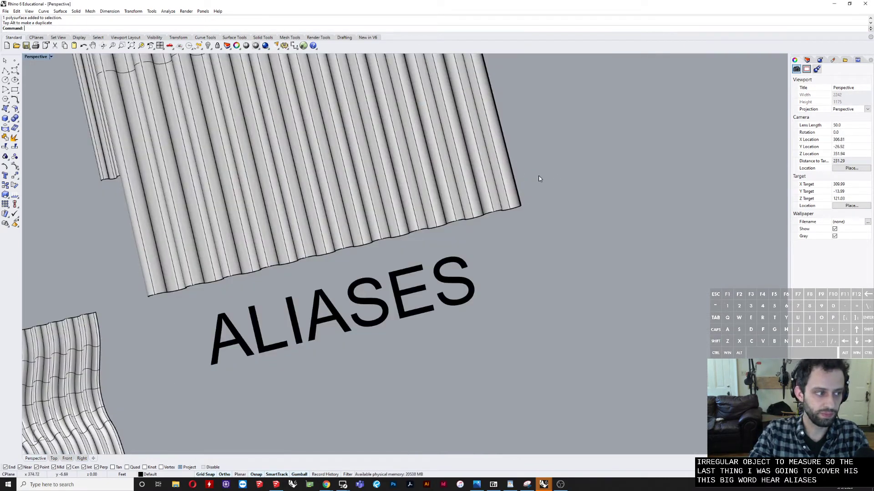
{"action": "right_click_drag", "start_coordinate": [585, 203], "coordinate": [537, 177]}
{"action": "scroll", "coordinate": [571, 198], "scroll_direction": "down", "scroll_amount": 10}
{"action": "right_click_drag", "start_coordinate": [260, 232], "coordinate": [391, 248], "text": "shift"}
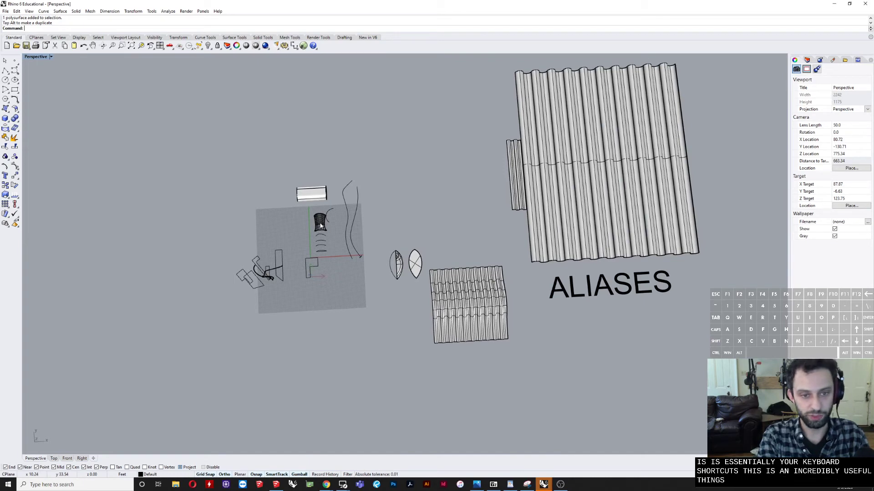
Step: Open the document properties with the DocumentProperties command and show the Aliases page
{"action": "type", "text": "Doum"}
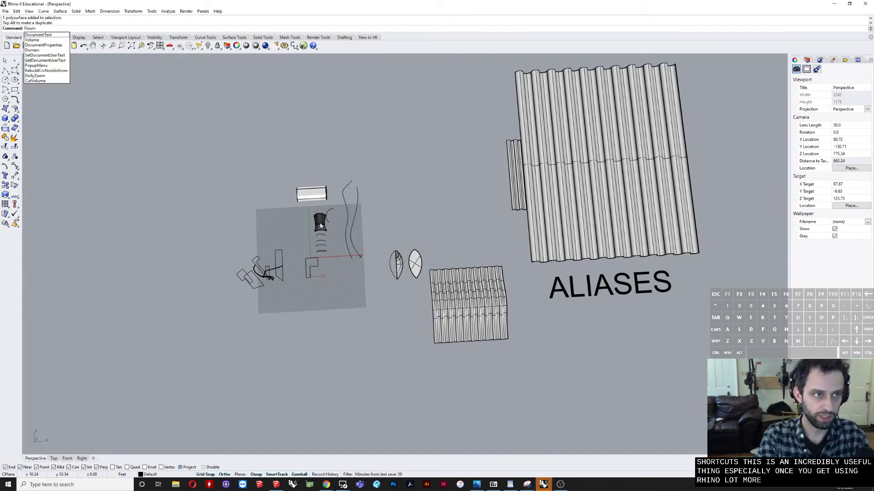
{"action": "key", "text": "BackSpace"}
{"action": "type", "text": "cumentProperties"}
{"action": "key", "text": "Return"}
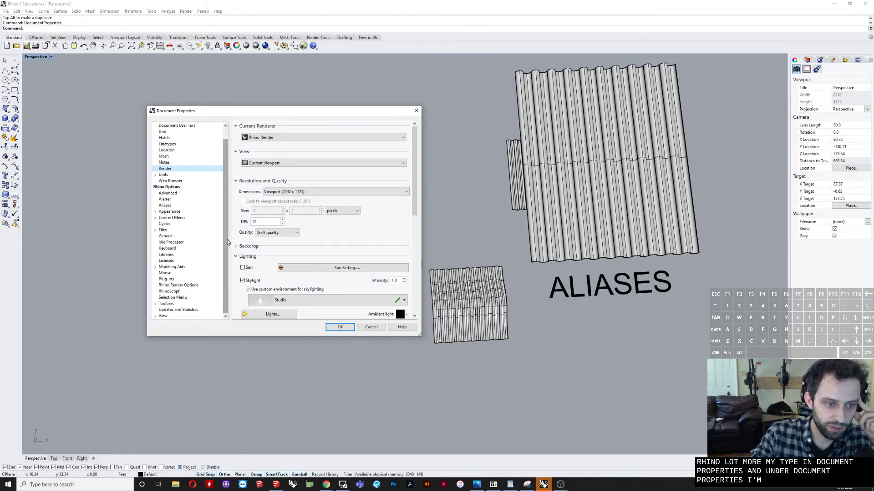
{"action": "left_click", "coordinate": [164, 206]}
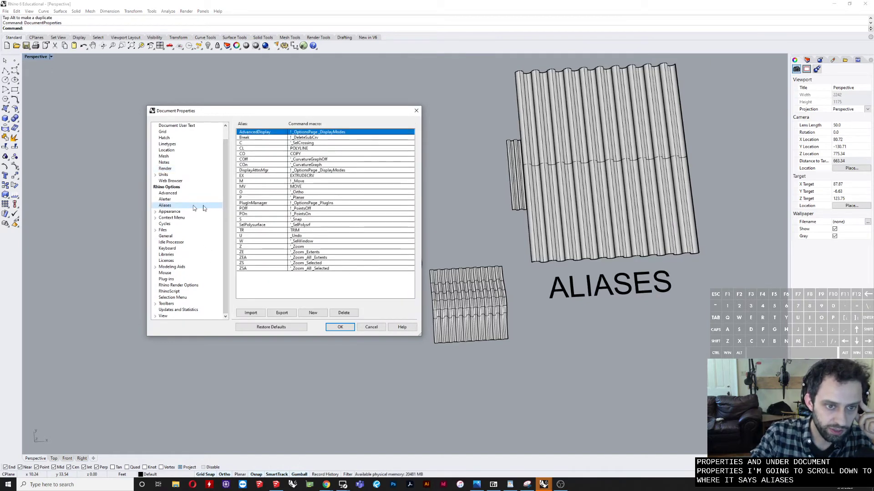
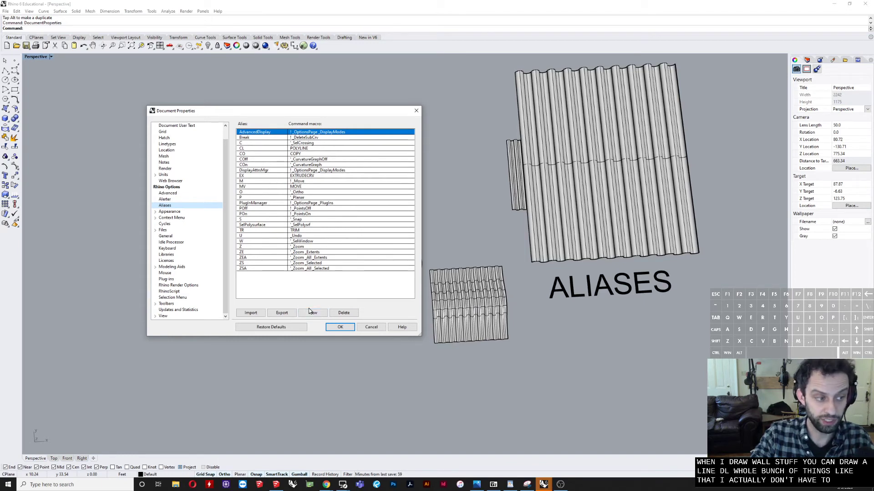
Step: Add a new command alias dl that runs the polyline command
{"action": "left_click", "coordinate": [310, 312]}
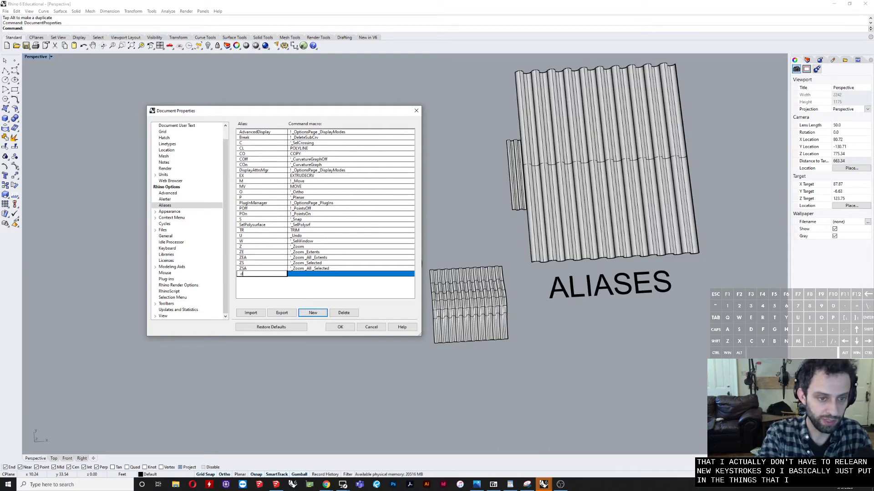
{"action": "key", "text": "Tab"}
{"action": "type", "text": "_po"}
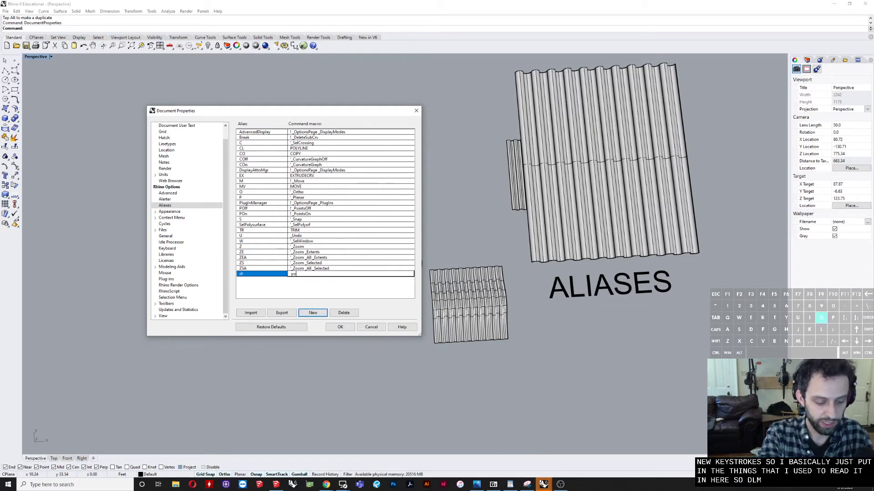
{"action": "type", "text": "ff"}
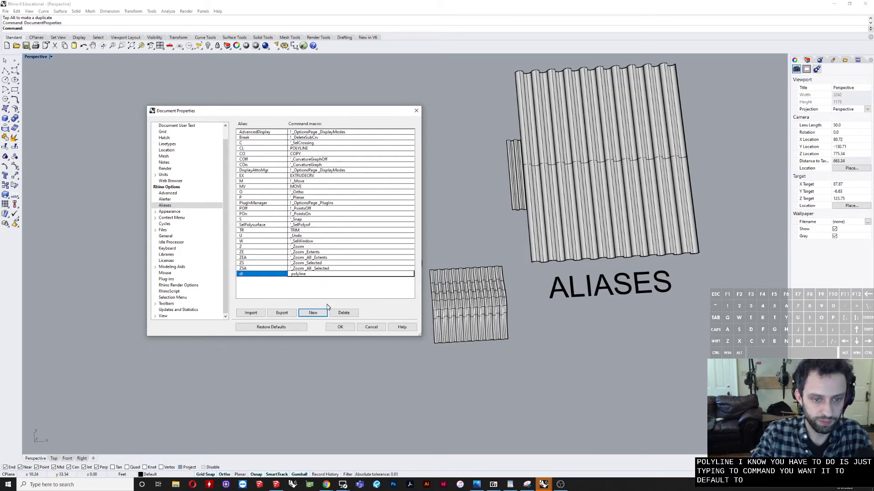
Step: Add another alias, mi, that runs the mirror command, and accept the document properties
{"action": "left_click", "coordinate": [318, 315]}
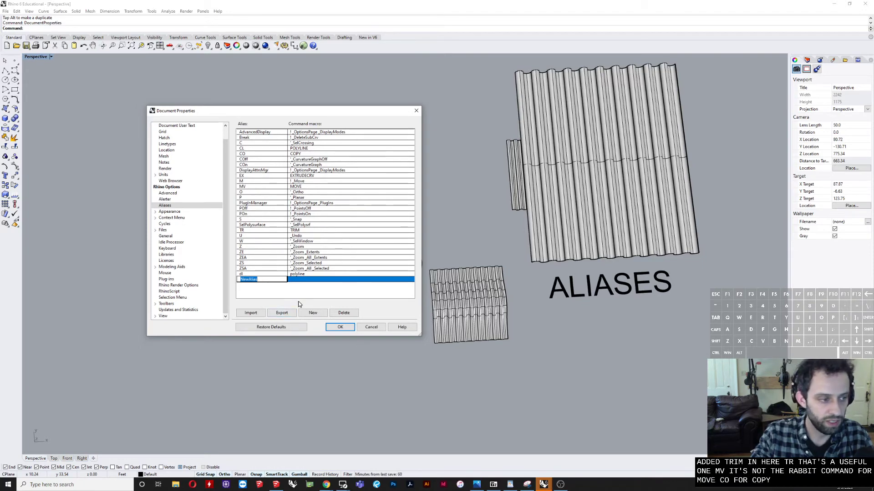
{"action": "type", "text": "mi"}
{"action": "key", "text": "Tab"}
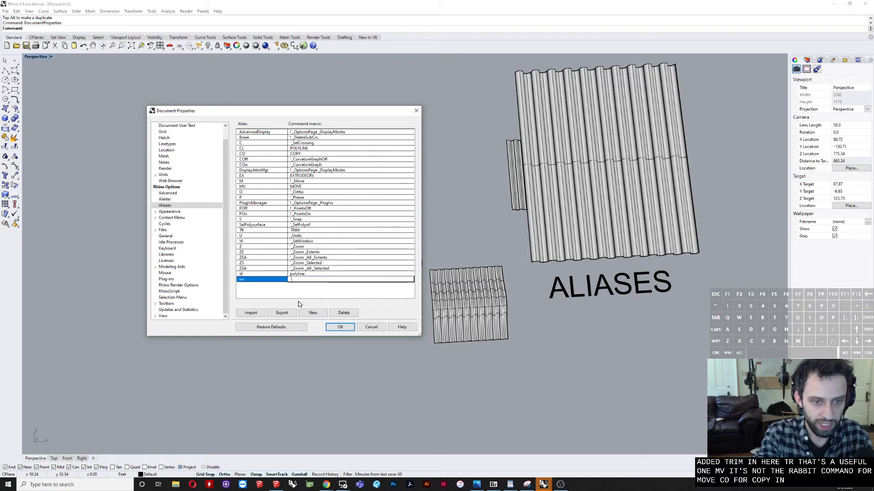
{"action": "type", "text": "mirror"}
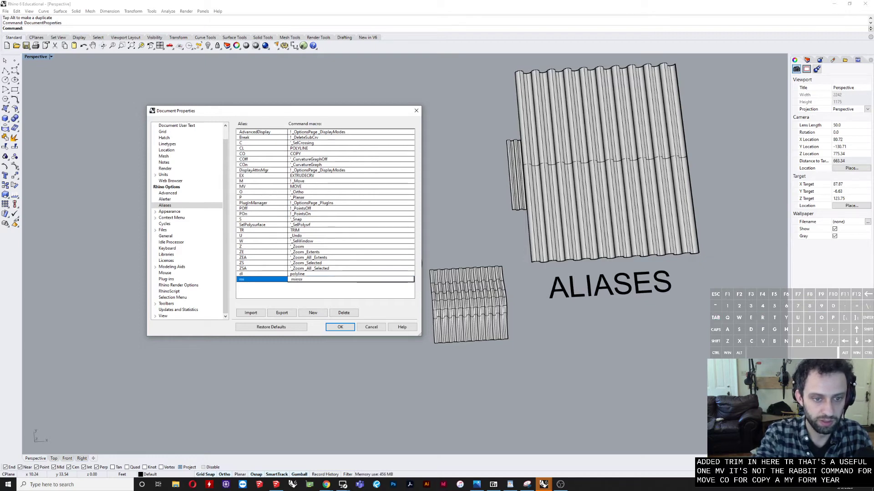
{"action": "key", "text": "Return"}
{"action": "left_click", "coordinate": [339, 327]}
Step: Test the mi alias by starting the Mirror command with it, and cancel the command
{"action": "scroll", "coordinate": [266, 292], "scroll_direction": "down", "scroll_amount": 5}
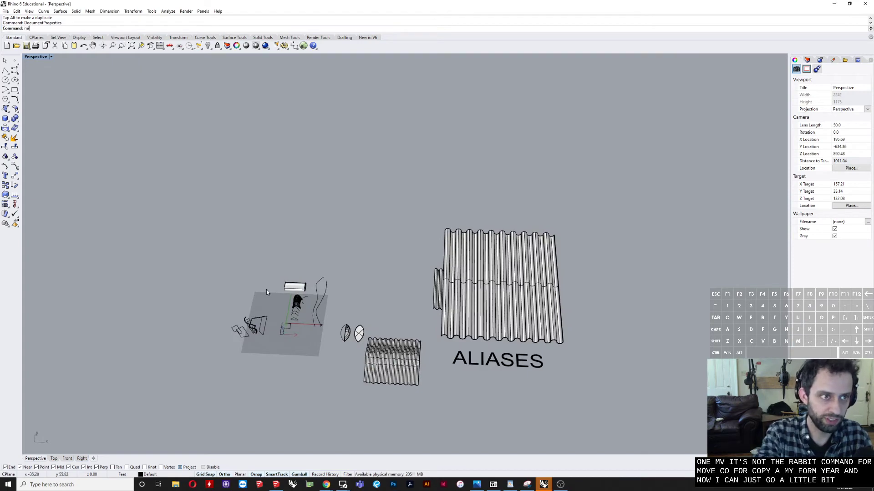
{"action": "key", "text": "Return"}
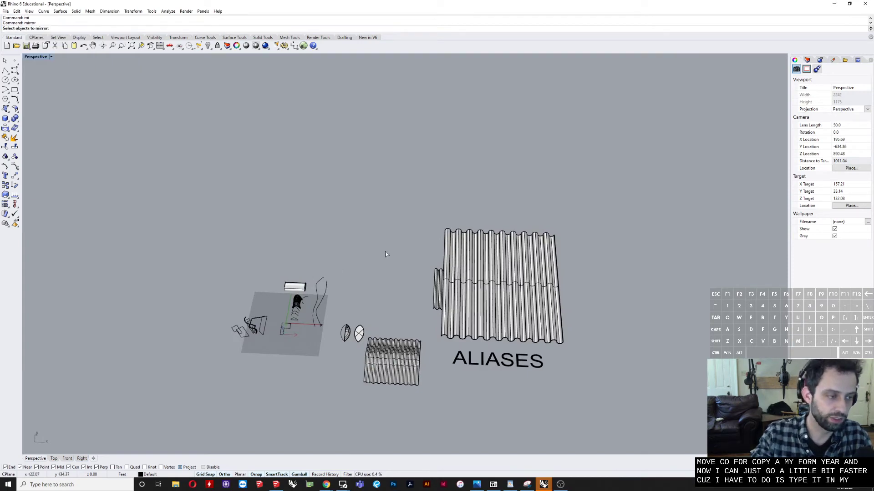
{"action": "scroll", "coordinate": [258, 307], "scroll_direction": "up", "scroll_amount": 4}
{"action": "scroll", "coordinate": [241, 332], "scroll_direction": "down", "scroll_amount": 2}
{"action": "key", "text": "Escape"}
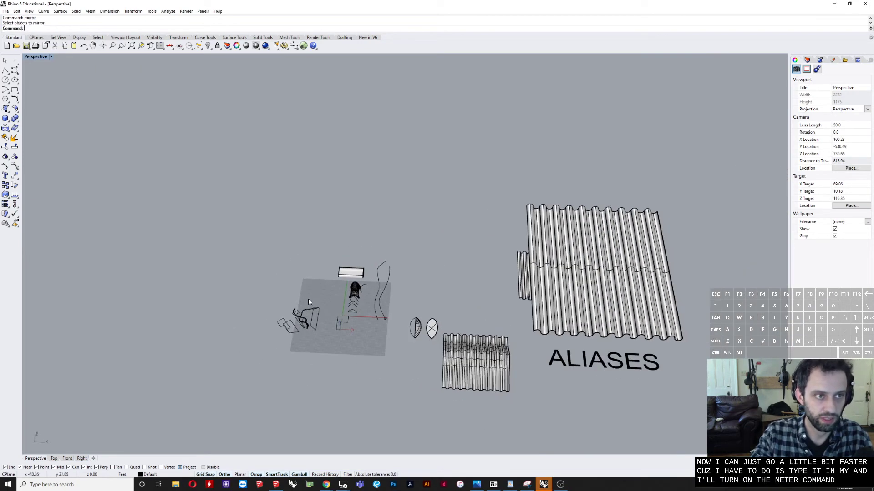
Step: Draw a flat rectangular surface by three points on the empty ground in front of the construction grid
{"action": "right_click_drag", "start_coordinate": [416, 325], "coordinate": [346, 283], "text": "shift"}
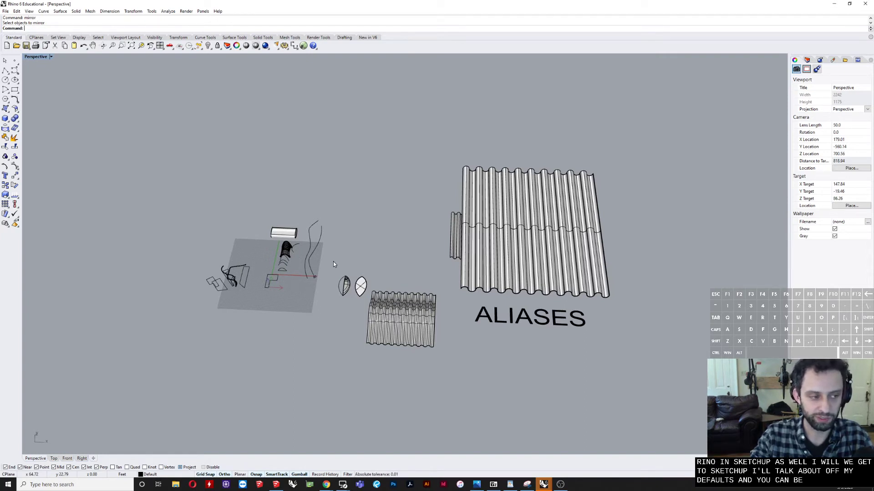
{"action": "right_click_drag", "start_coordinate": [366, 230], "coordinate": [369, 307]}
{"action": "scroll", "coordinate": [328, 329], "scroll_direction": "up", "scroll_amount": 6}
{"action": "mouse_move", "coordinate": [452, 287]}
{"action": "right_mouse_down"}
{"action": "mouse_move", "coordinate": [396, 269]}
{"action": "mouse_move", "coordinate": [459, 287]}
{"action": "right_mouse_up"}
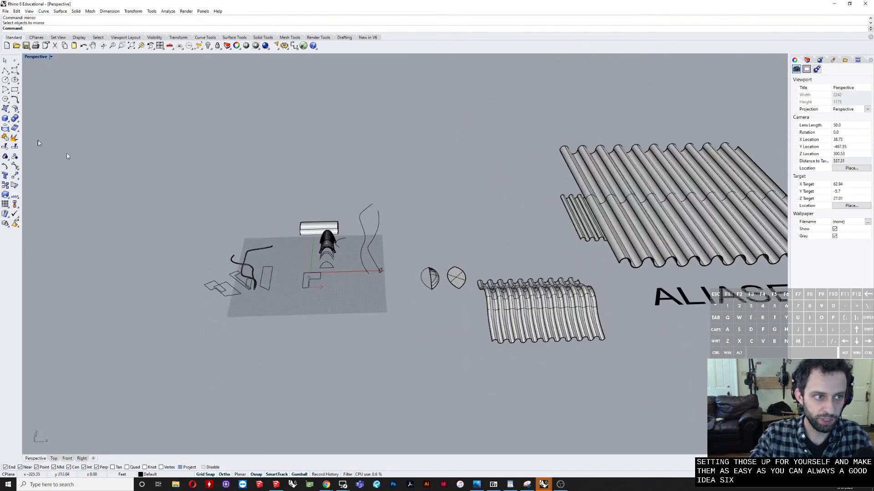
{"action": "left_click", "coordinate": [6, 111]}
{"action": "left_click", "coordinate": [25, 121]}
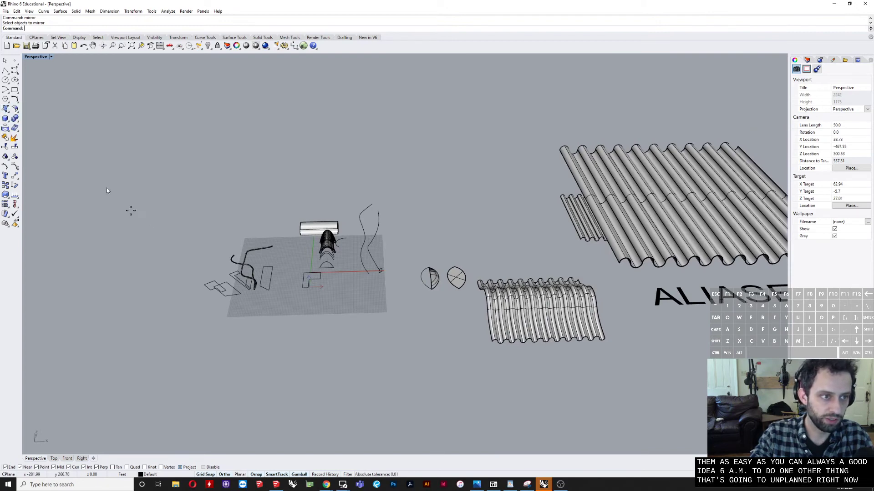
{"action": "left_click", "coordinate": [263, 313]}
{"action": "left_click", "coordinate": [255, 363]}
{"action": "left_click", "coordinate": [340, 345]}
{"action": "mouse_move", "coordinate": [340, 345]}
{"action": "right_mouse_down"}
{"action": "mouse_move", "coordinate": [289, 352]}
{"action": "mouse_move", "coordinate": [333, 309]}
{"action": "mouse_move", "coordinate": [343, 323]}
{"action": "mouse_move", "coordinate": [306, 353]}
{"action": "mouse_move", "coordinate": [328, 353]}
{"action": "right_mouse_up"}
{"action": "left_click", "coordinate": [434, 318]}
Step: Rebuild the rectangular surface with 10 points and degree 3 in both U and V
{"action": "left_click", "coordinate": [414, 330]}
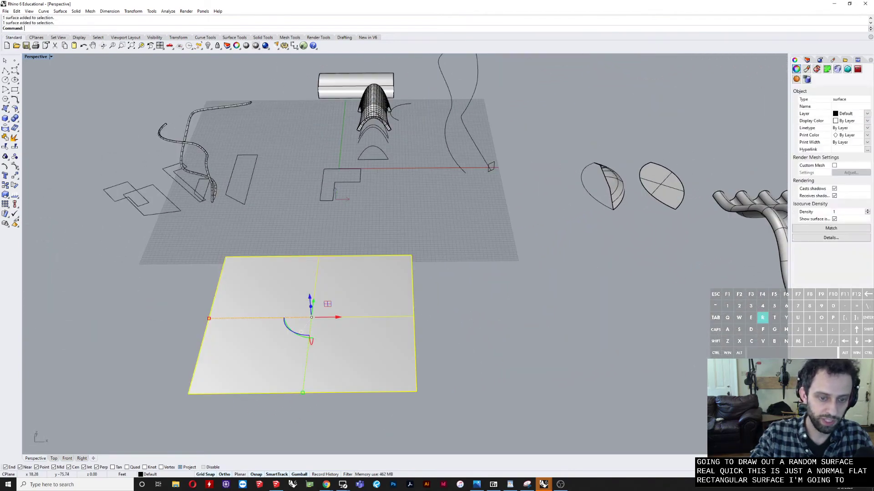
{"action": "type", "text": "Rebuild"}
{"action": "key", "text": "Return"}
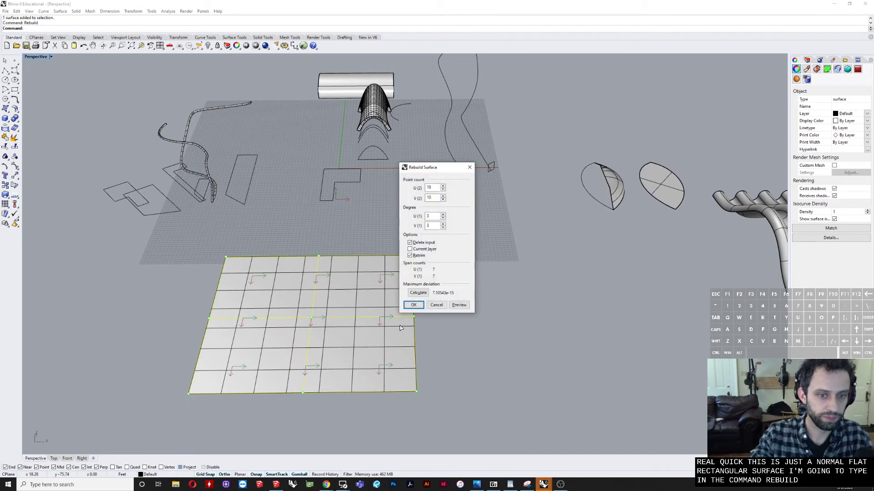
{"action": "left_click_drag", "start_coordinate": [423, 168], "coordinate": [469, 198]}
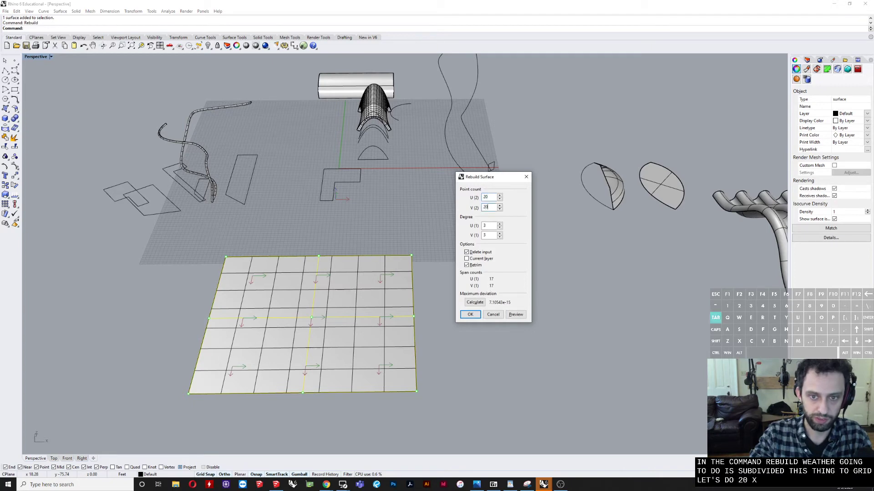
{"action": "key", "text": "Tab"}
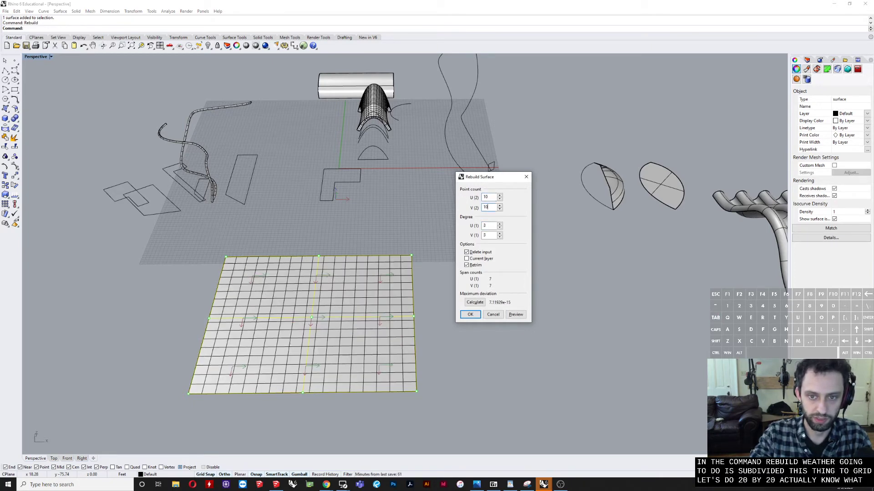
{"action": "key", "text": "Tab"}
{"action": "left_click", "coordinate": [470, 315]}
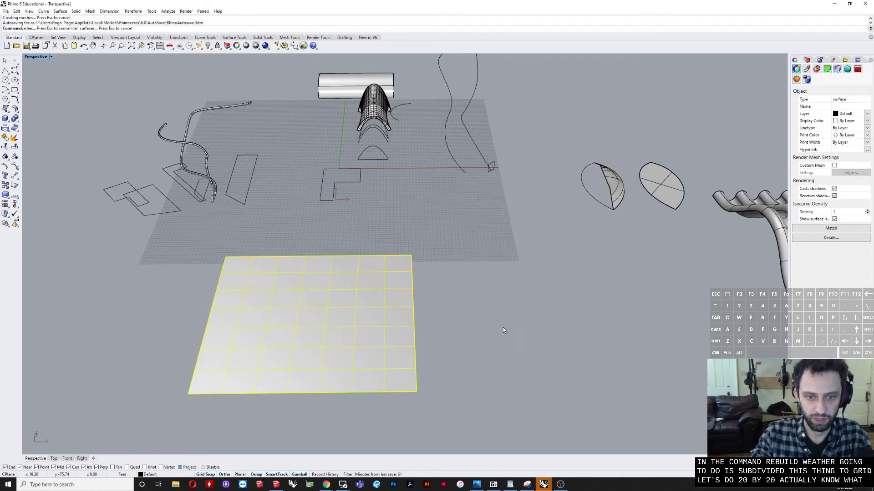
Step: Examine the rebuilt surface from several angles and compare it with the smaller corrugated roof surface
{"action": "right_click_drag", "start_coordinate": [346, 334], "coordinate": [356, 332]}
{"action": "left_click", "coordinate": [544, 287]}
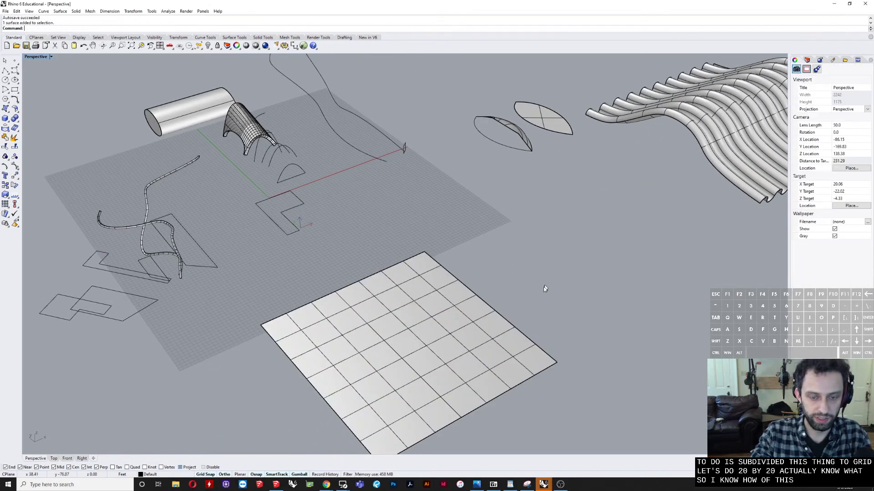
{"action": "right_click_drag", "start_coordinate": [544, 287], "coordinate": [423, 302]}
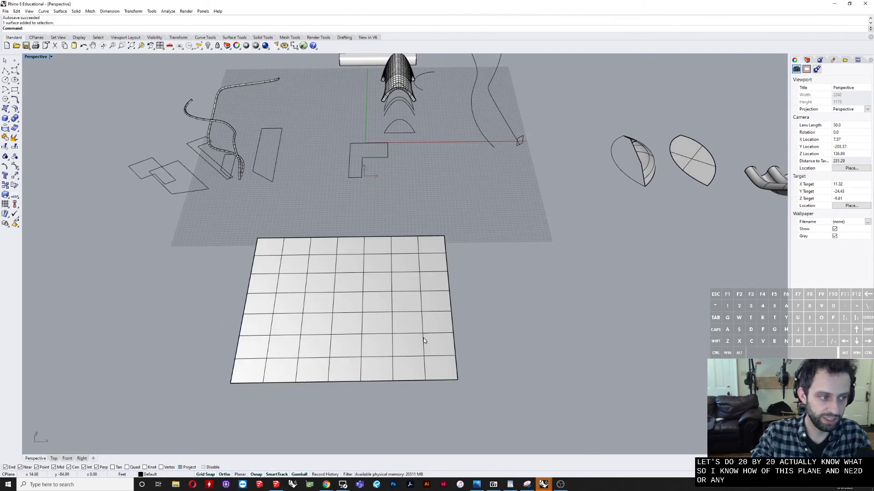
{"action": "right_click_drag", "start_coordinate": [518, 327], "coordinate": [351, 309]}
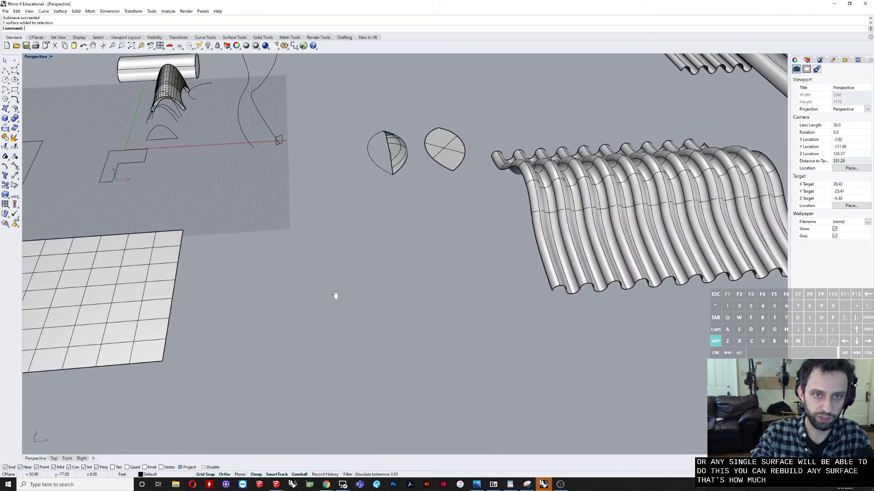
{"action": "left_click", "coordinate": [594, 263]}
{"action": "scroll", "coordinate": [586, 269], "scroll_direction": "up", "scroll_amount": 6}
{"action": "scroll", "coordinate": [547, 275], "scroll_direction": "down", "scroll_amount": 6}
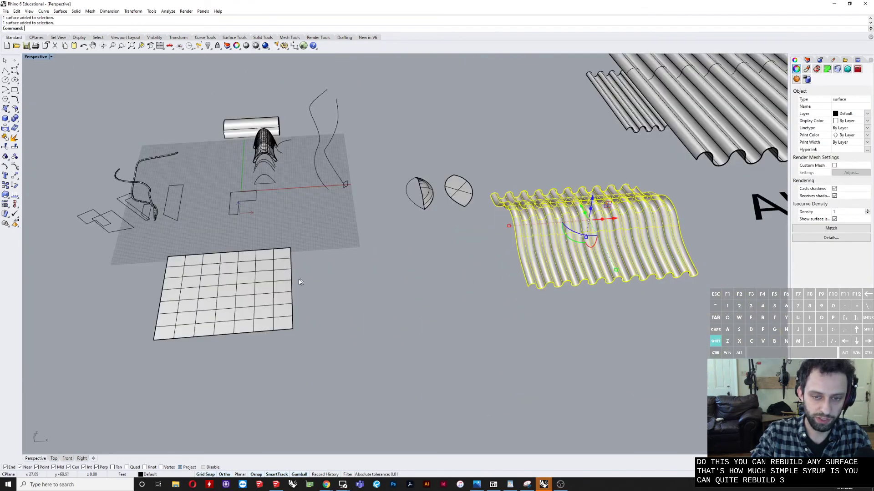
{"action": "scroll", "coordinate": [318, 284], "scroll_direction": "up", "scroll_amount": 5}
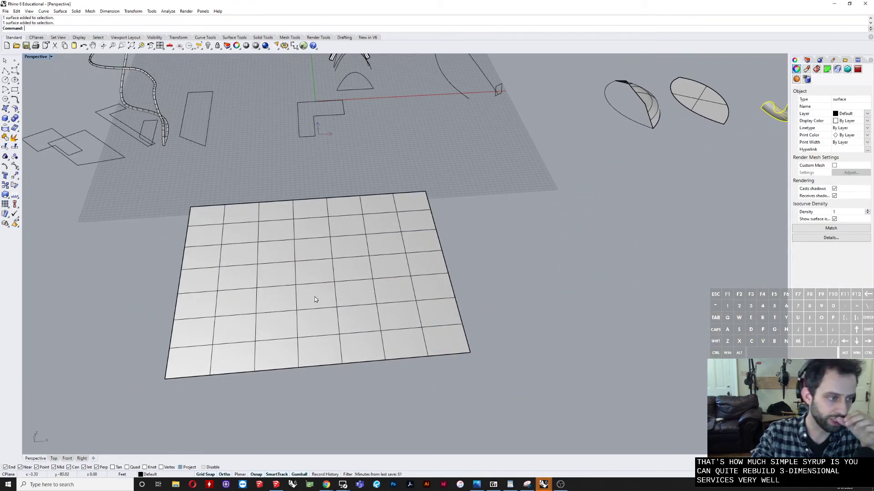
{"action": "key", "text": "Escape"}
Step: Turn on the control points of the rebuilt rectangular surface with the PointsOn command
{"action": "left_click", "coordinate": [402, 286]}
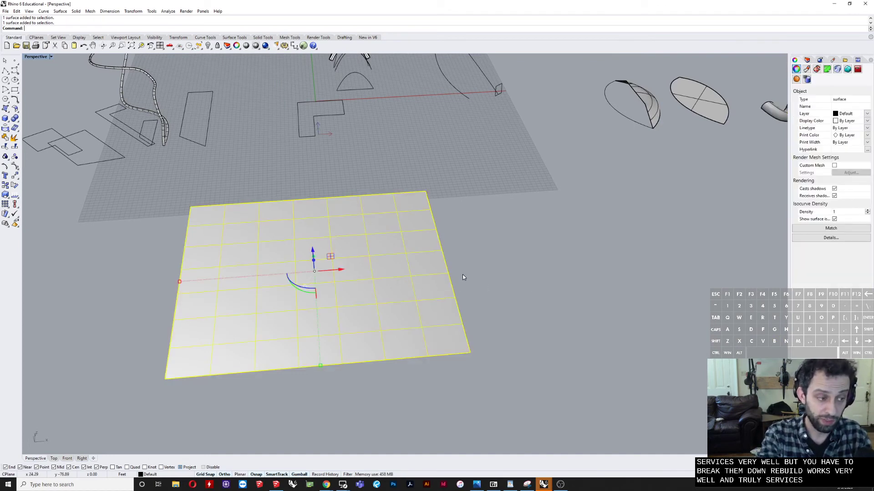
{"action": "type", "text": "ointsOn"}
{"action": "key", "text": "Return"}
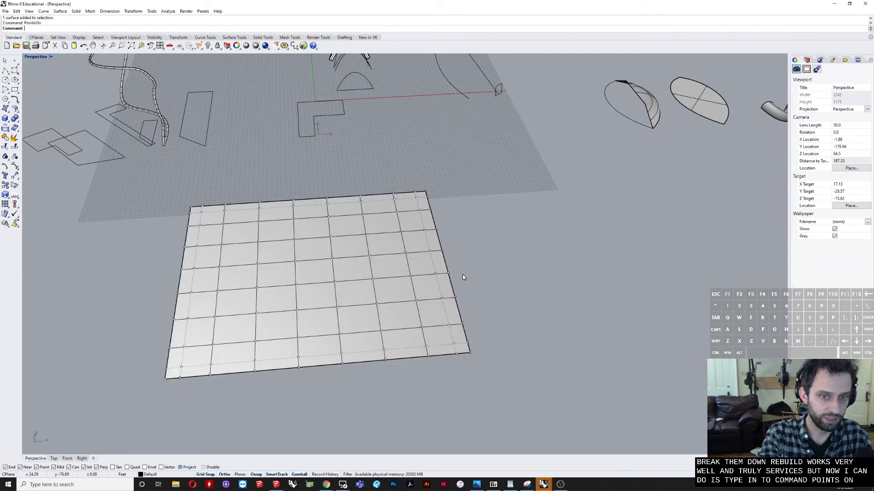
{"action": "right_click_drag", "start_coordinate": [340, 281], "coordinate": [441, 322]}
{"action": "scroll", "coordinate": [298, 256], "scroll_direction": "up", "scroll_amount": 6}
{"action": "scroll", "coordinate": [249, 271], "scroll_direction": "down", "scroll_amount": 6}
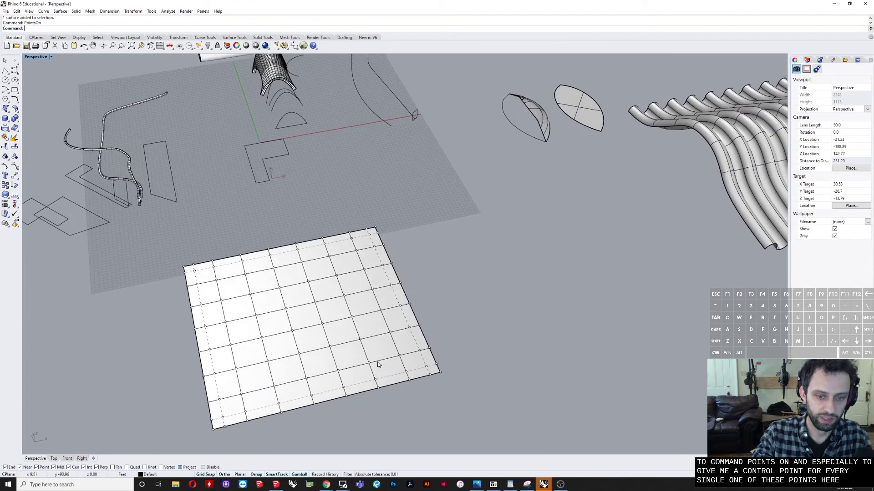
{"action": "left_click_drag", "start_coordinate": [308, 313], "coordinate": [317, 311]}
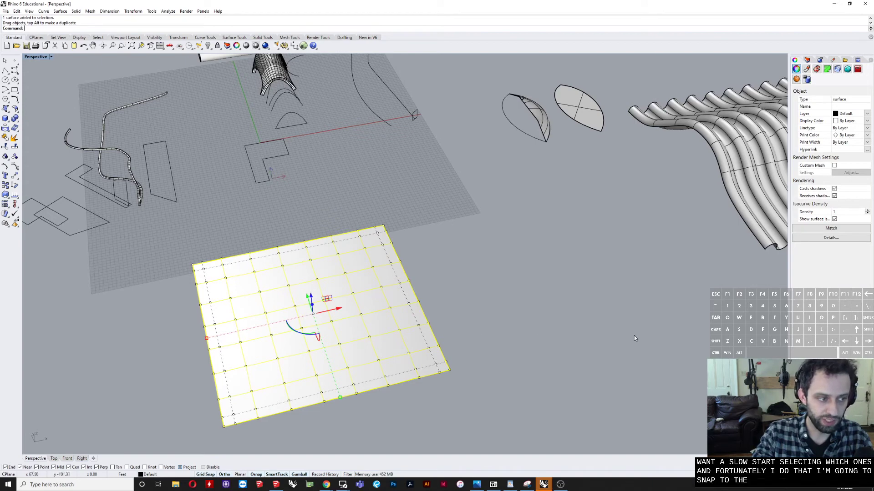
Step: Show the selection filter with the SelectionFilter command
{"action": "right_click_drag", "start_coordinate": [654, 341], "coordinate": [645, 341]}
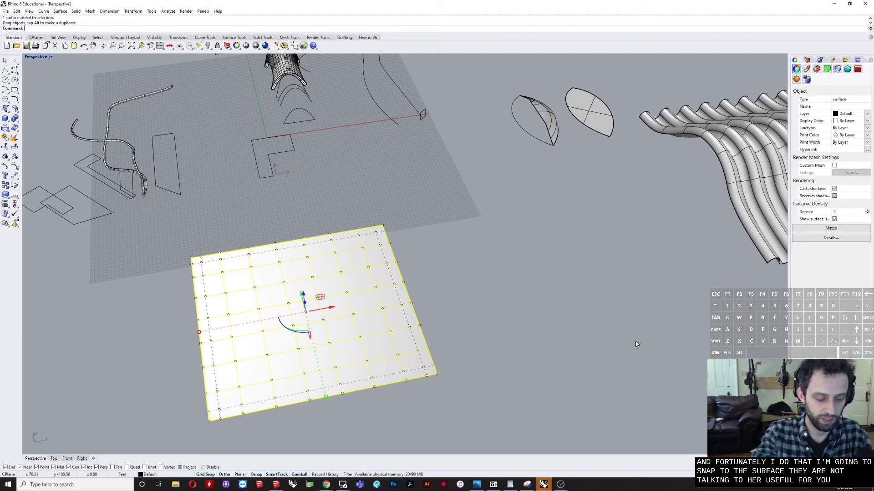
{"action": "type", "text": "e"}
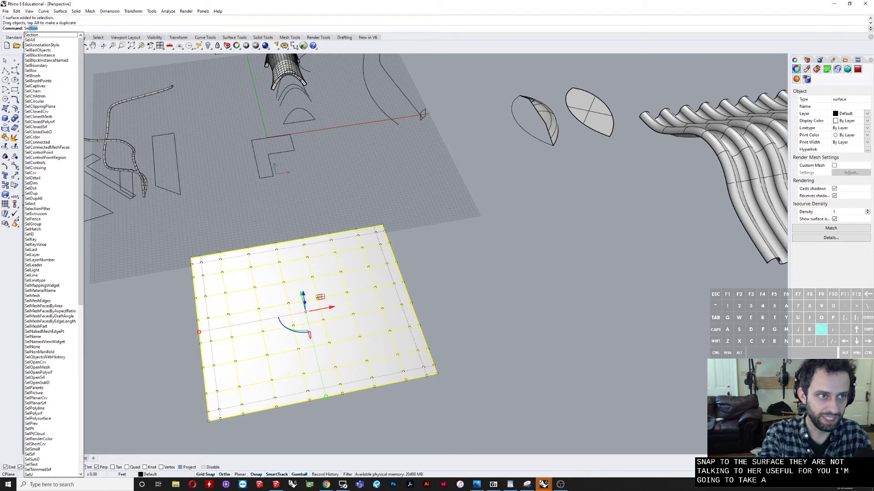
{"action": "type", "text": "lect"}
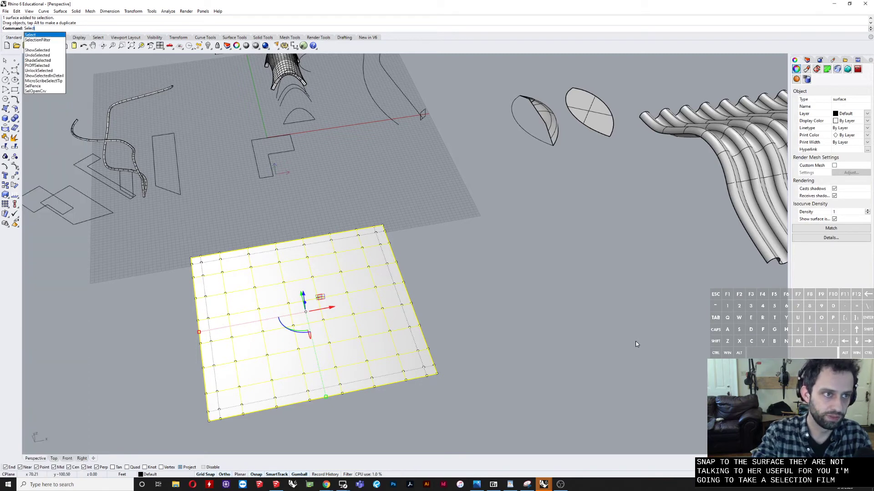
{"action": "key", "text": "Down"}
{"action": "key", "text": "Return"}
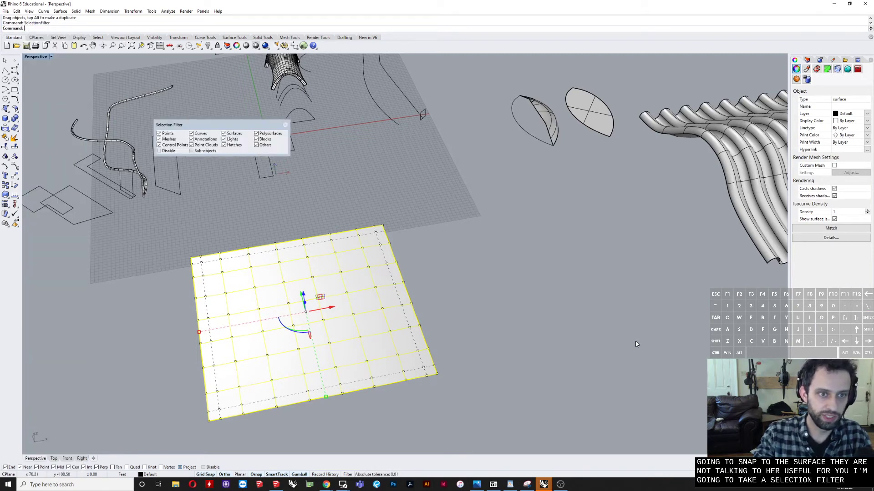
Step: Dock the floating selection filter in the same row as the object snap options
{"action": "left_click_drag", "start_coordinate": [196, 126], "coordinate": [384, 474]}
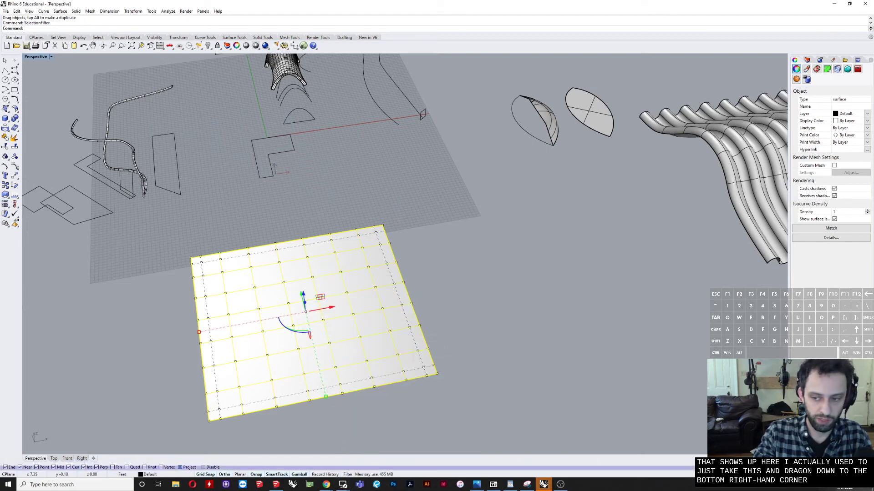
{"action": "left_click_drag", "start_coordinate": [791, 423], "coordinate": [664, 327]}
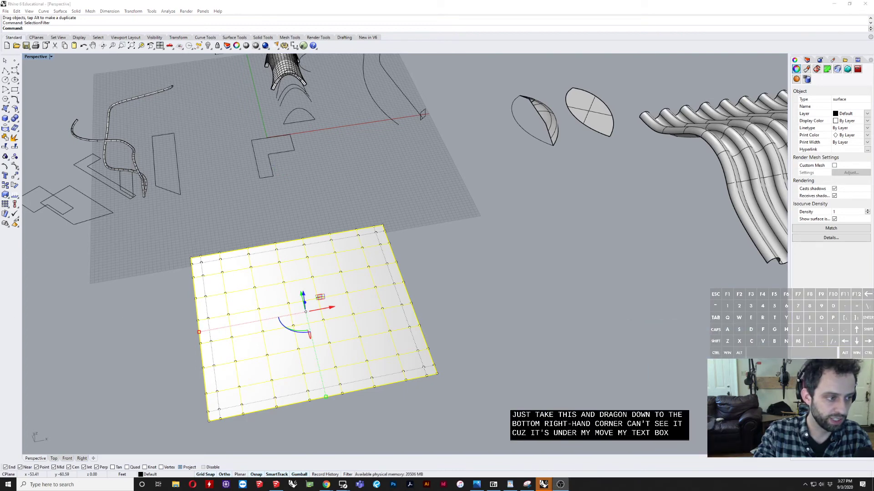
{"action": "left_click", "coordinate": [585, 320]}
{"action": "left_click_drag", "start_coordinate": [679, 322], "coordinate": [868, 469]}
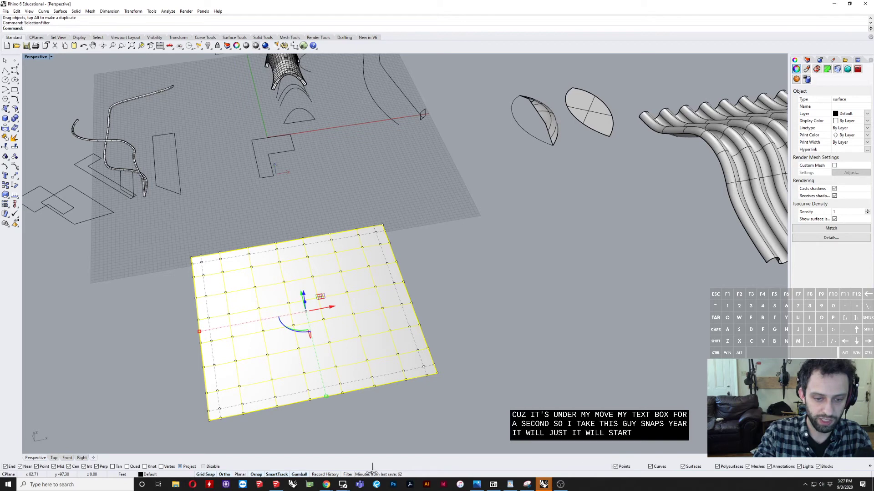
{"action": "left_click_drag", "start_coordinate": [236, 465], "coordinate": [228, 466]}
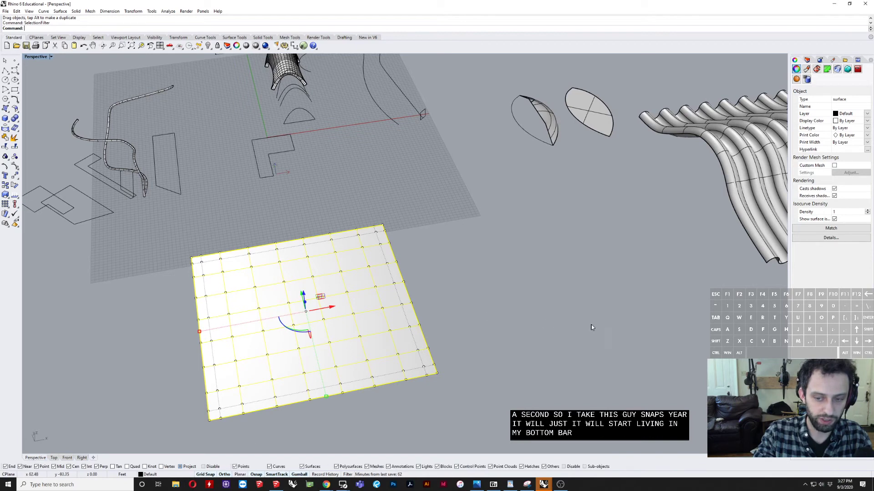
Step: Deselect the rectangular surface and exclude surfaces in the selection filter
{"action": "left_click", "coordinate": [129, 370]}
{"action": "scroll", "coordinate": [359, 448], "scroll_direction": "up", "scroll_amount": 3}
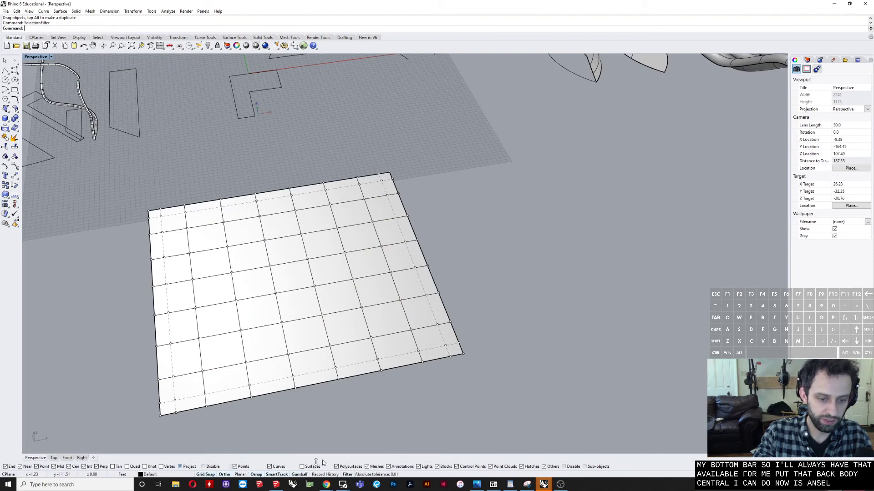
Step: Raise a group of four control points near the middle of the surface to form a bump
{"action": "left_click", "coordinate": [318, 344]}
{"action": "left_click", "coordinate": [286, 347]}
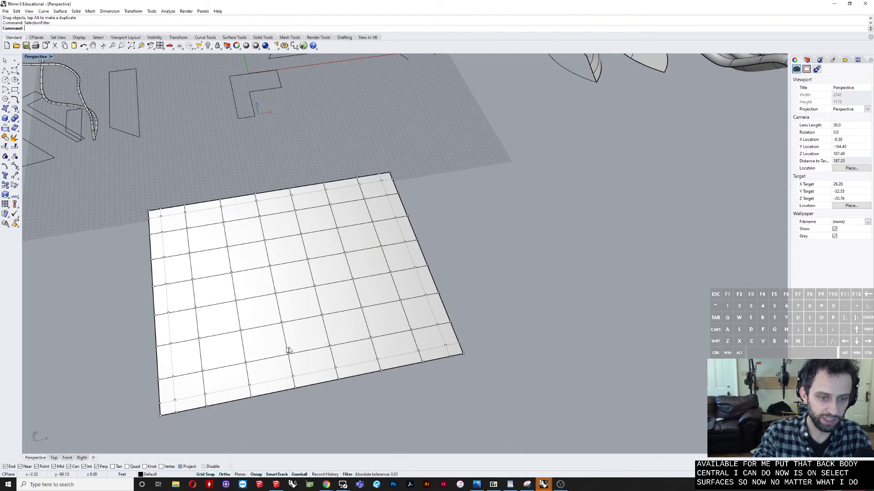
{"action": "left_click_drag", "start_coordinate": [259, 260], "coordinate": [315, 308]}
{"action": "right_click_drag", "start_coordinate": [316, 308], "coordinate": [299, 226]}
{"action": "left_click_drag", "start_coordinate": [295, 231], "coordinate": [294, 214]}
{"action": "right_click_drag", "start_coordinate": [241, 266], "coordinate": [274, 251]}
{"action": "scroll", "coordinate": [273, 250], "scroll_direction": "up", "scroll_amount": 4}
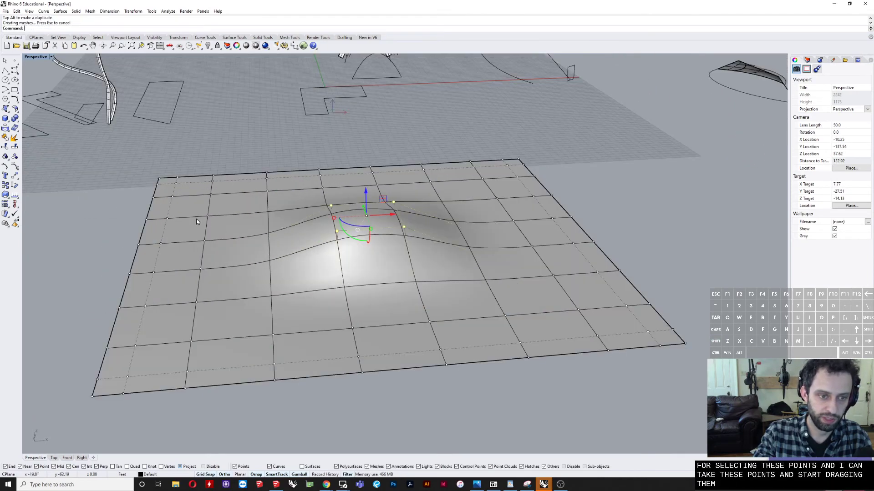
Step: Lower the group of four control points beside the central bump to form a dip
{"action": "left_click_drag", "start_coordinate": [196, 218], "coordinate": [277, 282]}
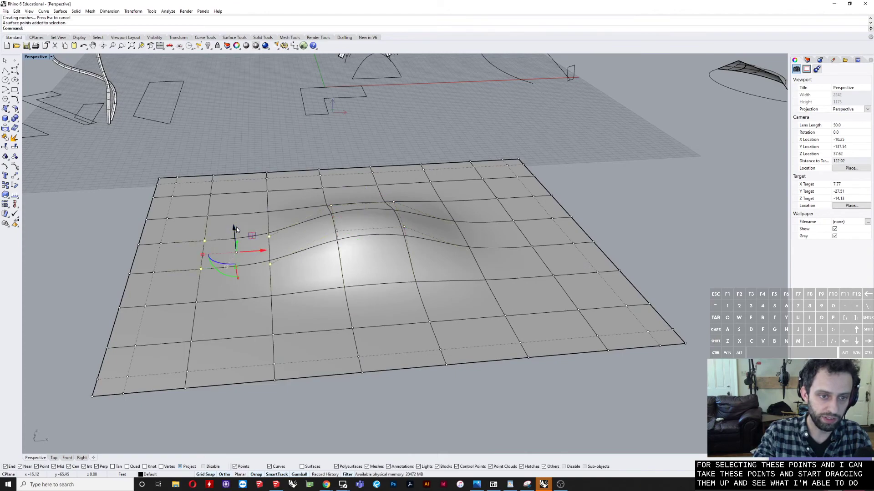
{"action": "left_click_drag", "start_coordinate": [236, 228], "coordinate": [236, 249]}
{"action": "right_click_drag", "start_coordinate": [257, 251], "coordinate": [496, 282]}
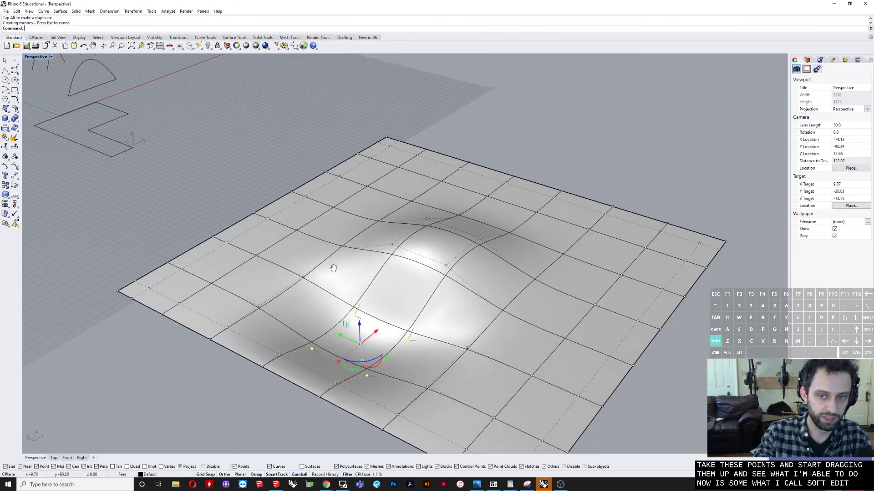
{"action": "scroll", "coordinate": [496, 283], "scroll_direction": "up", "scroll_amount": 2}
Step: Lower two more groups of four control points on other sides of the central bump
{"action": "left_click_drag", "start_coordinate": [517, 264], "coordinate": [633, 364]}
{"action": "left_click_drag", "start_coordinate": [565, 301], "coordinate": [552, 330]}
{"action": "right_click_drag", "start_coordinate": [587, 304], "coordinate": [562, 314]}
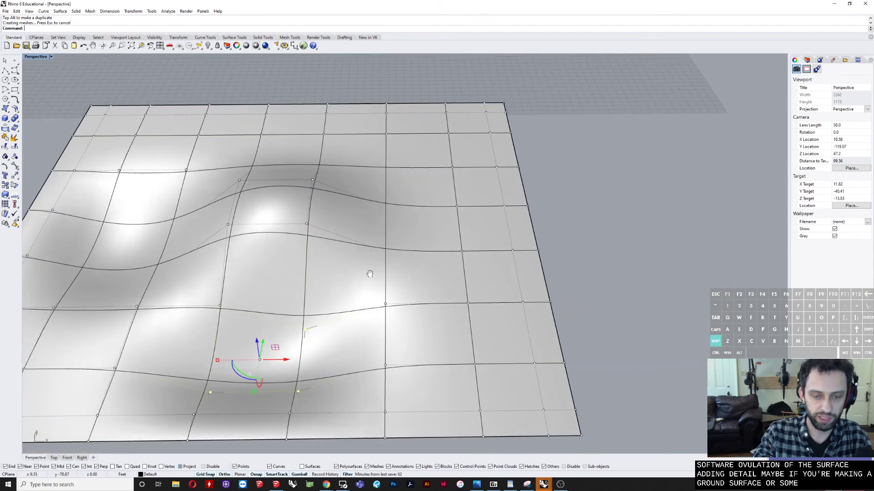
{"action": "left_click_drag", "start_coordinate": [362, 171], "coordinate": [460, 267], "text": "shift"}
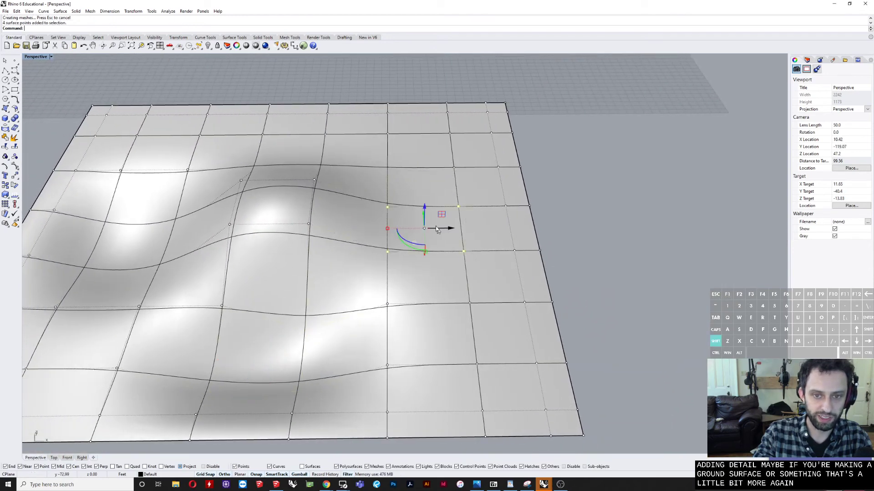
{"action": "left_click_drag", "start_coordinate": [425, 210], "coordinate": [425, 239]}
{"action": "right_click_drag", "start_coordinate": [394, 250], "coordinate": [378, 243]}
Step: Turn off the surface's control points and allow surfaces in the selection filter again
{"action": "left_click", "coordinate": [515, 248]}
{"action": "scroll", "coordinate": [515, 248], "scroll_direction": "down", "scroll_amount": 8}
{"action": "mouse_move", "coordinate": [433, 280]}
{"action": "right_mouse_down"}
{"action": "mouse_move", "coordinate": [447, 290]}
{"action": "mouse_move", "coordinate": [529, 253]}
{"action": "mouse_move", "coordinate": [538, 294]}
{"action": "right_mouse_up"}
{"action": "scroll", "coordinate": [501, 217], "scroll_direction": "up", "scroll_amount": 5}
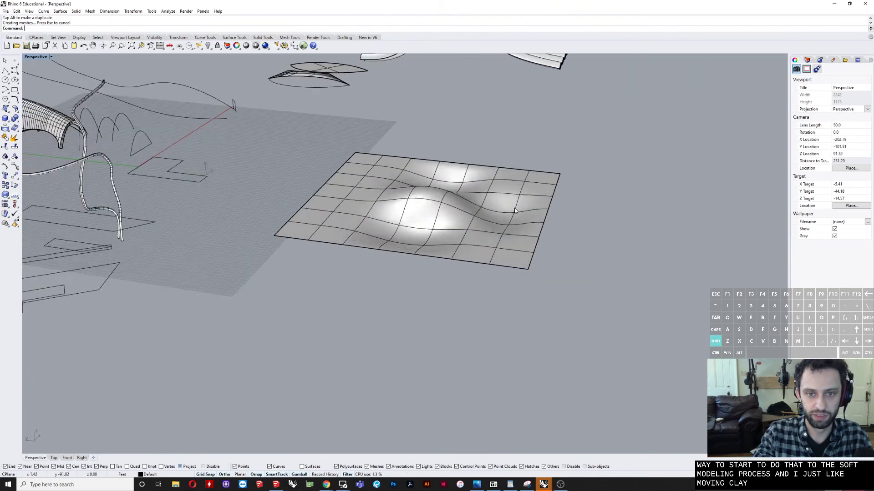
{"action": "right_click_drag", "start_coordinate": [501, 217], "coordinate": [479, 234]}
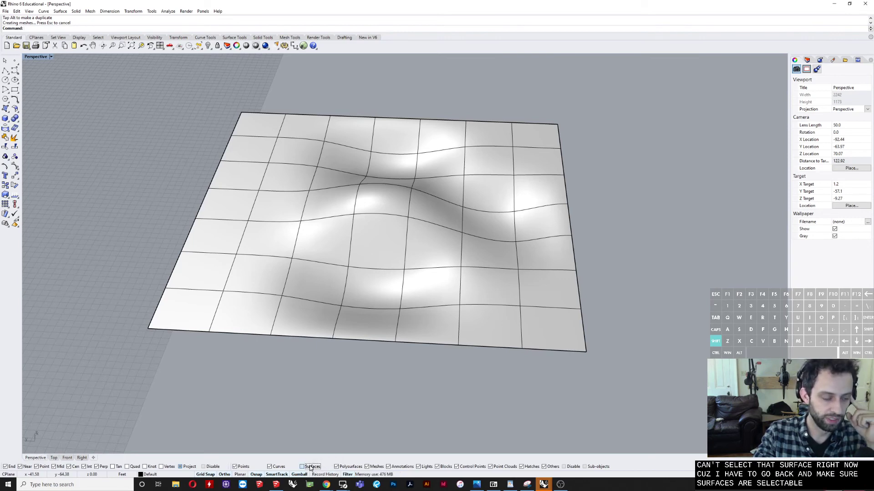
Step: Rebuild the undulating surface with a point count of 4 in U and 4 in V
{"action": "left_click", "coordinate": [455, 258]}
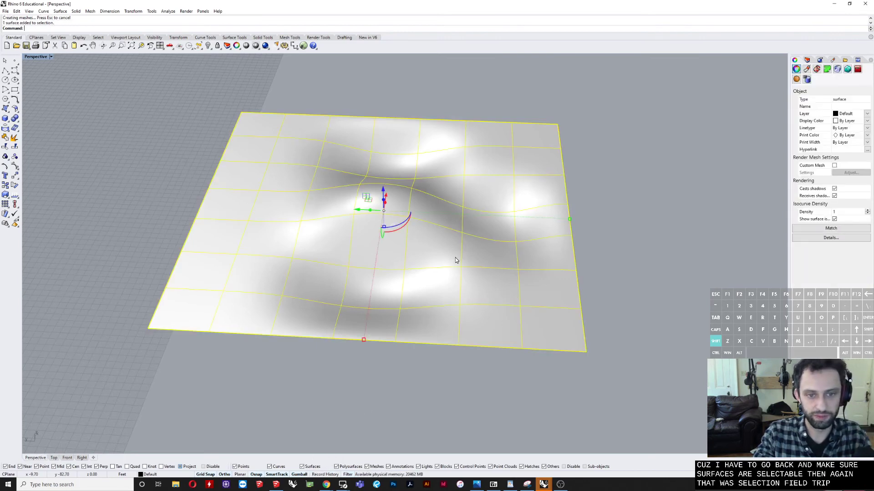
{"action": "right_click_drag", "start_coordinate": [455, 257], "coordinate": [462, 244]}
{"action": "type", "text": "rebuild"}
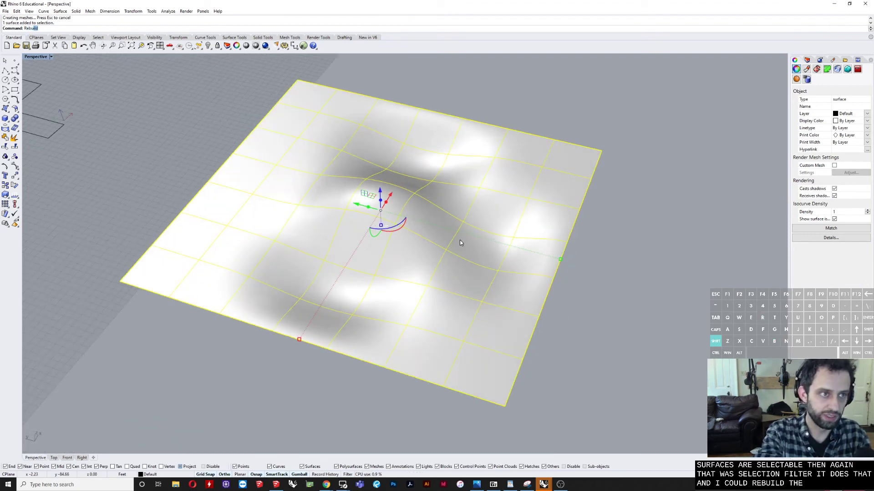
{"action": "key", "text": "Return"}
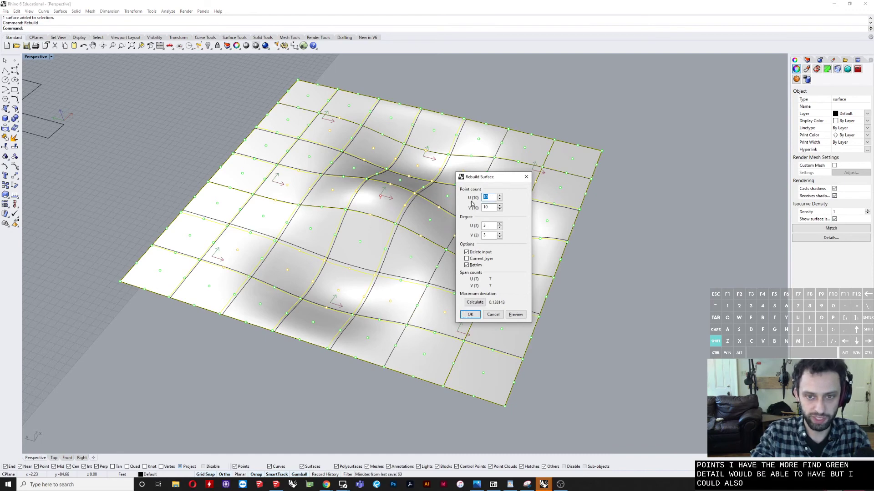
{"action": "type", "text": "4"}
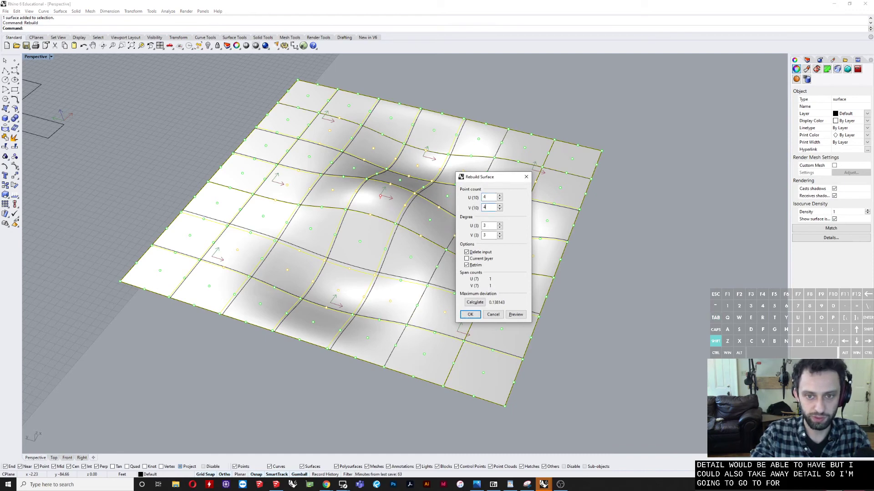
{"action": "key", "text": "Tab"}
{"action": "type", "text": "4"}
{"action": "left_click", "coordinate": [470, 315]}
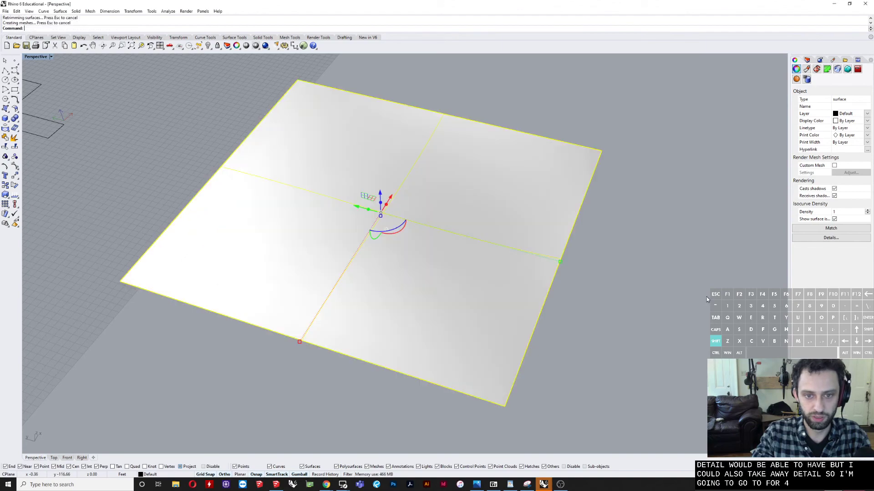
Step: Undo the accidental drag of the surface and its 4 by 4 rebuild
{"action": "key", "text": "Escape"}
{"action": "right_click_drag", "start_coordinate": [485, 289], "coordinate": [561, 257]}
{"action": "scroll", "coordinate": [441, 215], "scroll_direction": "up", "scroll_amount": 6}
{"action": "mouse_move", "coordinate": [439, 215]}
{"action": "right_mouse_down"}
{"action": "mouse_move", "coordinate": [432, 221]}
{"action": "mouse_move", "coordinate": [457, 203]}
{"action": "mouse_move", "coordinate": [476, 223]}
{"action": "mouse_move", "coordinate": [503, 224]}
{"action": "mouse_move", "coordinate": [518, 211]}
{"action": "mouse_move", "coordinate": [544, 246]}
{"action": "mouse_move", "coordinate": [439, 209]}
{"action": "right_mouse_up"}
{"action": "scroll", "coordinate": [287, 230], "scroll_direction": "down", "scroll_amount": 6}
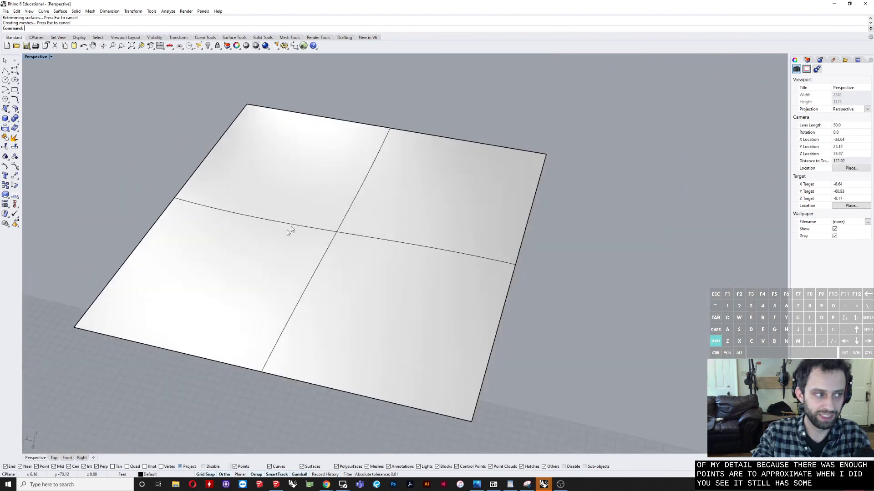
{"action": "right_click_drag", "start_coordinate": [287, 230], "coordinate": [298, 207]}
{"action": "left_click", "coordinate": [299, 205]}
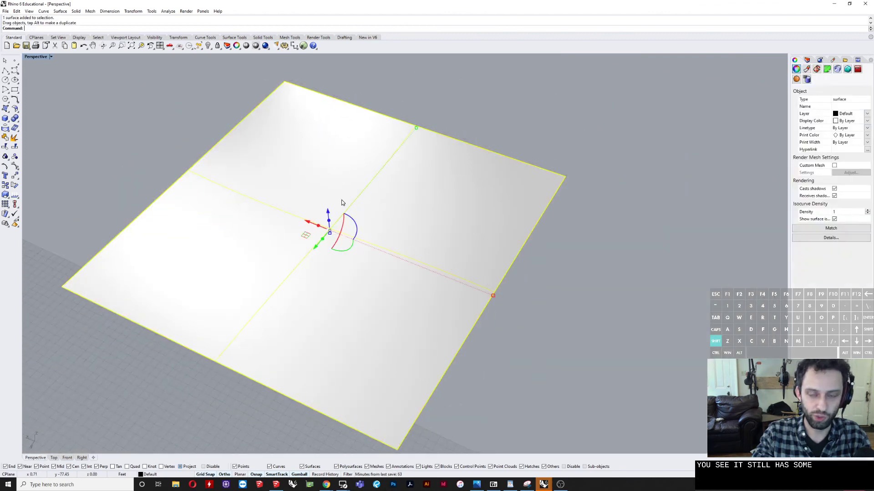
{"action": "key", "text": "ctrl+z"}
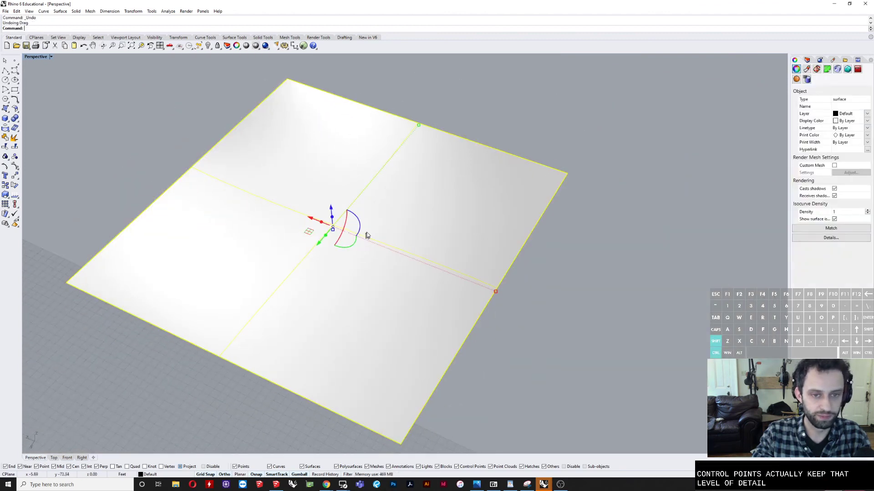
{"action": "key", "text": "ctrl+z"}
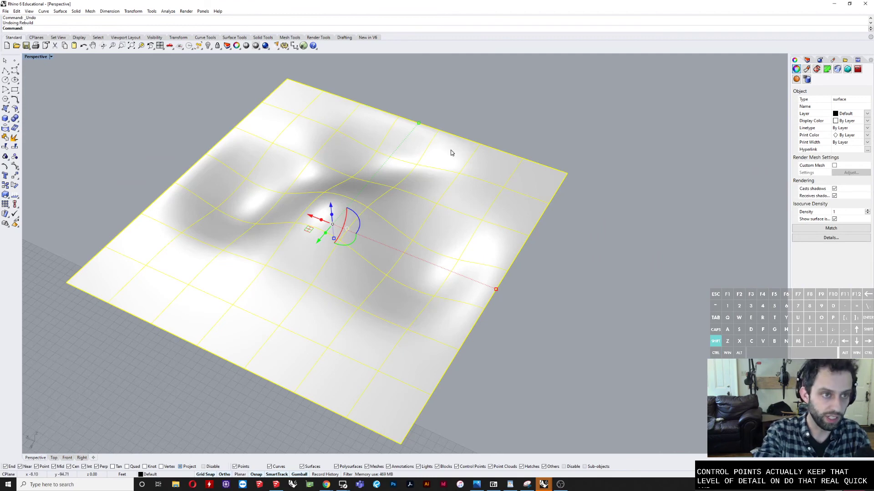
Step: Rebuild the undulating surface with a point count of 50 in U and 50 in V
{"action": "type", "text": "Rebuild"}
{"action": "key", "text": "Return"}
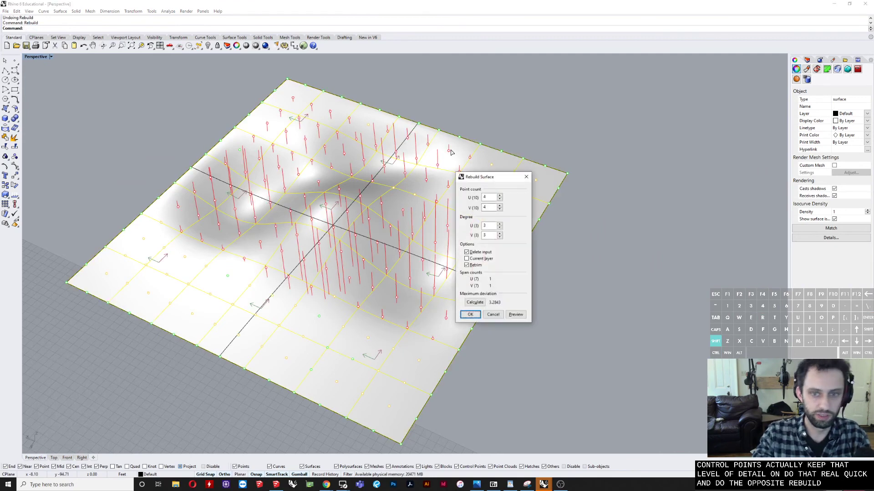
{"action": "left_click_drag", "start_coordinate": [489, 198], "coordinate": [442, 188]}
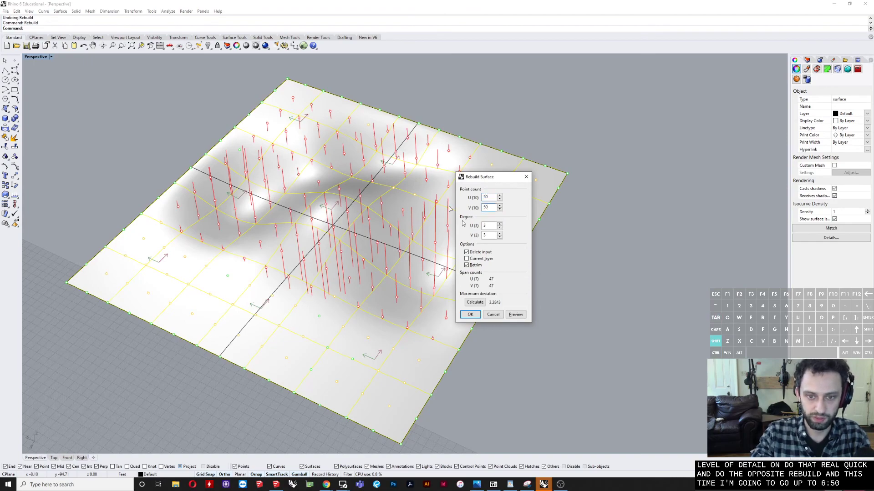
{"action": "left_click", "coordinate": [475, 317]}
{"action": "left_click", "coordinate": [612, 320]}
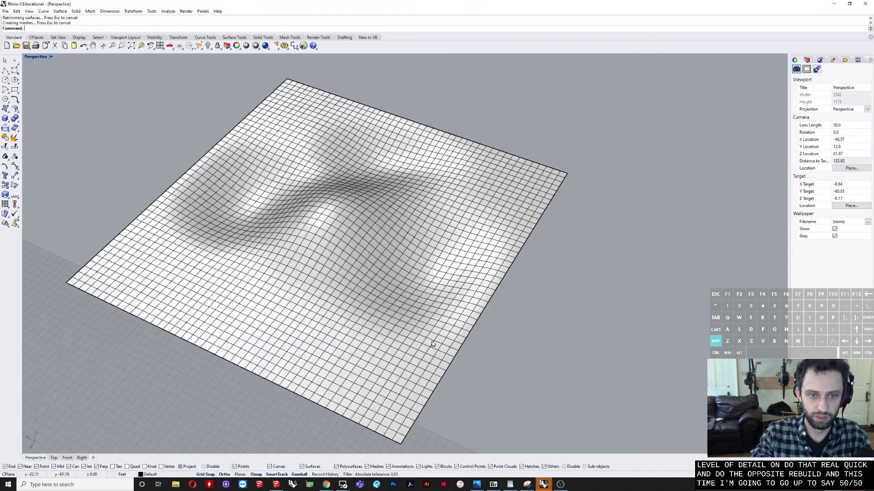
Step: Turn on the rebuilt surface's control points with PointsOn and exclude surfaces in the selection filter
{"action": "right_click_drag", "start_coordinate": [200, 296], "coordinate": [408, 229]}
{"action": "left_click", "coordinate": [408, 228]}
{"action": "scroll", "coordinate": [399, 229], "scroll_direction": "up", "scroll_amount": 5}
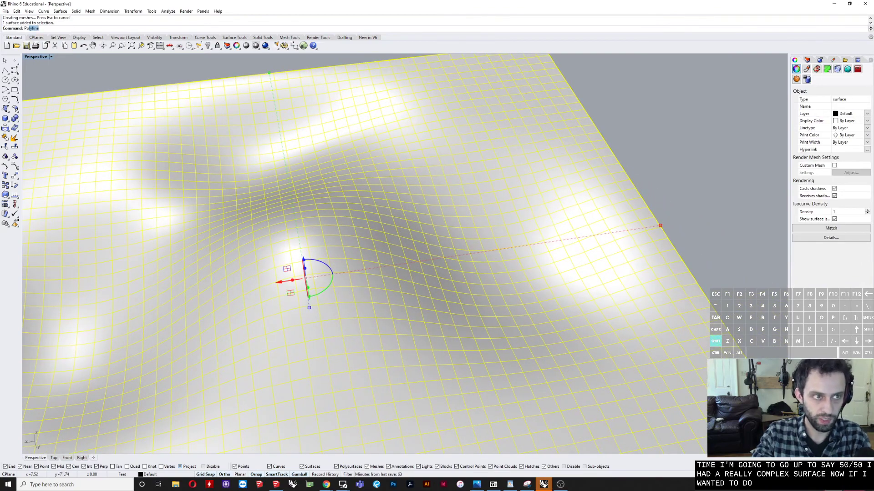
{"action": "type", "text": "intsOn"}
{"action": "key", "text": "Return"}
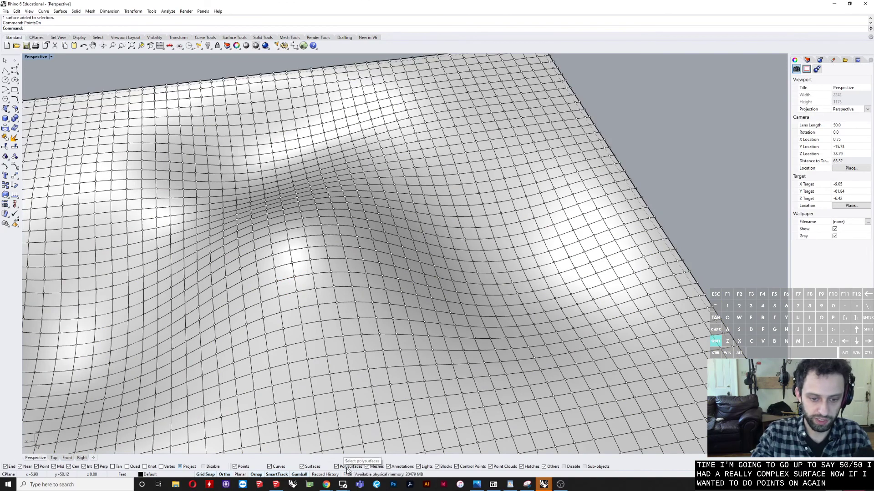
{"action": "left_click", "coordinate": [301, 467]}
Step: Lower a small group of control points near the crest of the central bump to make a fine dent
{"action": "scroll", "coordinate": [343, 243], "scroll_direction": "up", "scroll_amount": 5}
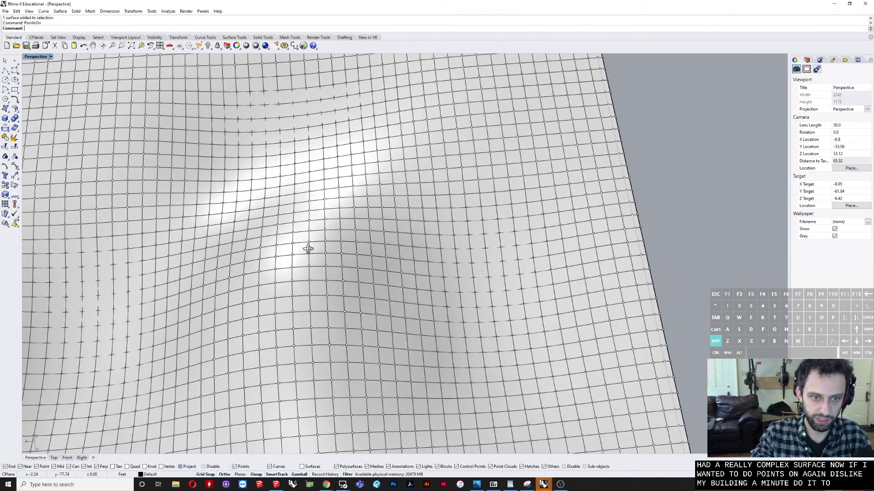
{"action": "left_click_drag", "start_coordinate": [304, 236], "coordinate": [384, 297]}
{"action": "mouse_move", "coordinate": [385, 295]}
{"action": "right_mouse_down"}
{"action": "mouse_move", "coordinate": [394, 222]}
{"action": "mouse_move", "coordinate": [378, 289]}
{"action": "right_mouse_up"}
{"action": "scroll", "coordinate": [378, 290], "scroll_direction": "down", "scroll_amount": 4}
{"action": "left_click_drag", "start_coordinate": [368, 182], "coordinate": [369, 218]}
Step: Lower a second small group of control points next to the first dent
{"action": "right_click_drag", "start_coordinate": [357, 215], "coordinate": [564, 230]}
{"action": "scroll", "coordinate": [568, 215], "scroll_direction": "up", "scroll_amount": 2}
{"action": "left_click_drag", "start_coordinate": [622, 242], "coordinate": [630, 250]}
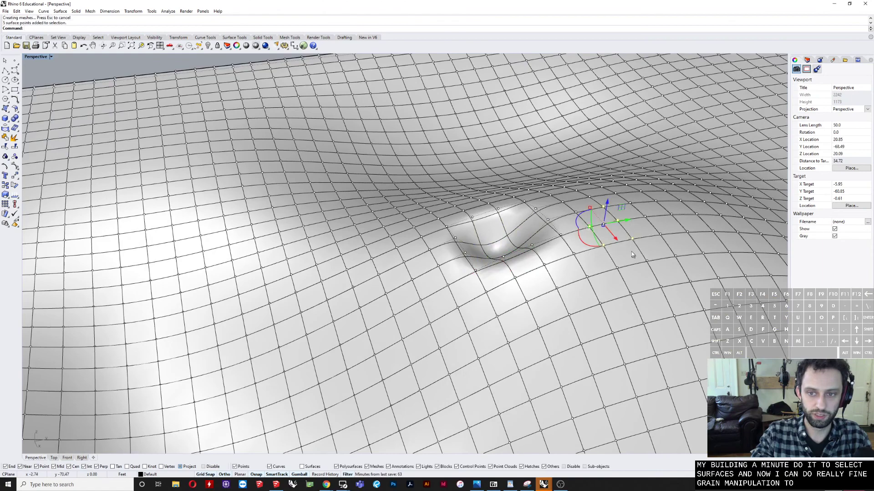
{"action": "left_click_drag", "start_coordinate": [606, 204], "coordinate": [602, 227]}
{"action": "scroll", "coordinate": [460, 296], "scroll_direction": "down", "scroll_amount": 6}
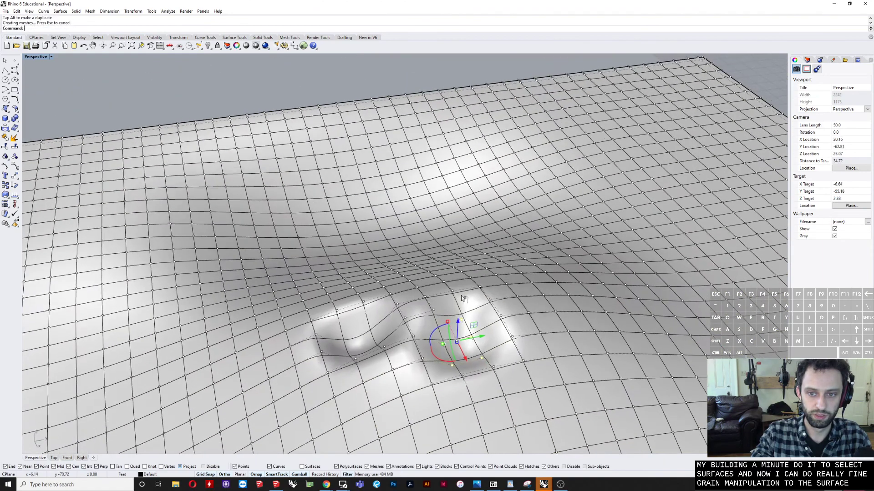
Step: Hide the control points of the finely divided surface and make surfaces selectable again in the selection filter
{"action": "key", "text": "Escape"}
{"action": "right_click_drag", "start_coordinate": [391, 151], "coordinate": [345, 184]}
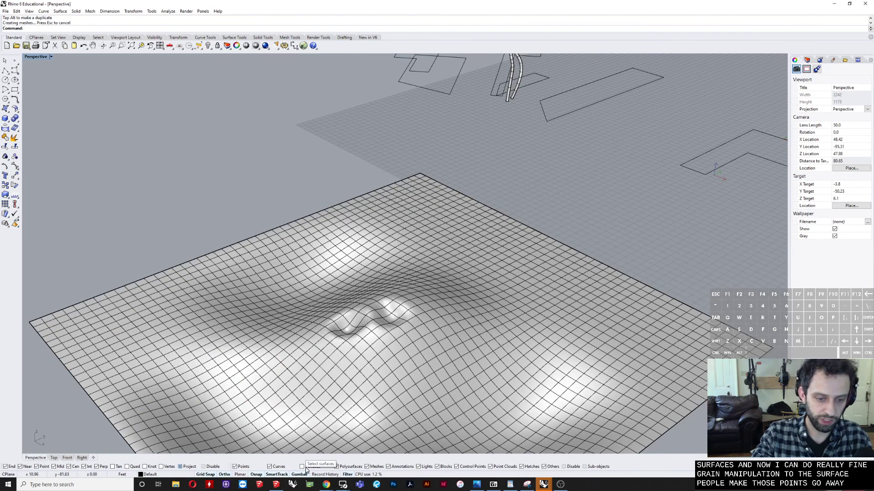
{"action": "scroll", "coordinate": [195, 160], "scroll_direction": "down", "scroll_amount": 5}
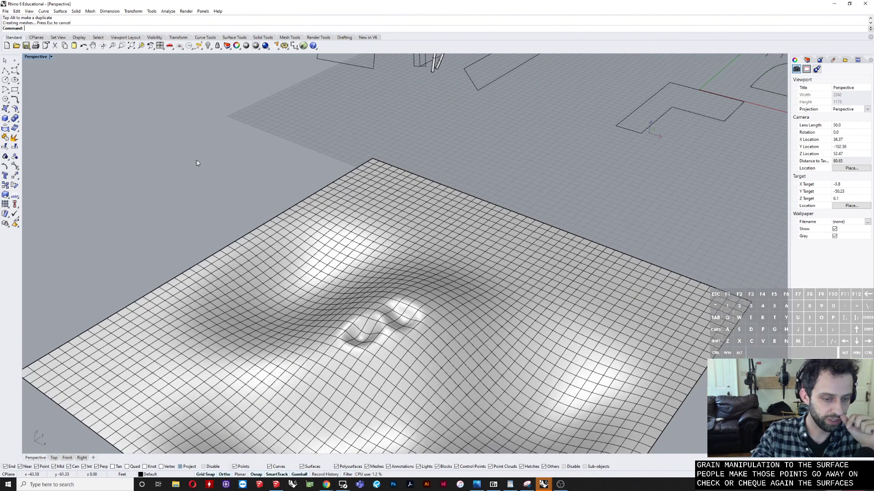
{"action": "scroll", "coordinate": [190, 186], "scroll_direction": "up", "scroll_amount": 3}
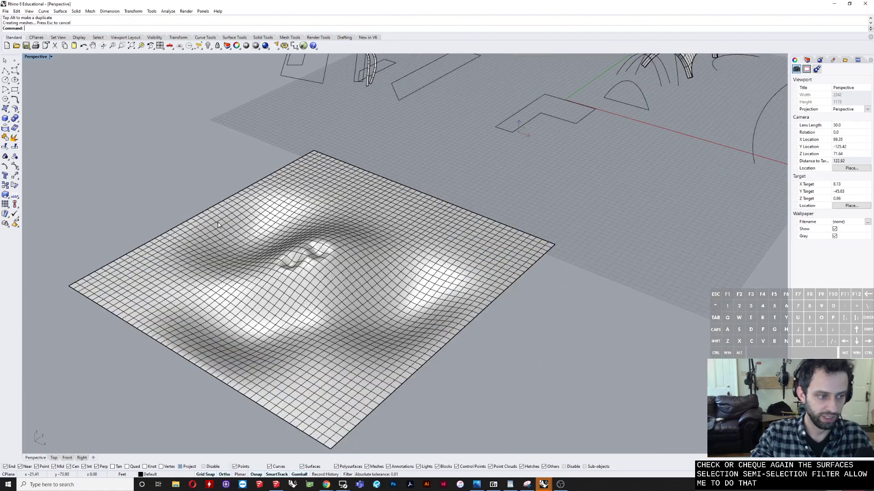
{"action": "right_click_drag", "start_coordinate": [220, 225], "coordinate": [278, 224]}
{"action": "scroll", "coordinate": [276, 227], "scroll_direction": "down", "scroll_amount": 6}
{"action": "scroll", "coordinate": [276, 229], "scroll_direction": "down", "scroll_amount": 8}
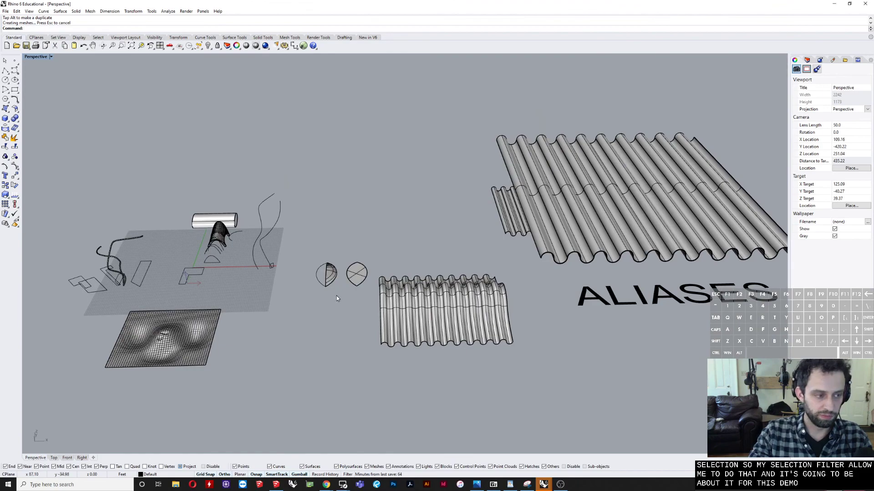
{"action": "right_click_drag", "start_coordinate": [329, 285], "coordinate": [382, 256]}
{"action": "scroll", "coordinate": [361, 258], "scroll_direction": "down", "scroll_amount": 2}
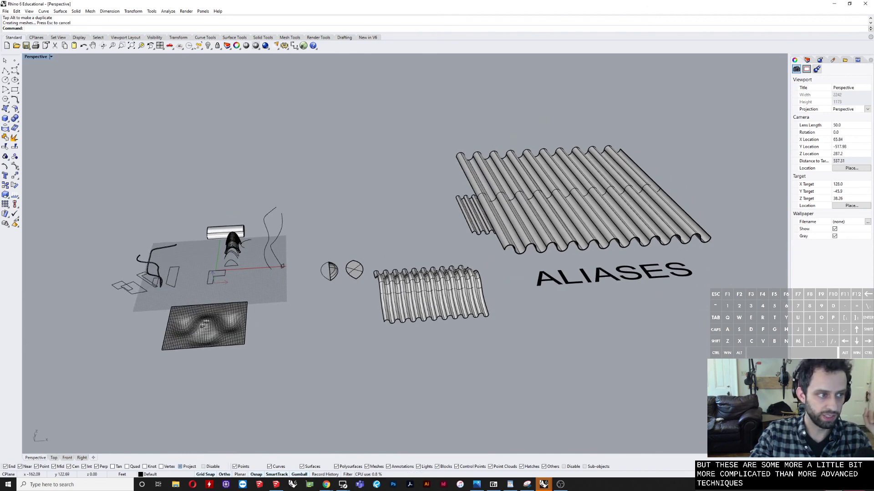
Step: Bring the floating list of named construction planes into view, select NAME THIS SOMETHING and place the list above the models
{"action": "left_click_drag", "start_coordinate": [0, 137], "coordinate": [275, 130]}
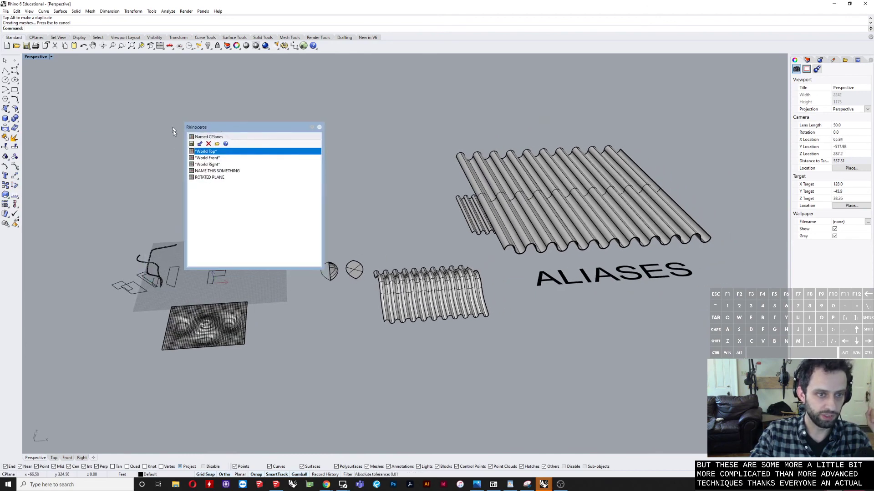
{"action": "left_click", "coordinate": [208, 173]}
{"action": "left_click_drag", "start_coordinate": [219, 128], "coordinate": [321, 112]}
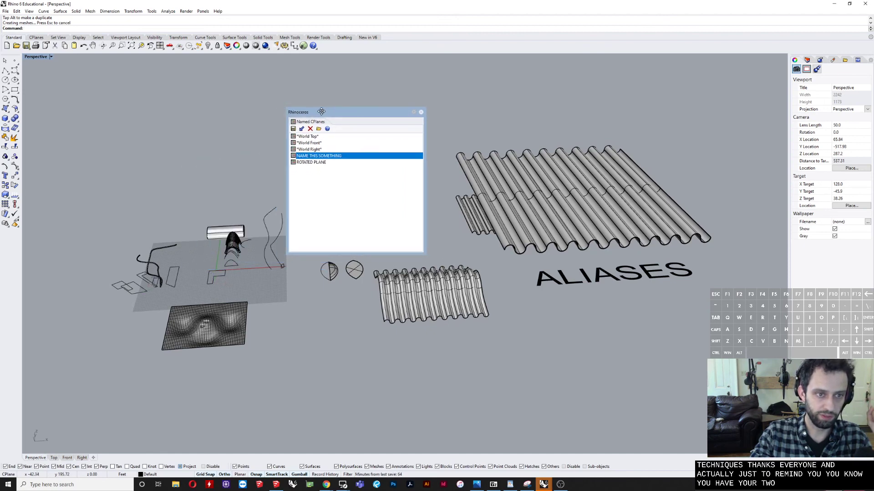
Step: Switch the construction plane through NAME THIS SOMETHING, ROTATED PLANE and World Top, ending on NAME THIS SOMETHING
{"action": "double_click", "coordinate": [316, 156]}
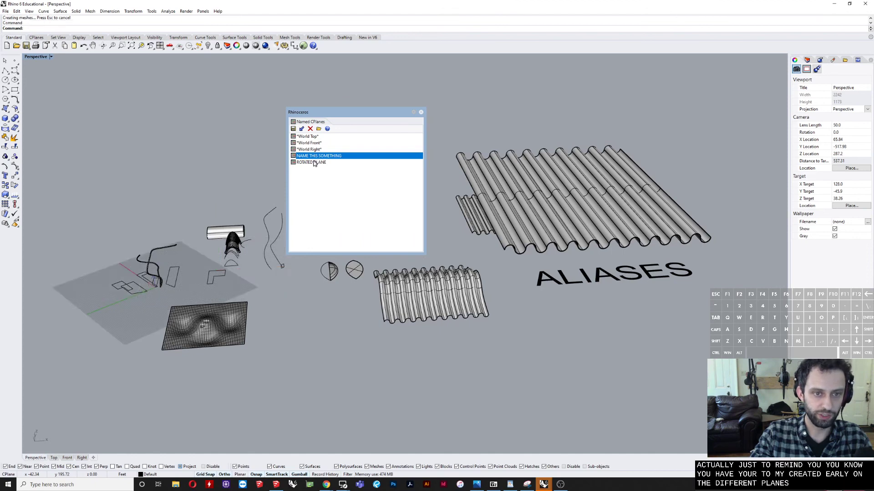
{"action": "double_click", "coordinate": [314, 162]}
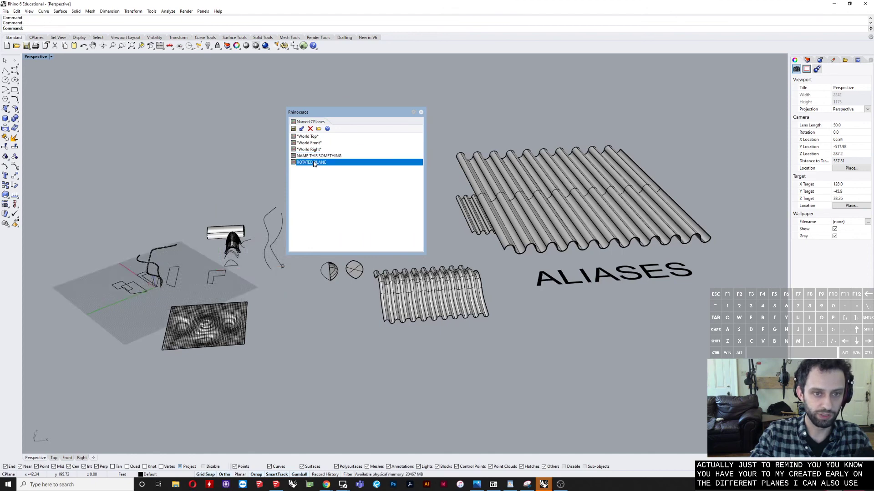
{"action": "double_click", "coordinate": [311, 138]}
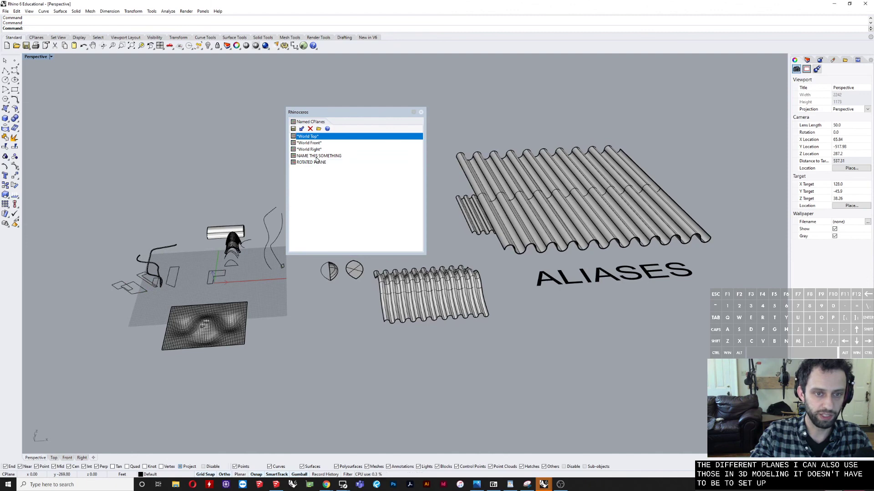
{"action": "double_click", "coordinate": [316, 156]}
Step: Restore the default World Top construction plane
{"action": "double_click", "coordinate": [304, 137]}
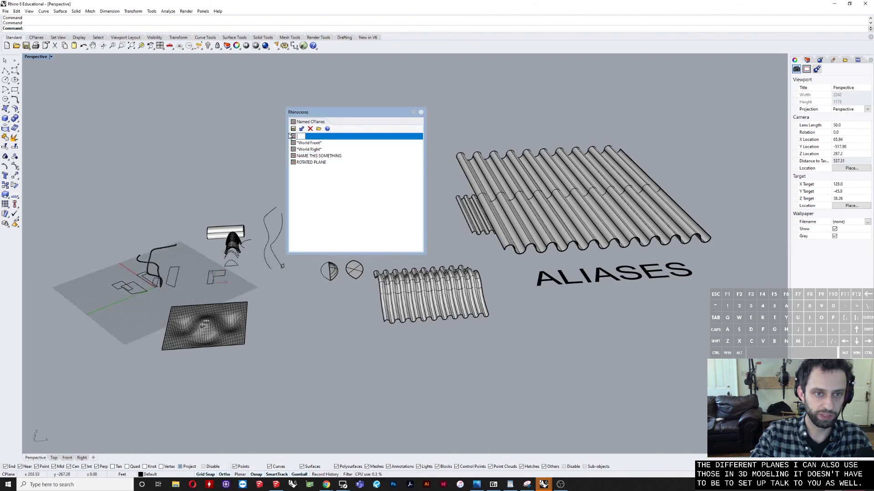
{"action": "left_click", "coordinate": [319, 142]}
{"action": "double_click", "coordinate": [318, 137]}
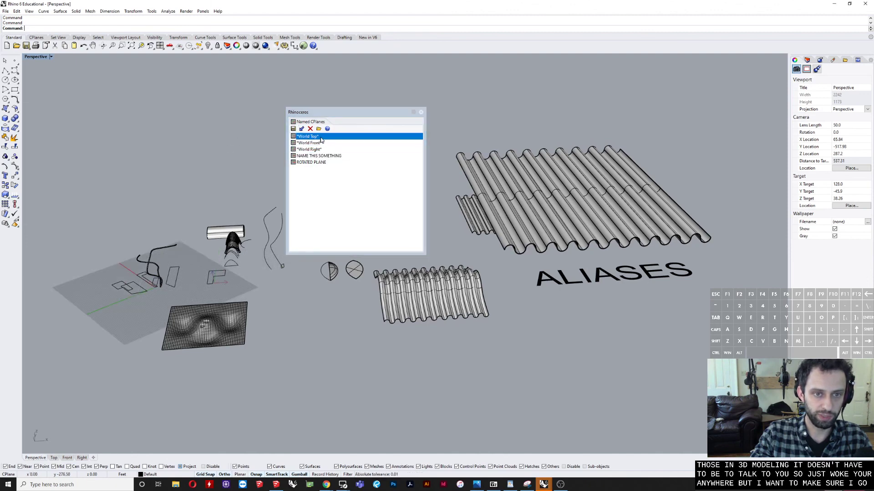
{"action": "right_click_drag", "start_coordinate": [198, 282], "coordinate": [251, 272], "text": "shift"}
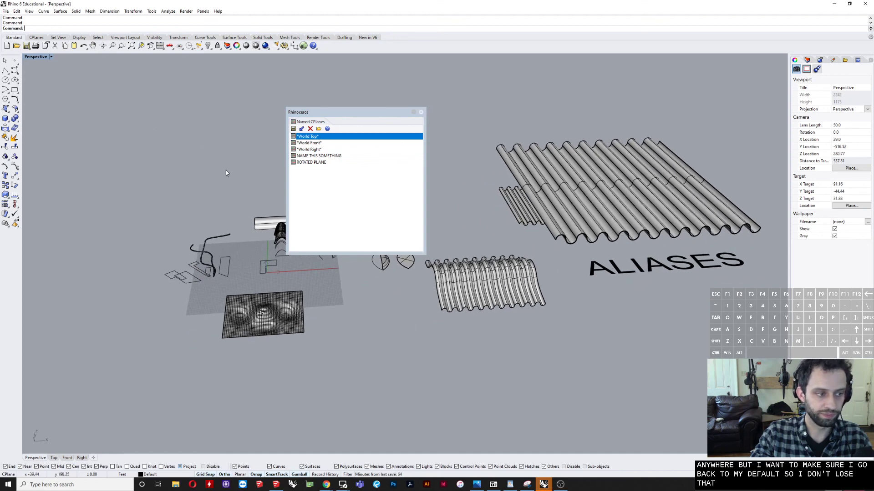